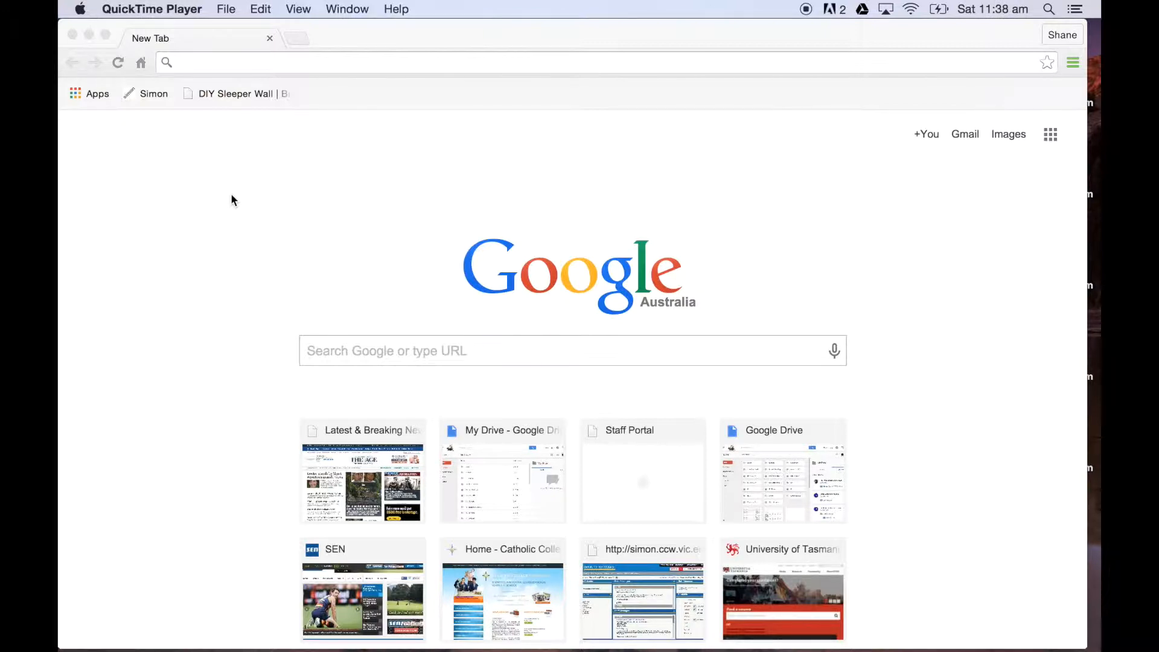
Step: Go to the school's Google Drive login address, drive.ccw.vic.edu.au
click(262, 69)
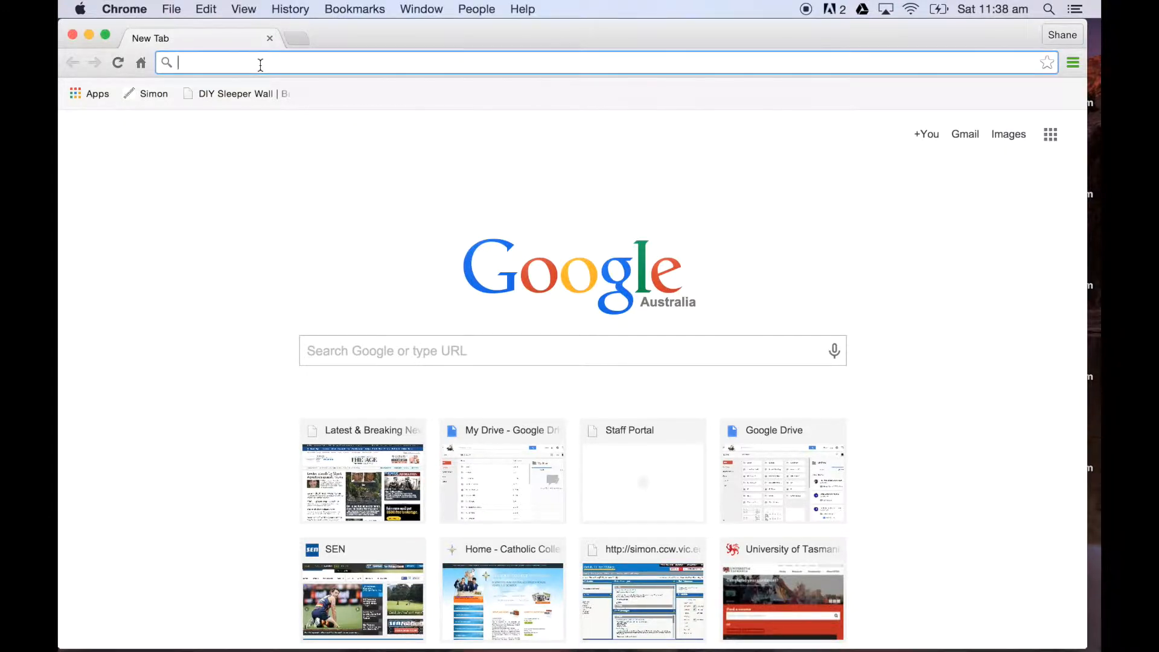
text(drive.)
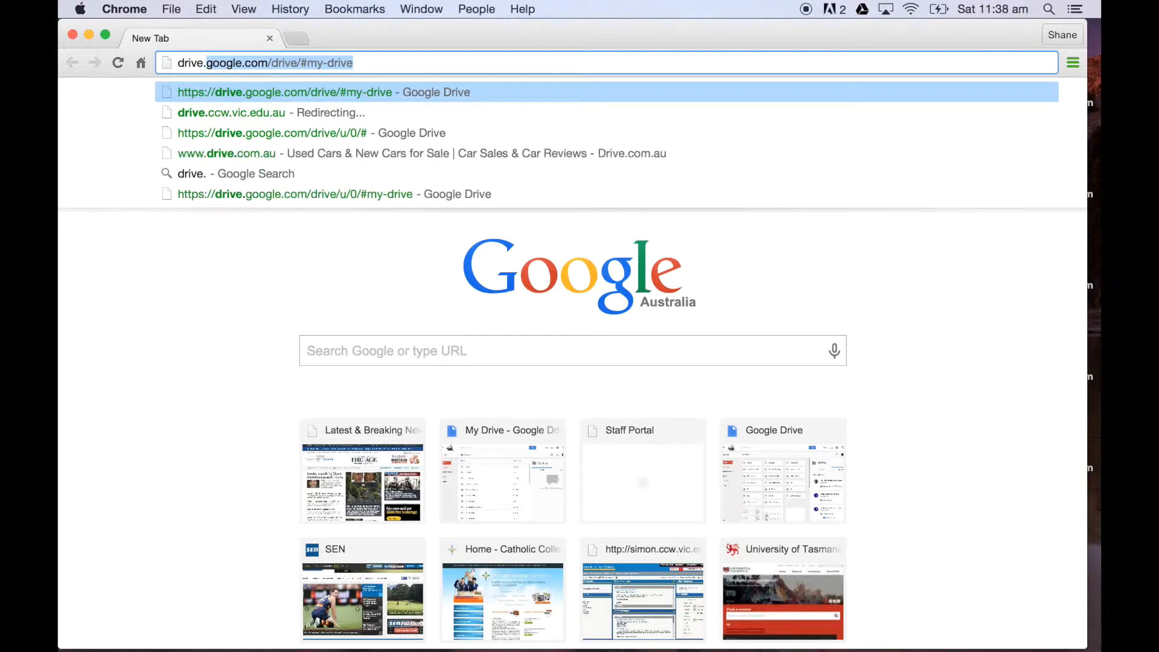
text(ccw.vi)
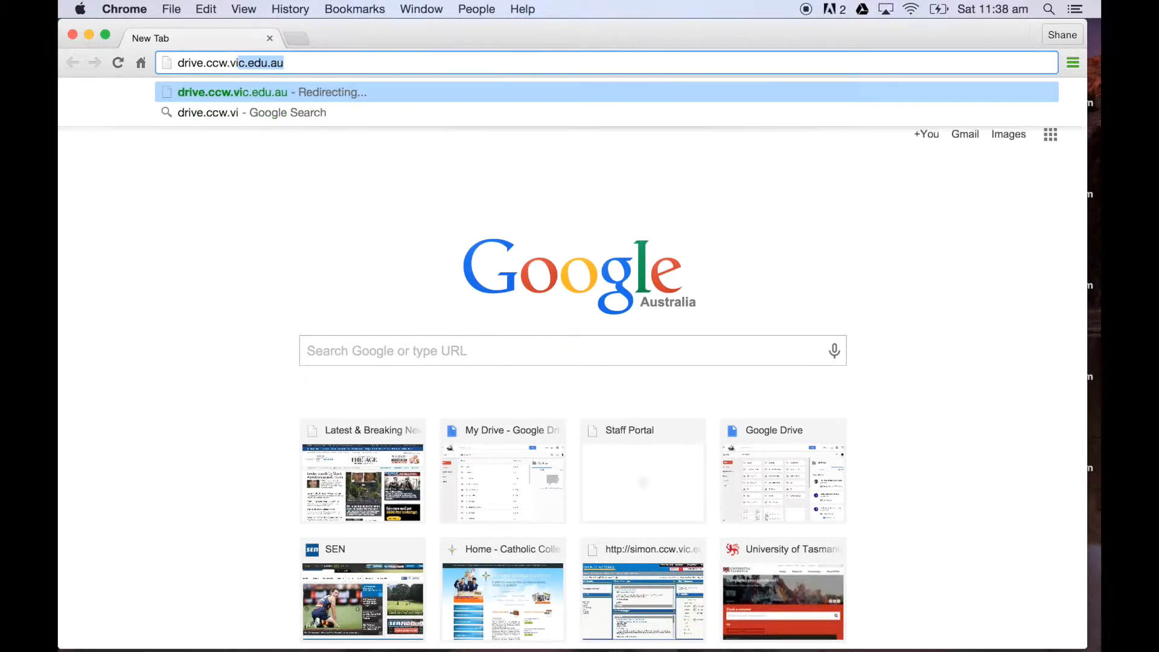
text(c.edu.au)
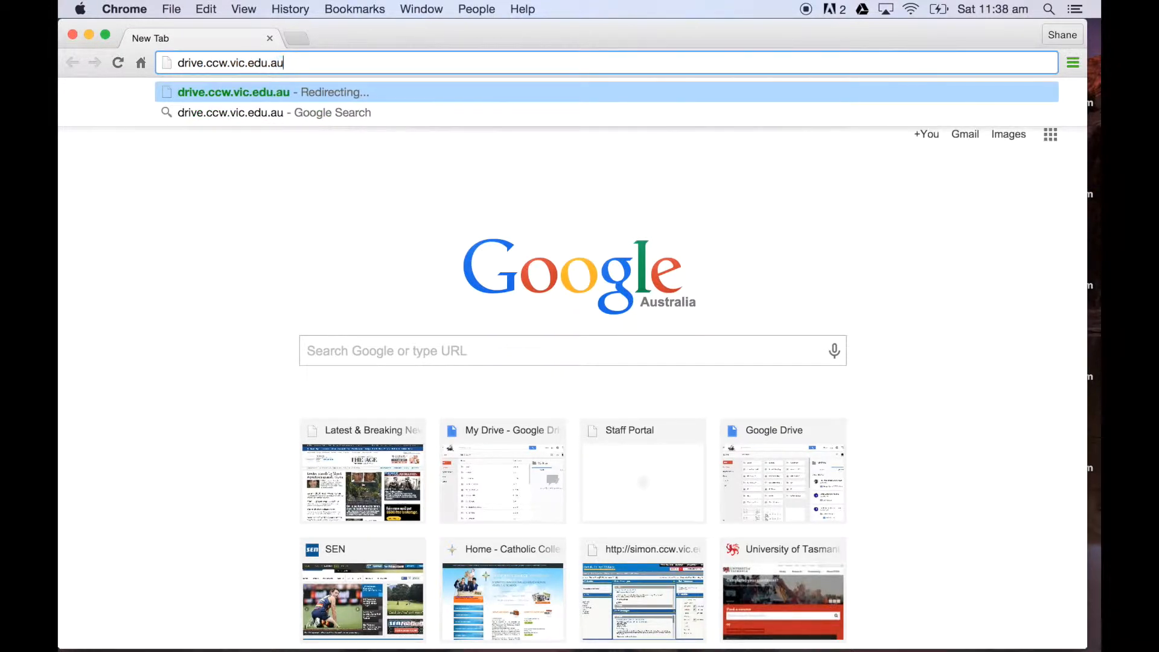
key(Return)
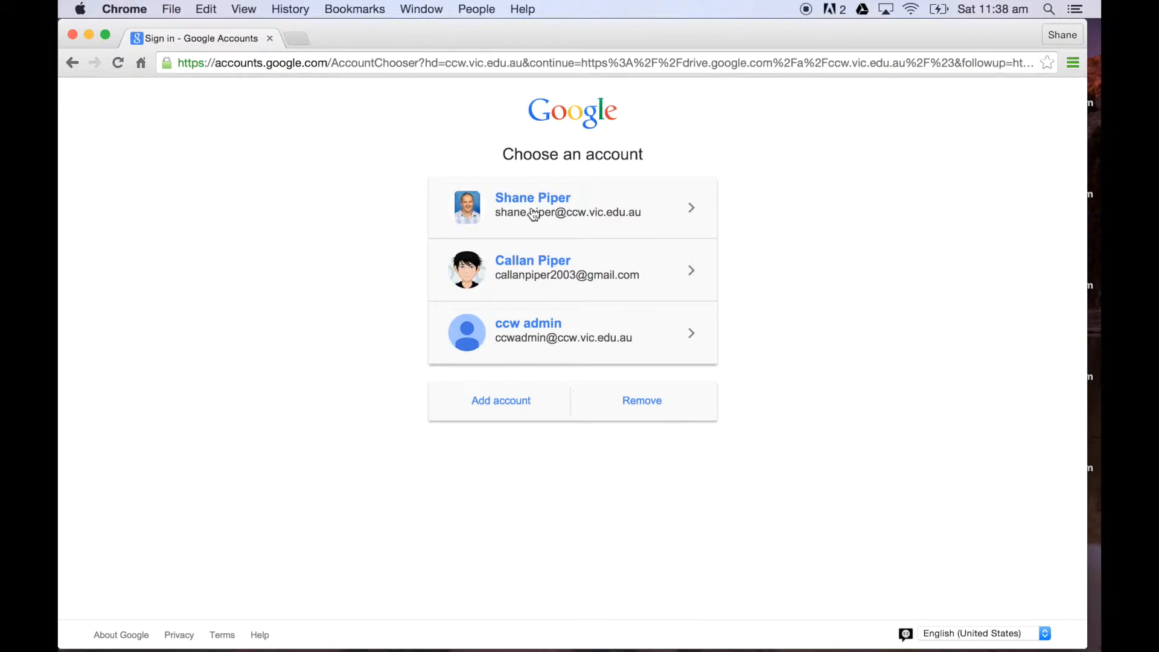
Step: Choose the teacher's school account and sign in by entering the account password
click(568, 214)
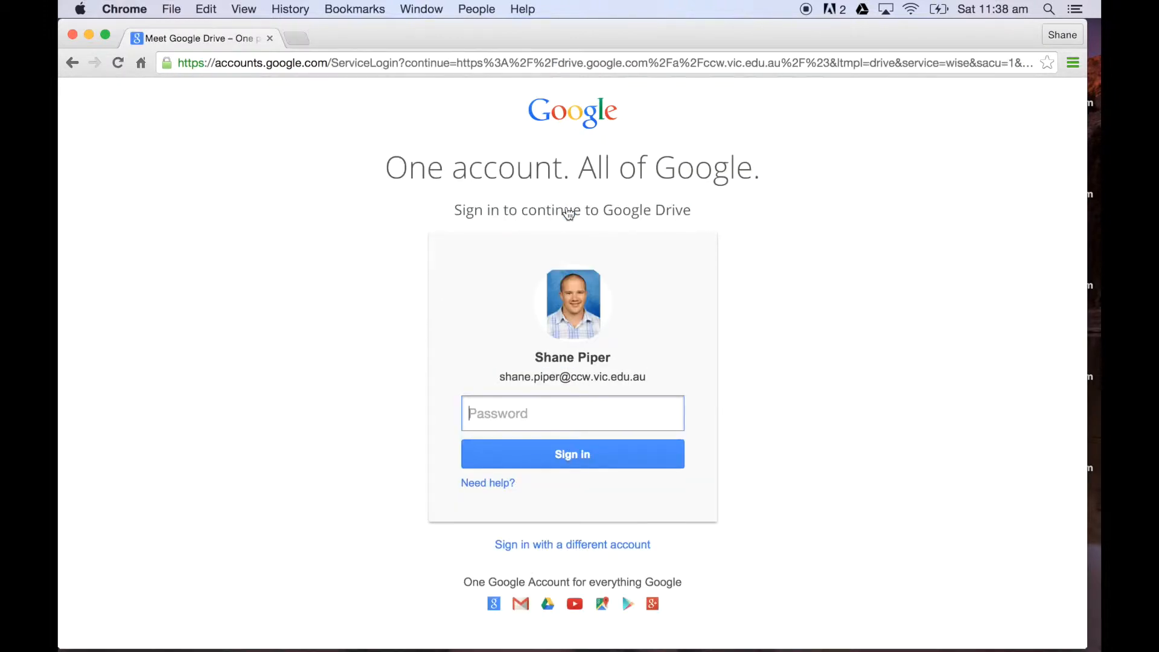
text(••••••••••••)
key(Return)
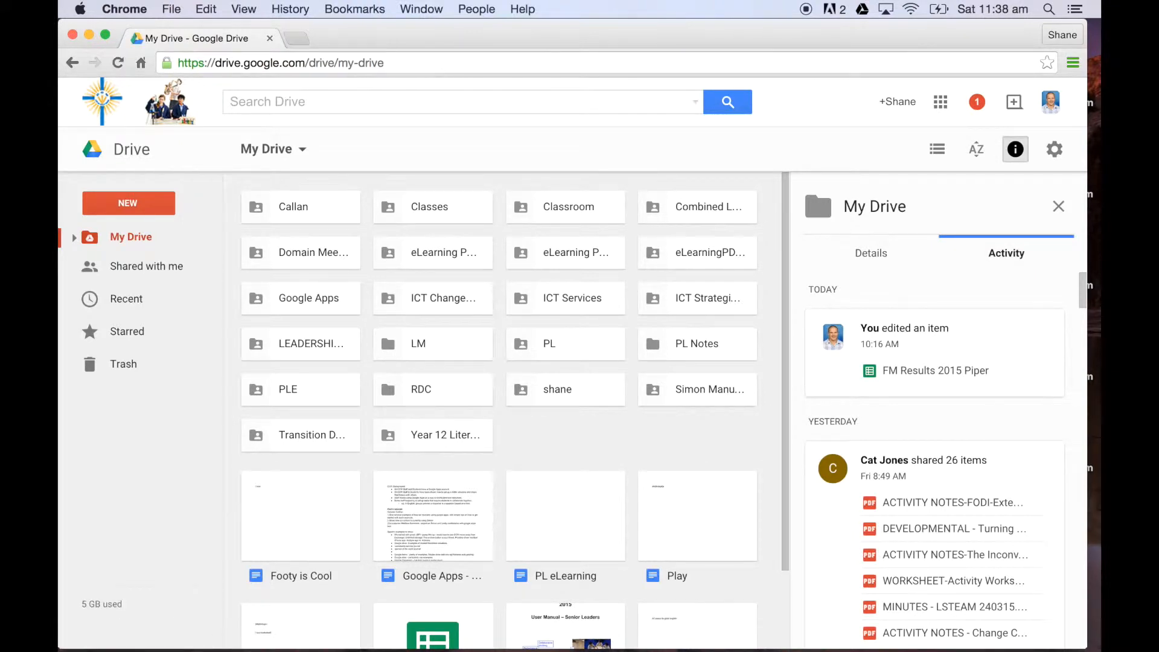
Step: Switch from Drive to Google Sites and look through the list of existing sites
click(941, 104)
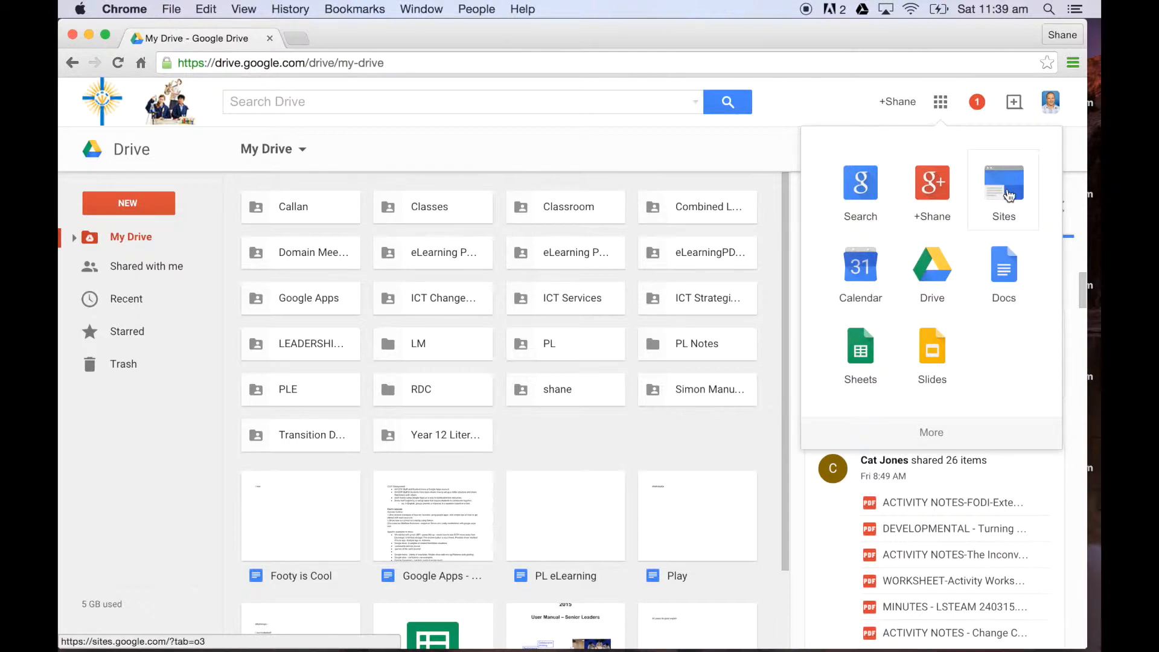
click(1009, 195)
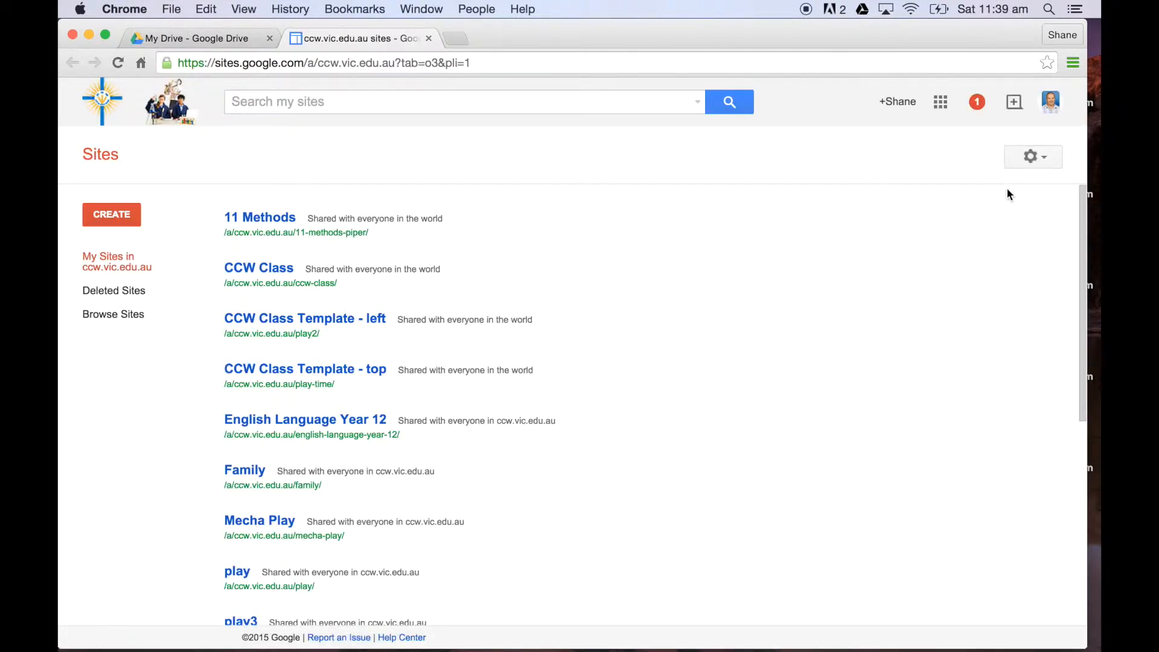
scroll(748, 402, down, 10)
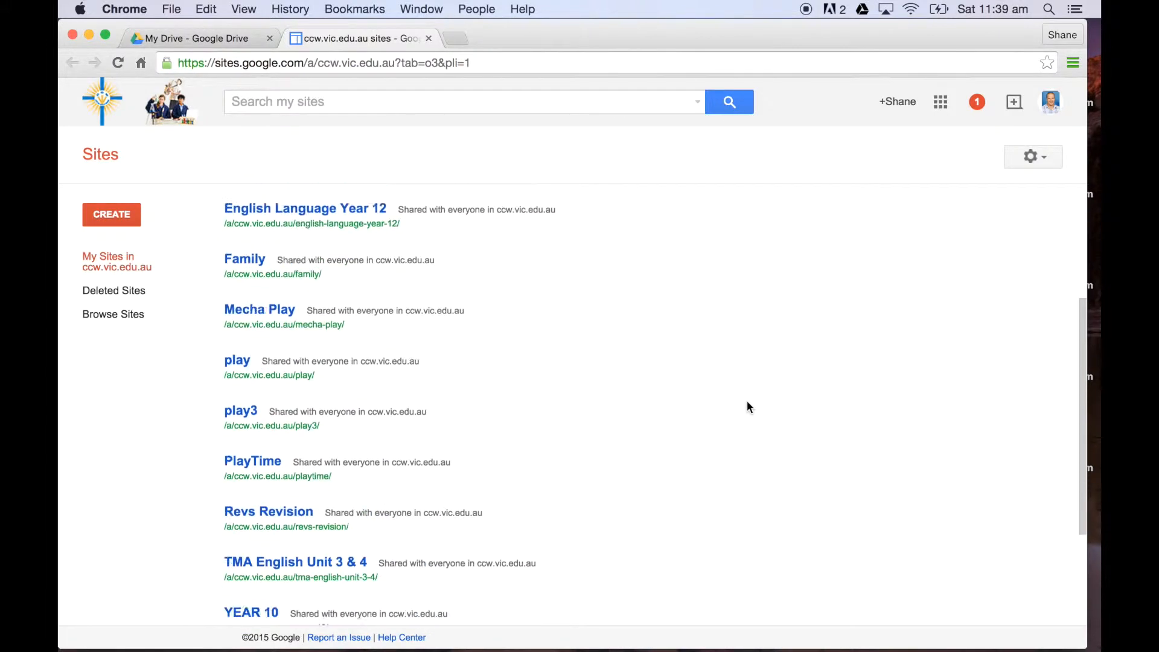
scroll(747, 402, up, 10)
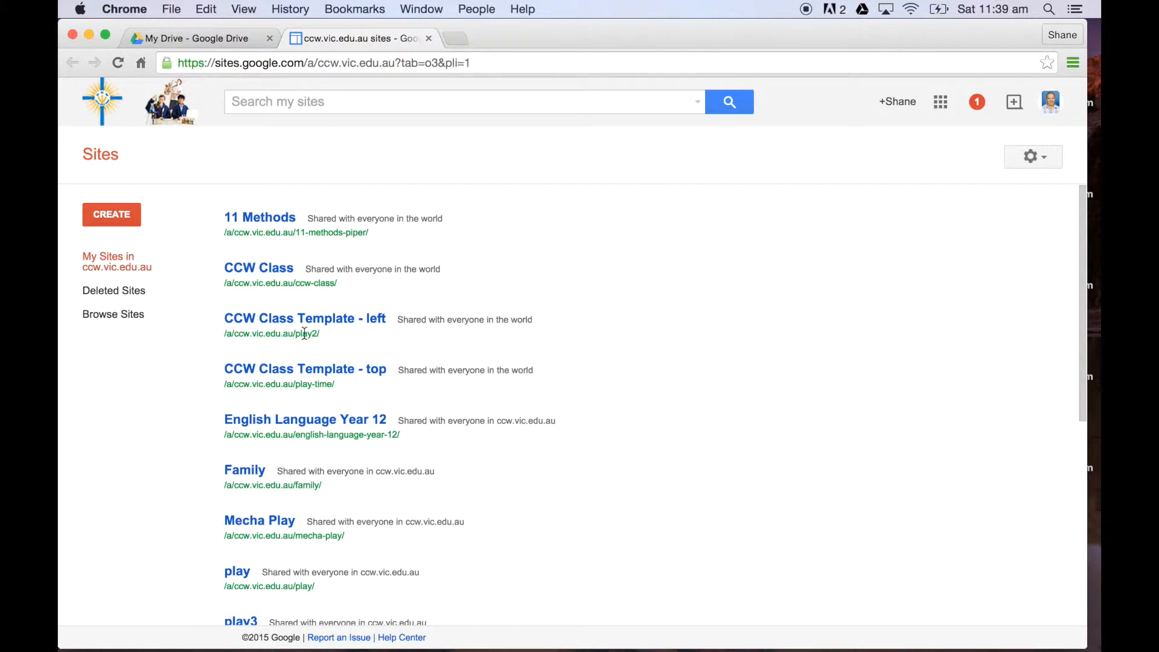
Step: Start a new site and choose the CCW Class Template - left from the template gallery
click(117, 216)
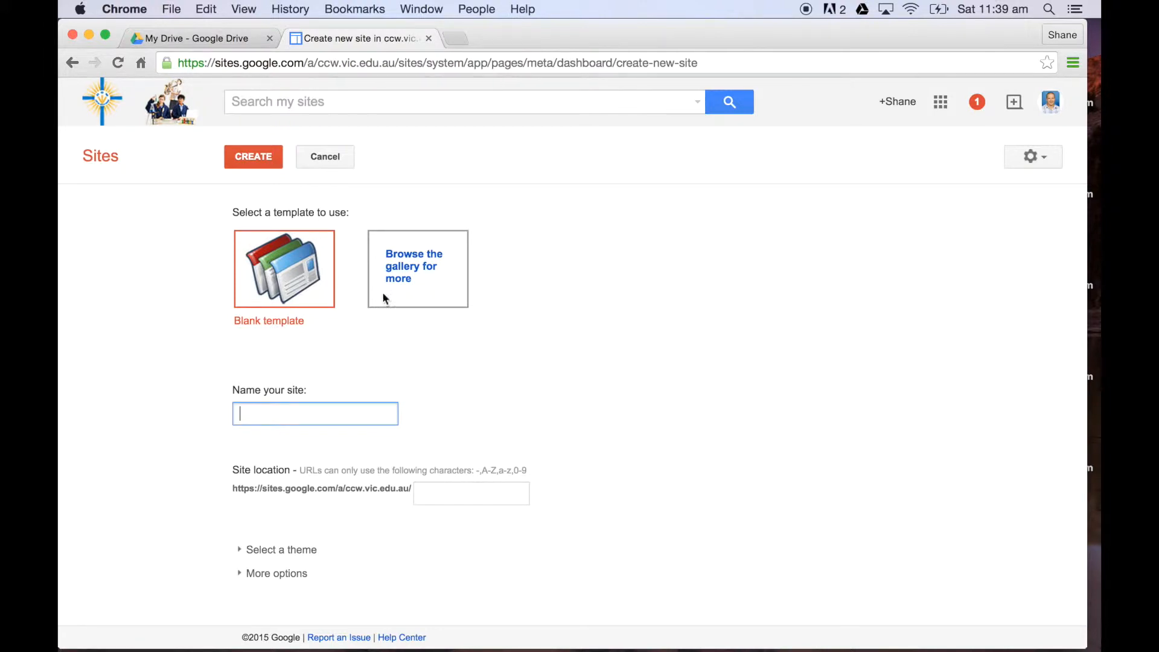
click(415, 273)
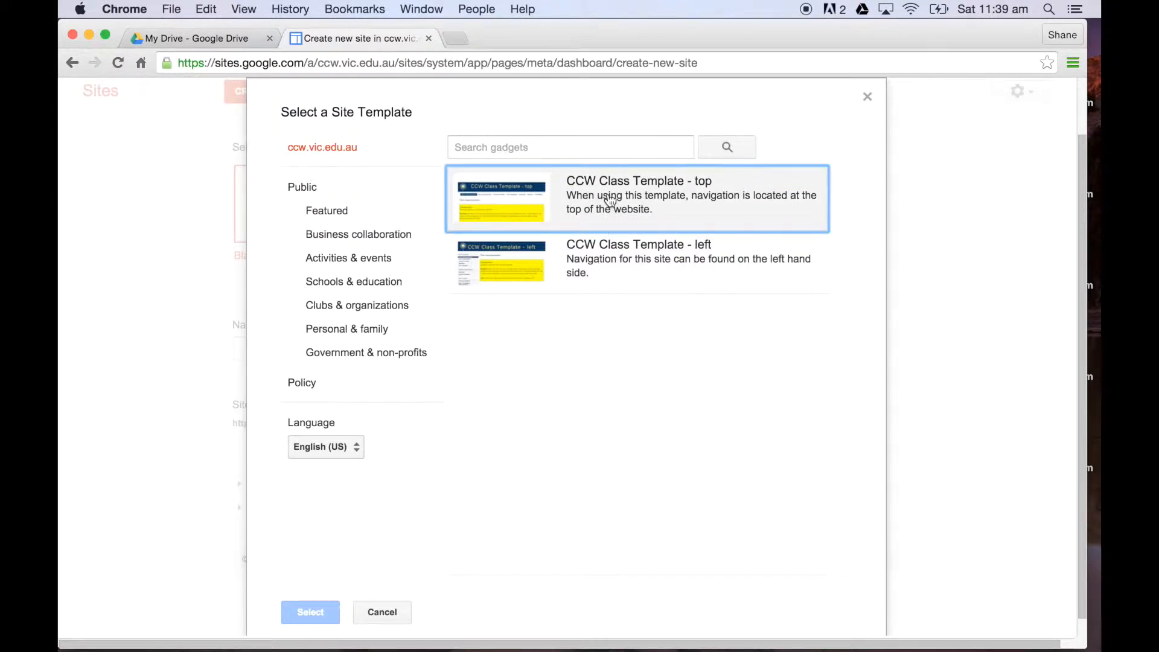
click(607, 254)
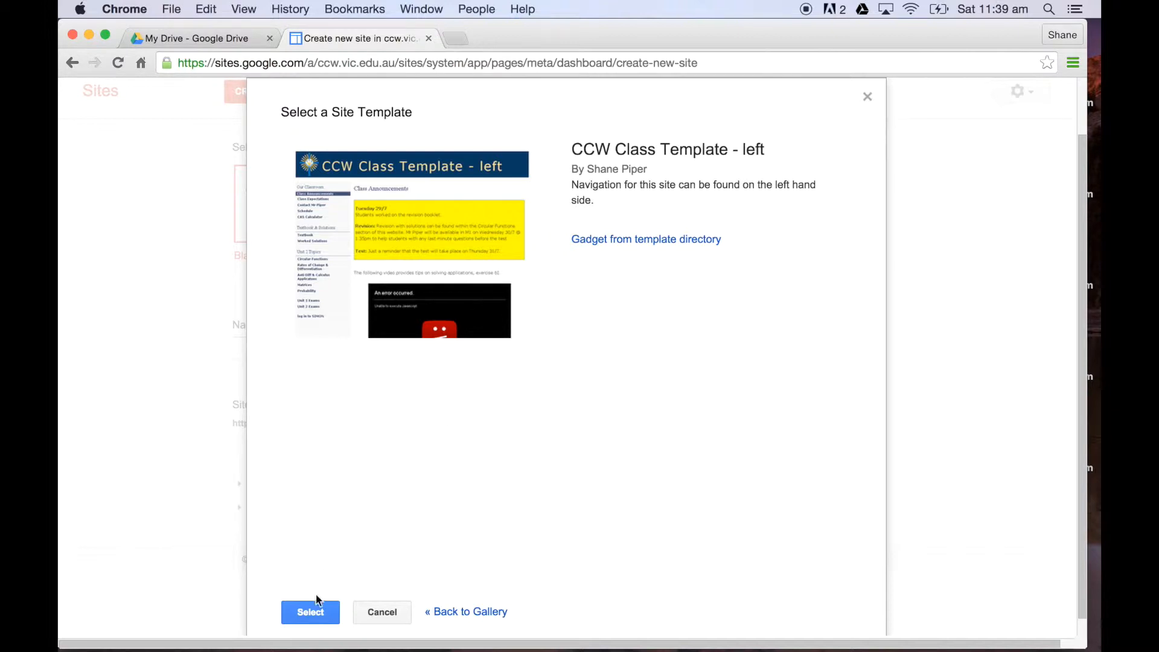
click(311, 613)
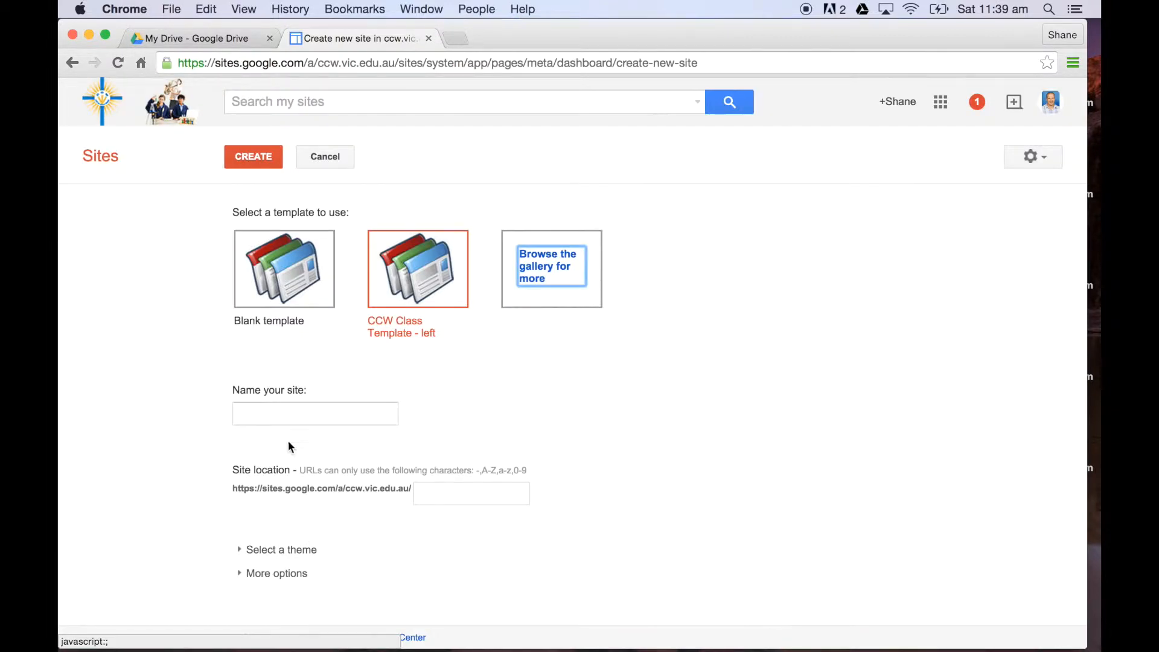
Step: Name the site Year 8 Maths and create it
click(283, 410)
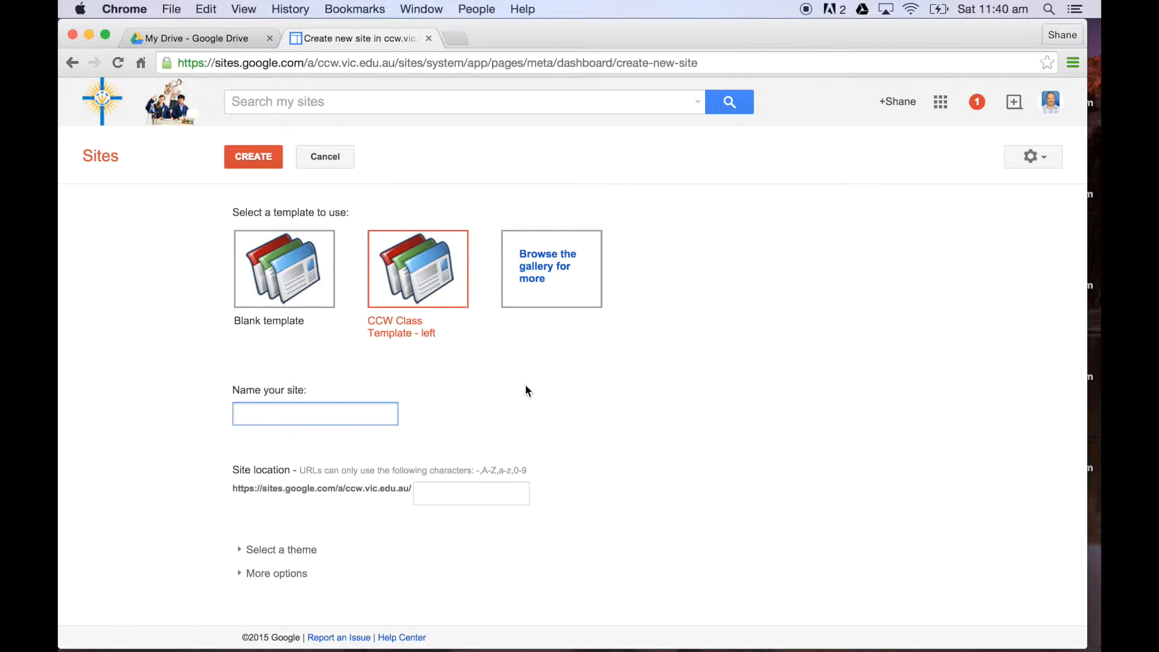
text(Year 8 Maths)
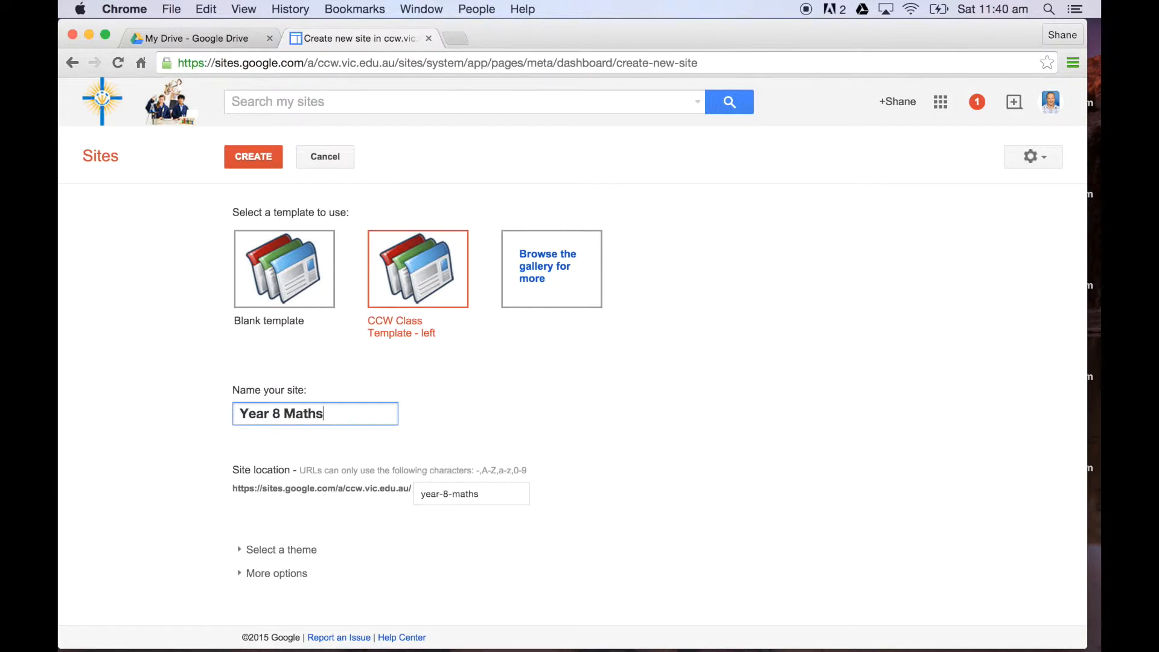
scroll(600, 416, down, 1)
click(254, 159)
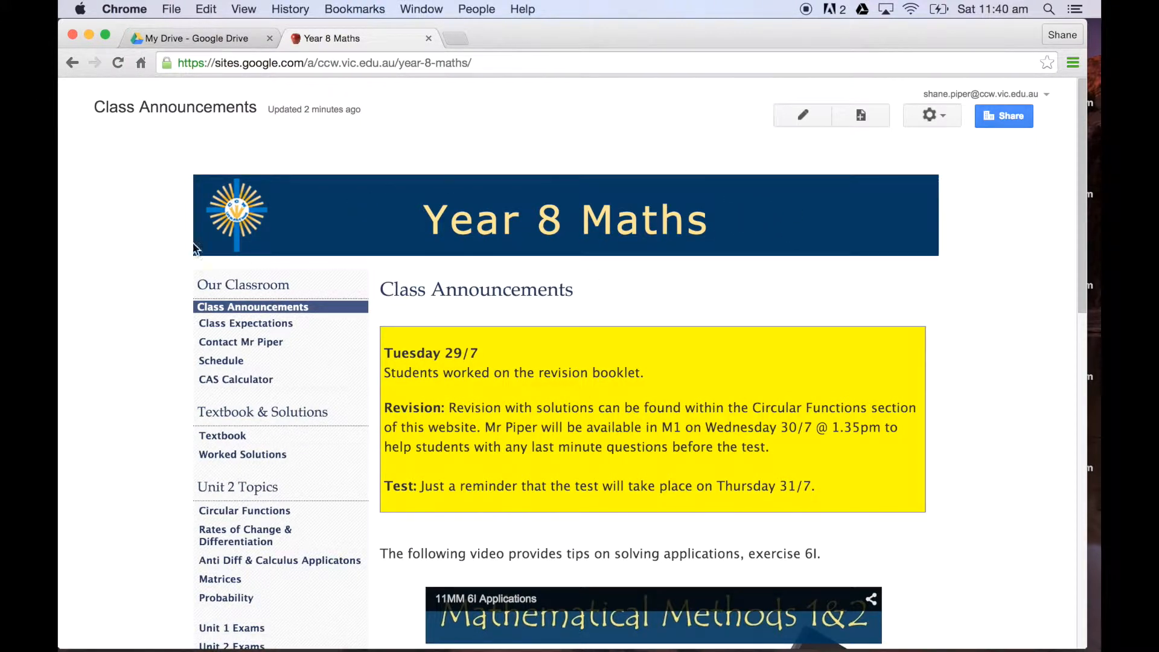
Step: Examine the new site's Class Announcements, Class Expectations, teacher contact, Schedule and Circular Functions pages
scroll(999, 277, down, 1)
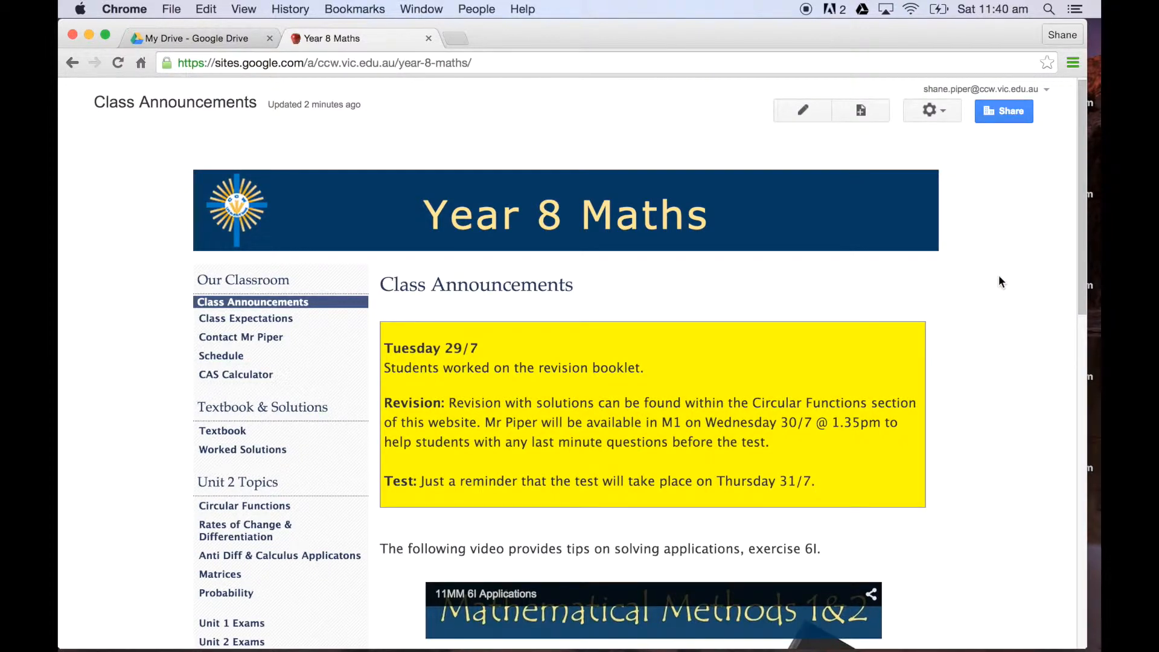
scroll(1001, 282, down, 5)
scroll(1000, 278, down, 15)
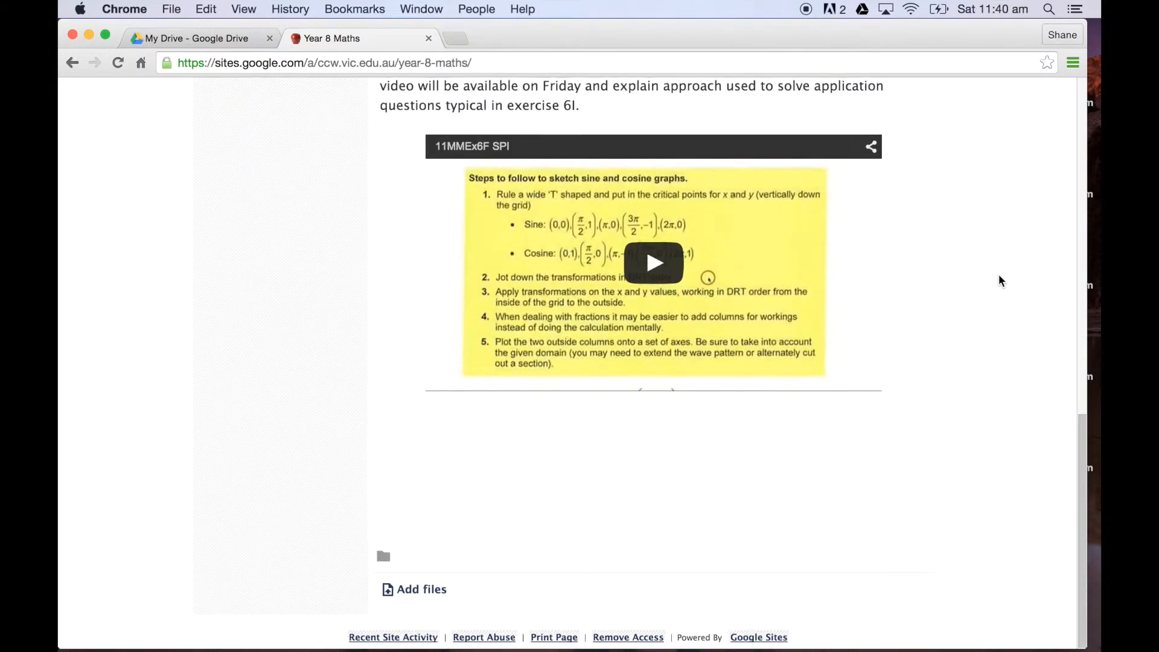
scroll(999, 274, up, 20)
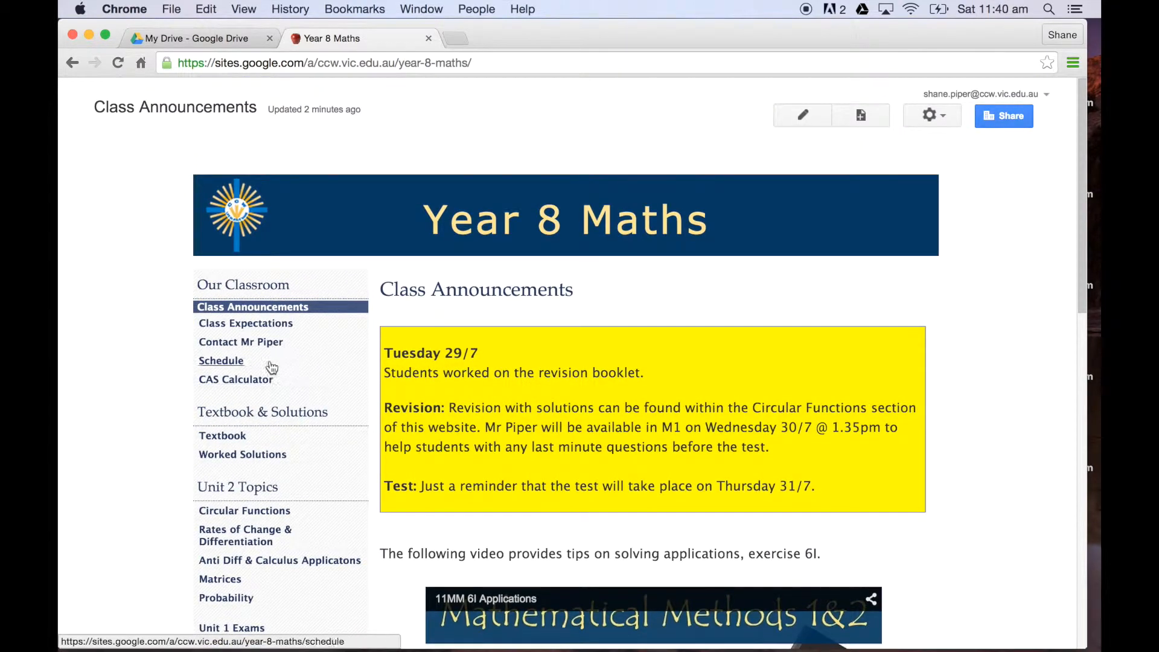
click(261, 326)
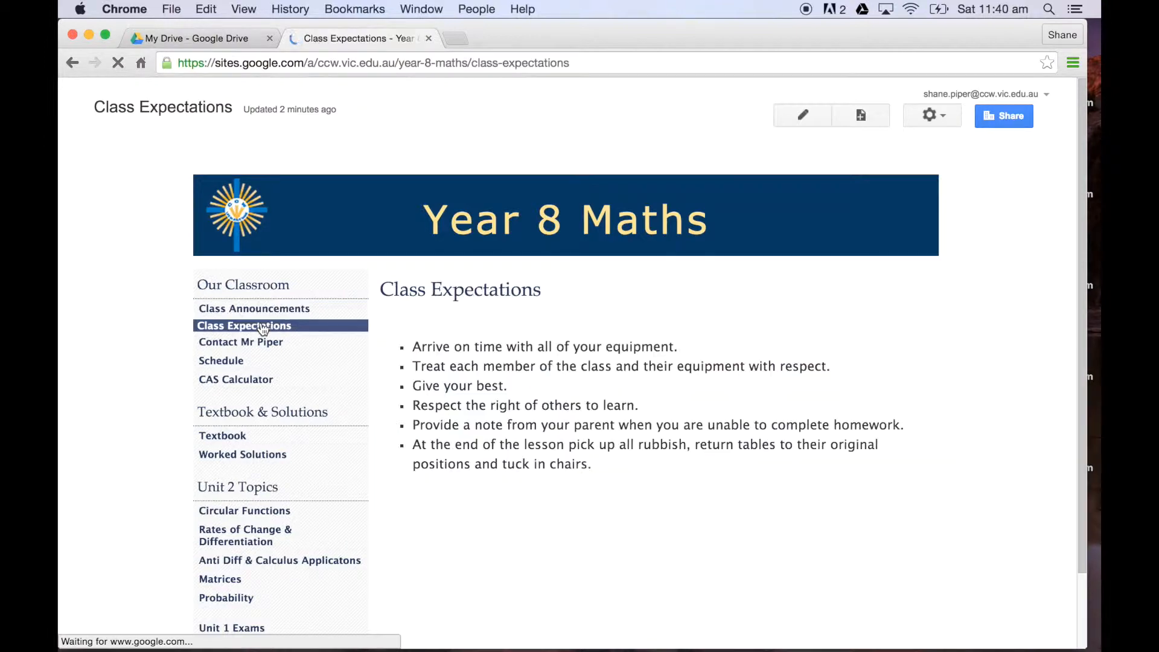
click(261, 343)
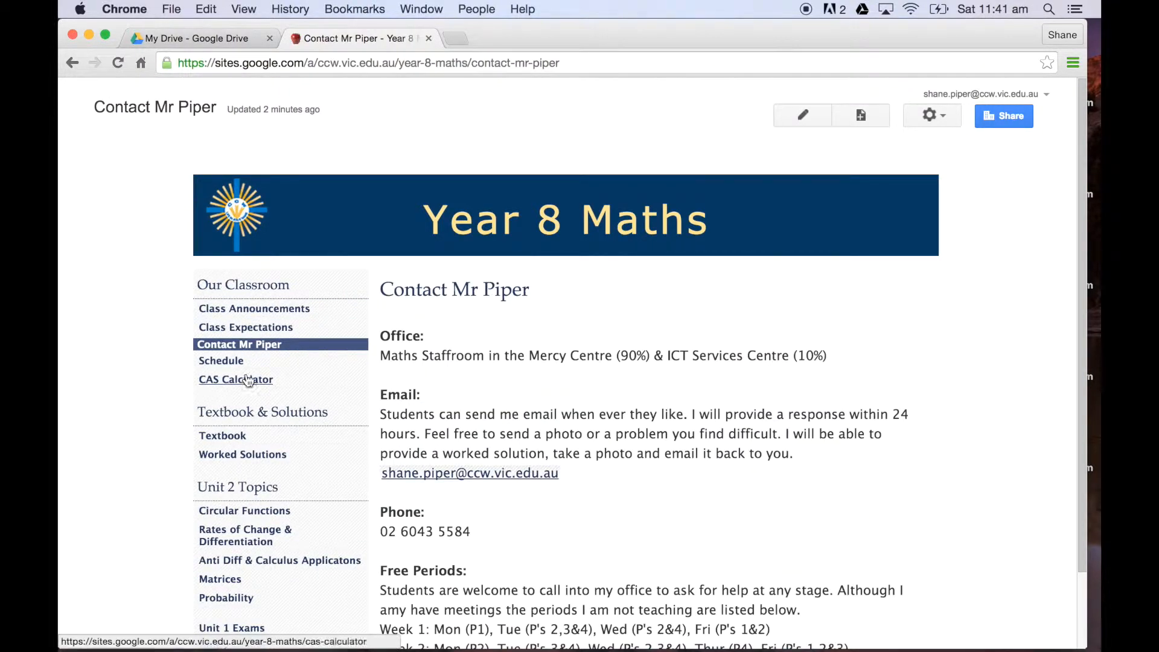
click(232, 364)
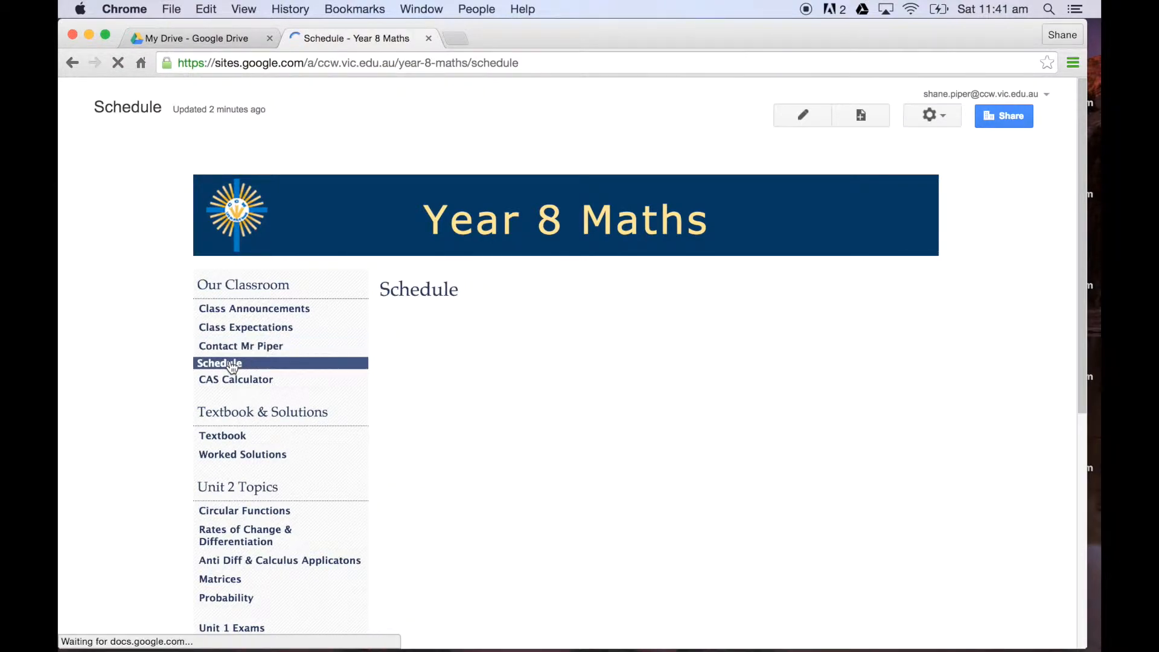
scroll(232, 366, down, 3)
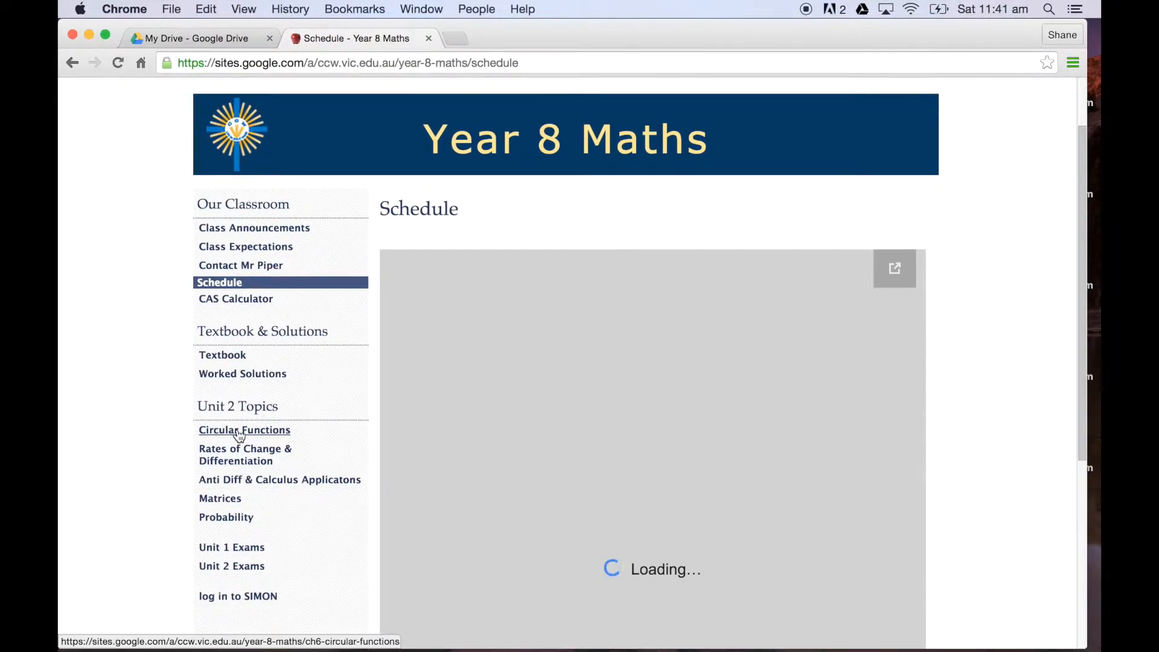
click(240, 430)
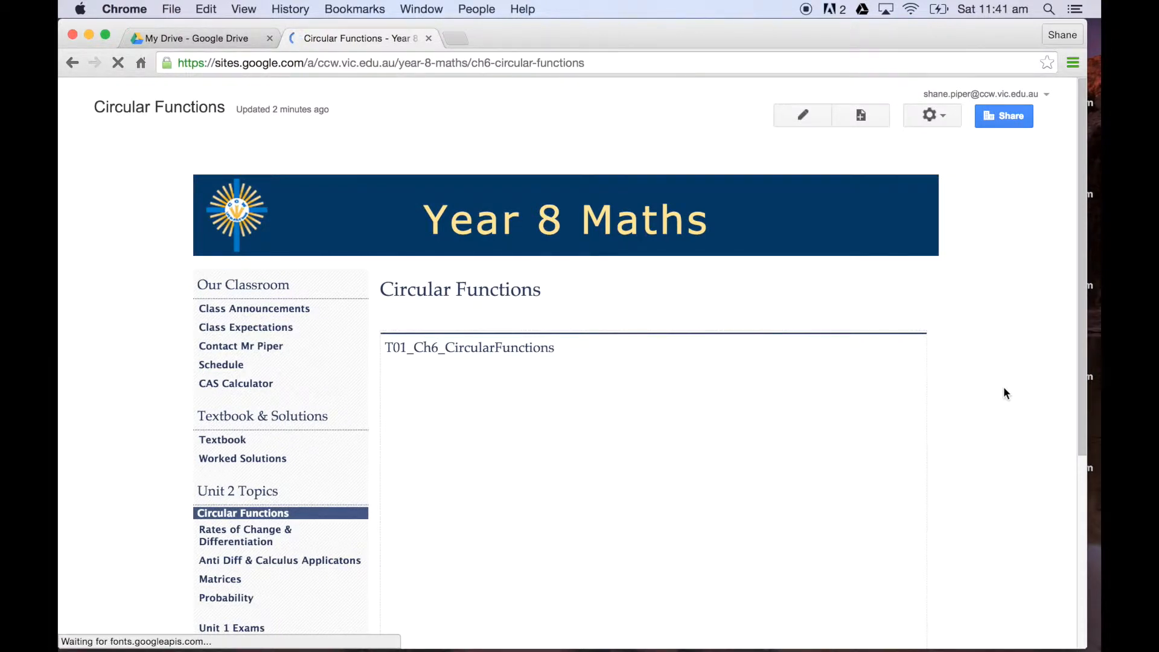
scroll(1005, 393, down, 2)
scroll(1005, 392, up, 2)
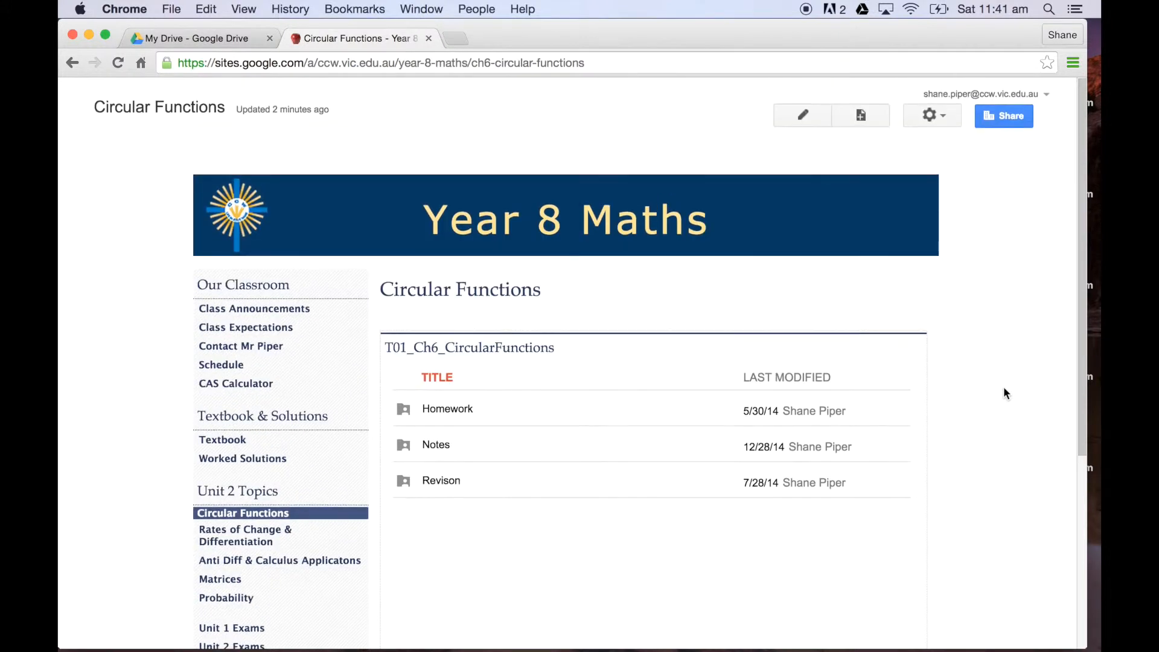
Step: Edit the Class Announcements page, replacing the sentence under Tuesday 29/7 in the yellow box with "Welcome to Year 8 Maths."
click(279, 312)
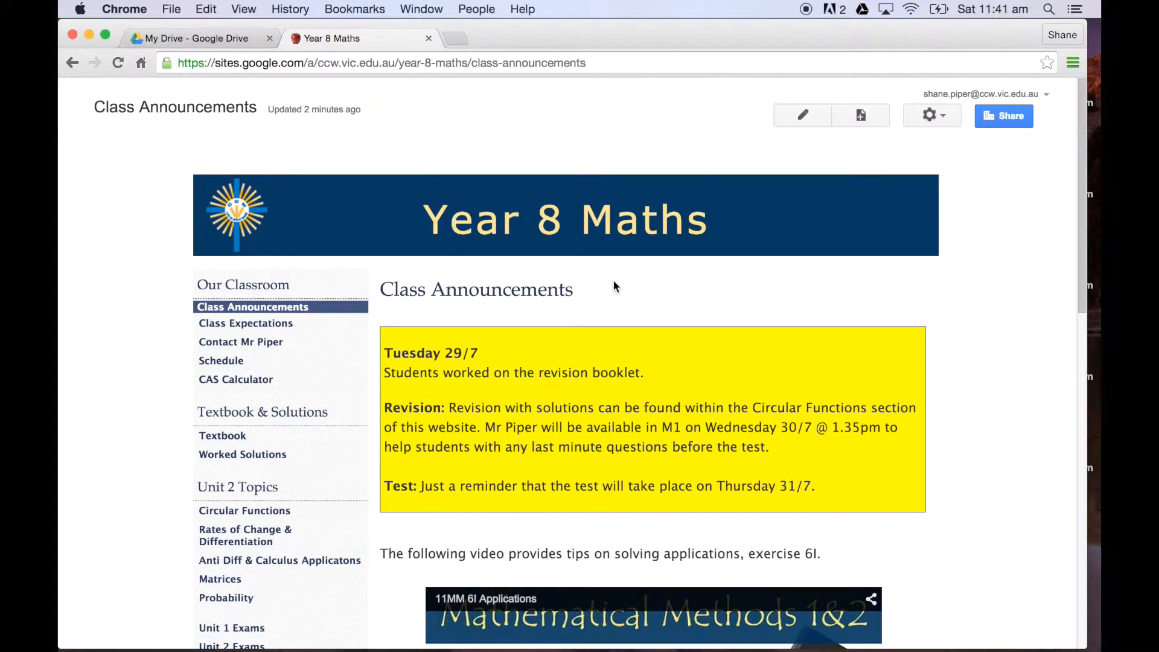
click(803, 122)
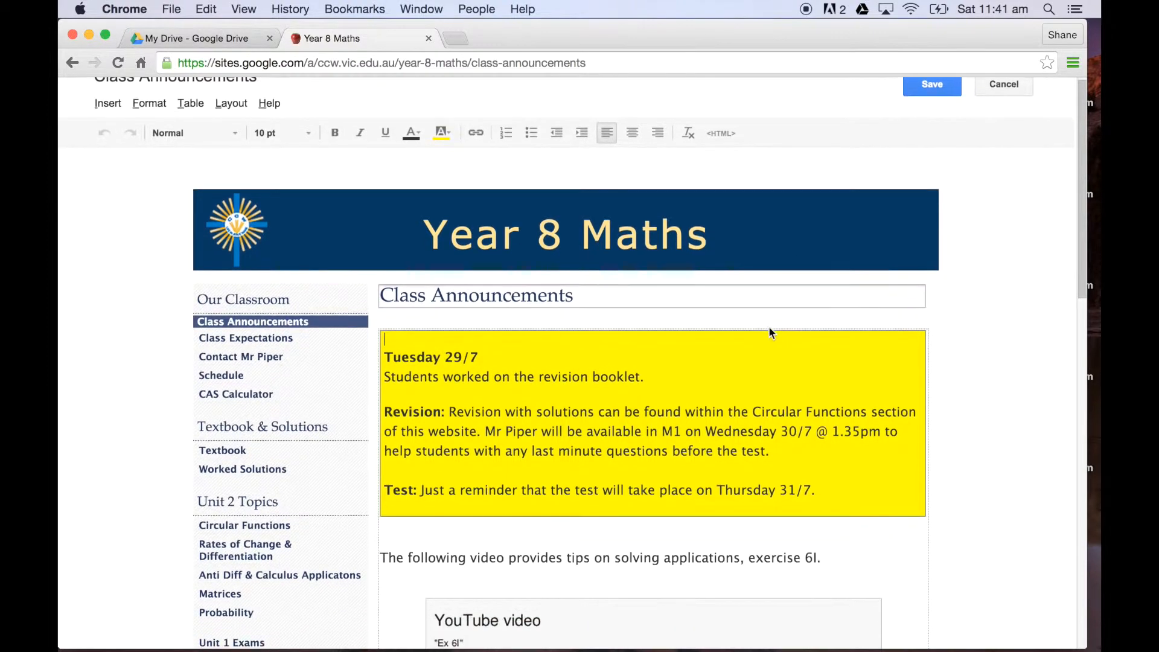
click(654, 343)
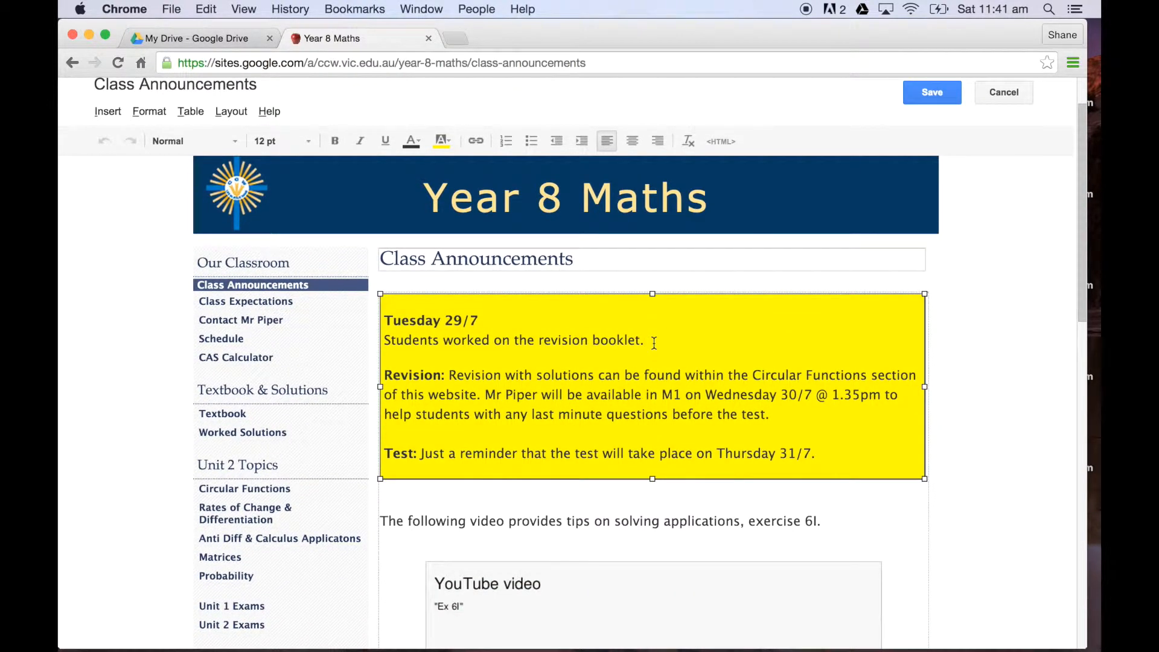
key(BackSpace)
key(BackSpace)
key(BackSpace)
key(BackSpace)
key(BackSpace)
key(BackSpace)
key(BackSpace)
key(BackSpace)
key(BackSpace)
key(BackSpace)
key(BackSpace)
key(BackSpace)
key(BackSpace)
key(BackSpace)
key(BackSpace)
key(BackSpace)
key(BackSpace)
key(BackSpace)
key(BackSpace)
key(BackSpace)
key(BackSpace)
key(BackSpace)
key(BackSpace)
key(BackSpace)
key(BackSpace)
key(BackSpace)
key(BackSpace)
key(BackSpace)
key(BackSpace)
key(BackSpace)
key(BackSpace)
key(BackSpace)
key(BackSpace)
key(BackSpace)
key(BackSpace)
key(BackSpace)
key(BackSpace)
key(BackSpace)
key(BackSpace)
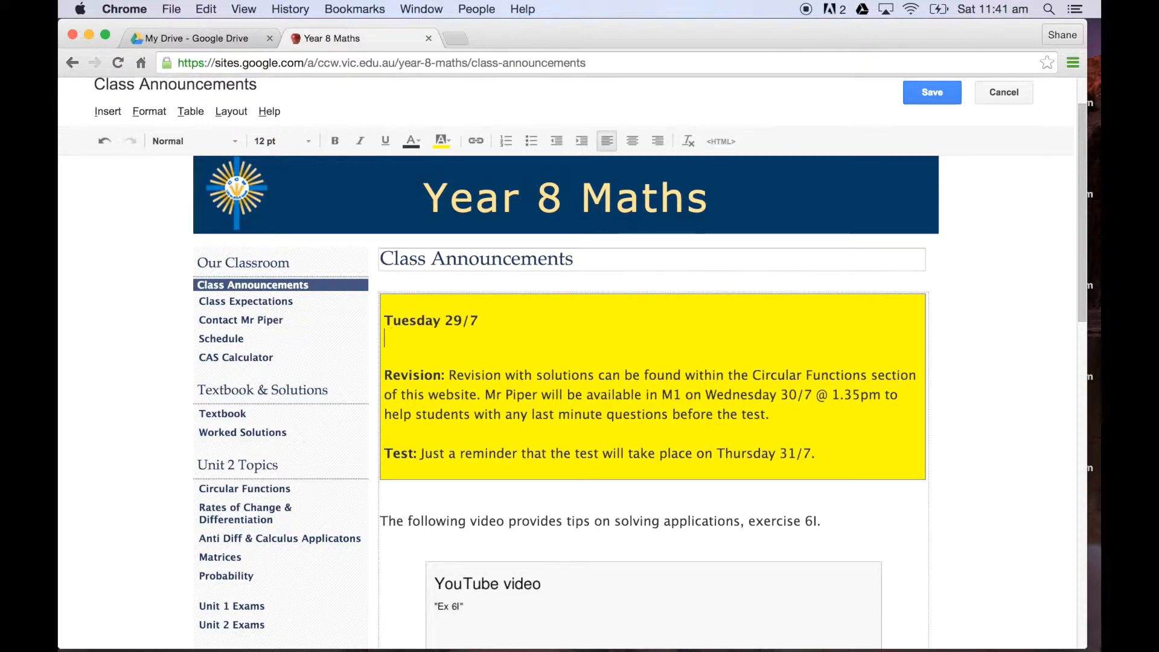
text(Welcome to Year 8 Maths.)
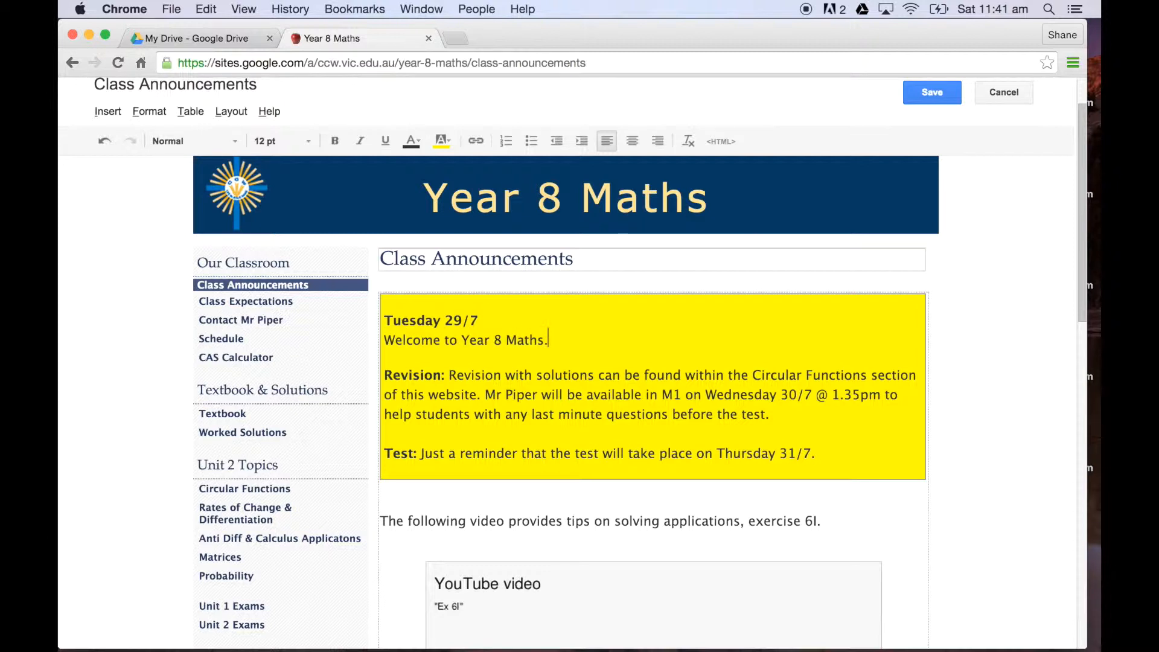
scroll(642, 467, down, 10)
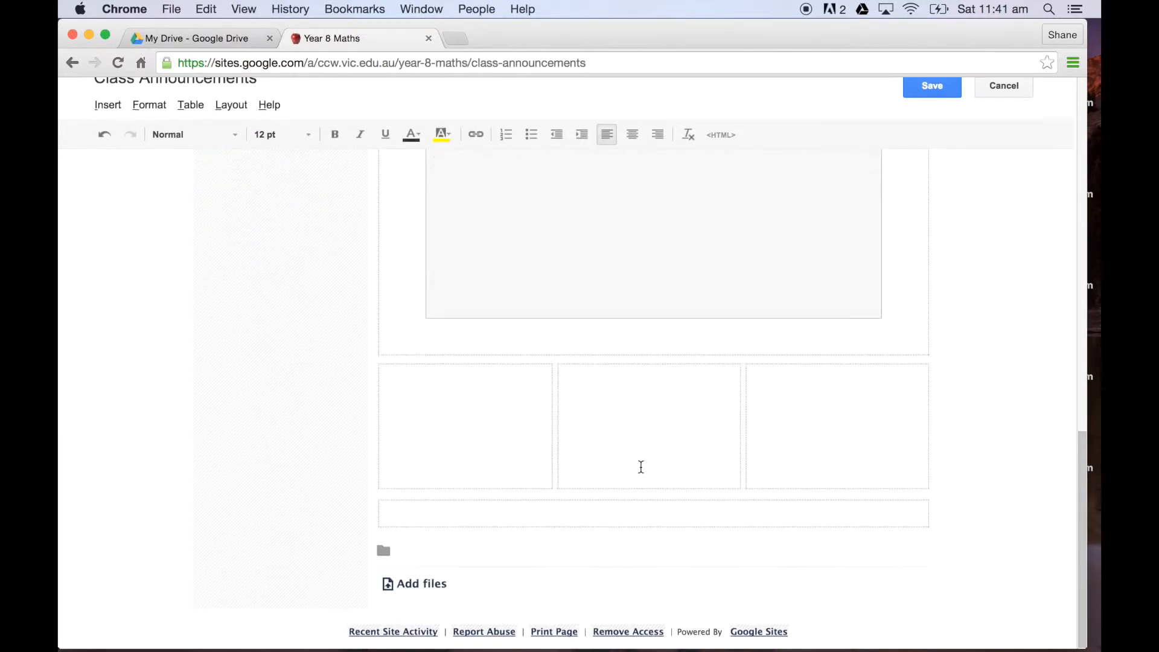
scroll(641, 466, up, 10)
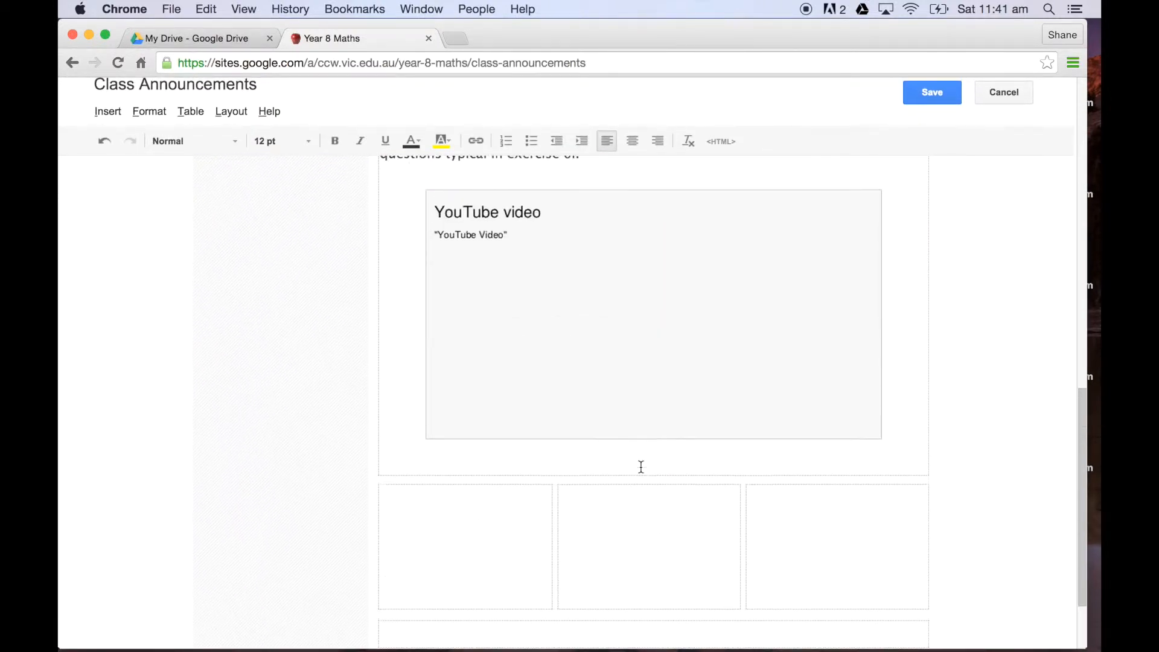
scroll(641, 466, up, 5)
scroll(641, 466, down, 10)
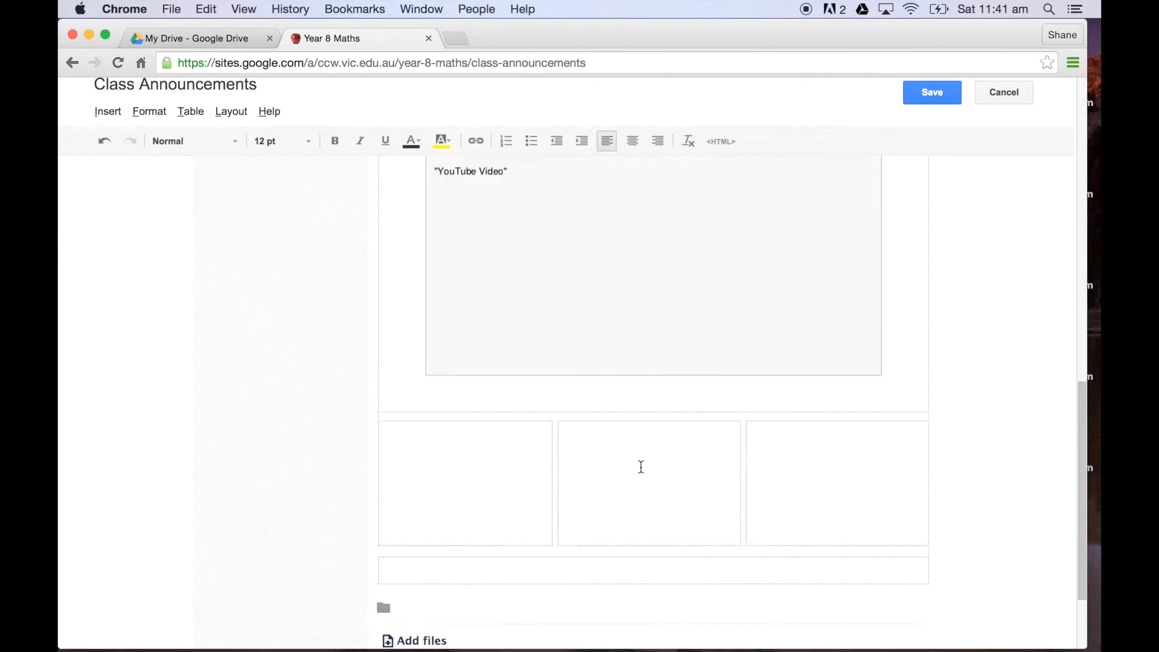
Step: Remove the lower YouTube video from the Class Announcements page and delete the paragraph above it about exercise 6F
scroll(642, 467, up, 4)
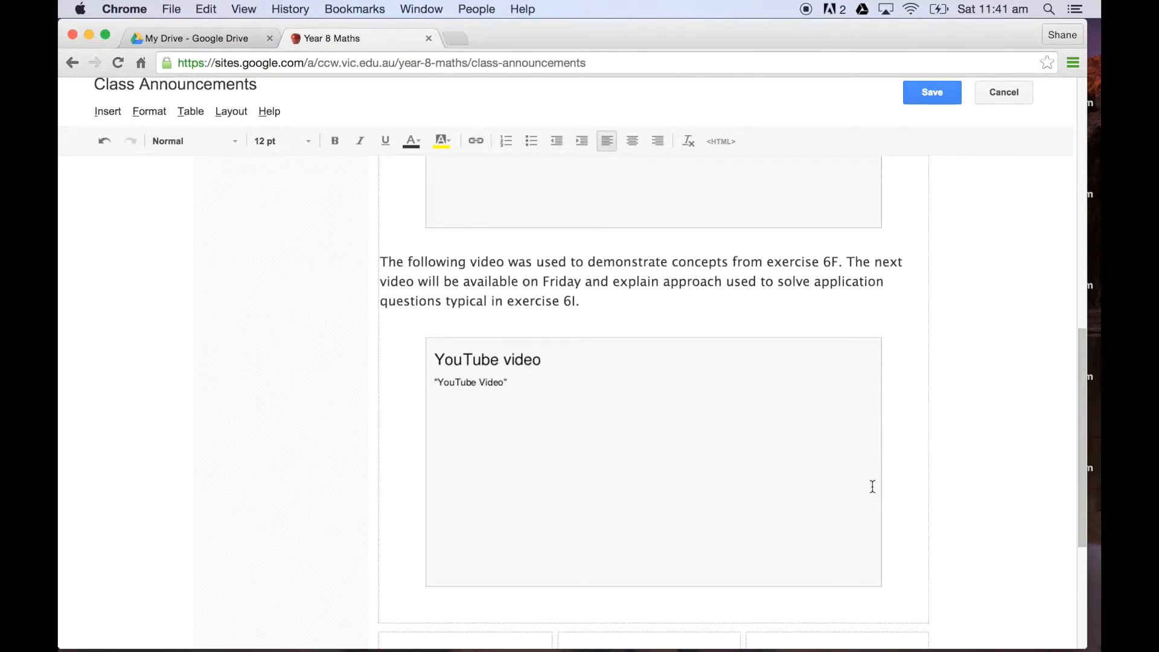
click(884, 499)
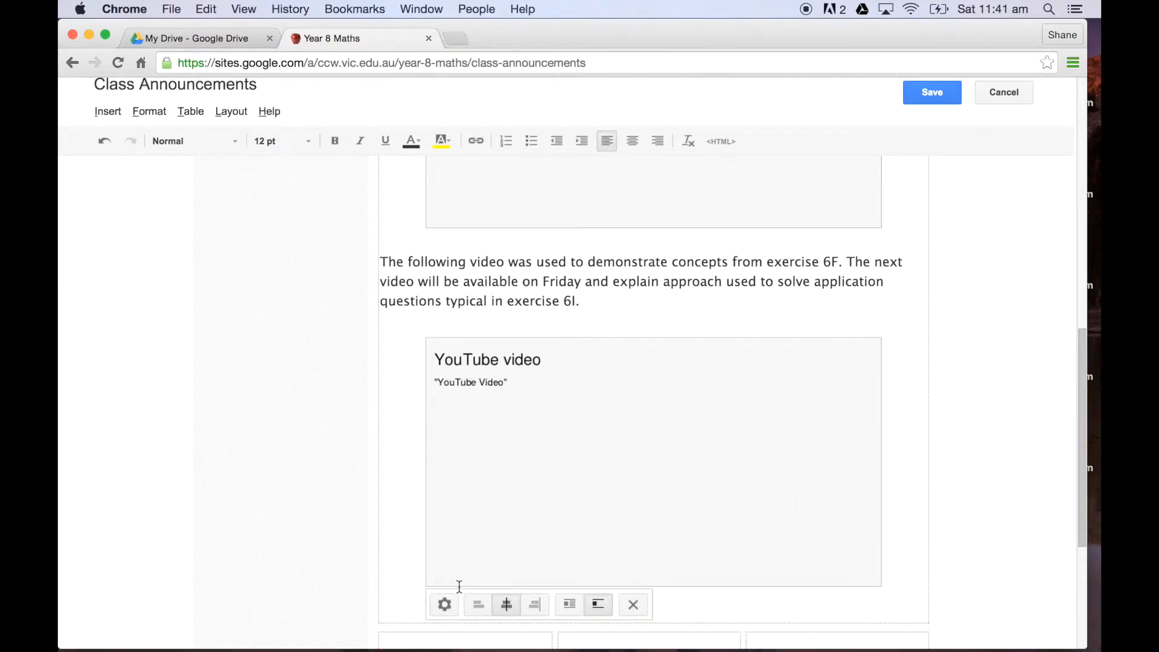
click(633, 606)
drag(583, 307, 380, 265)
key(BackSpace)
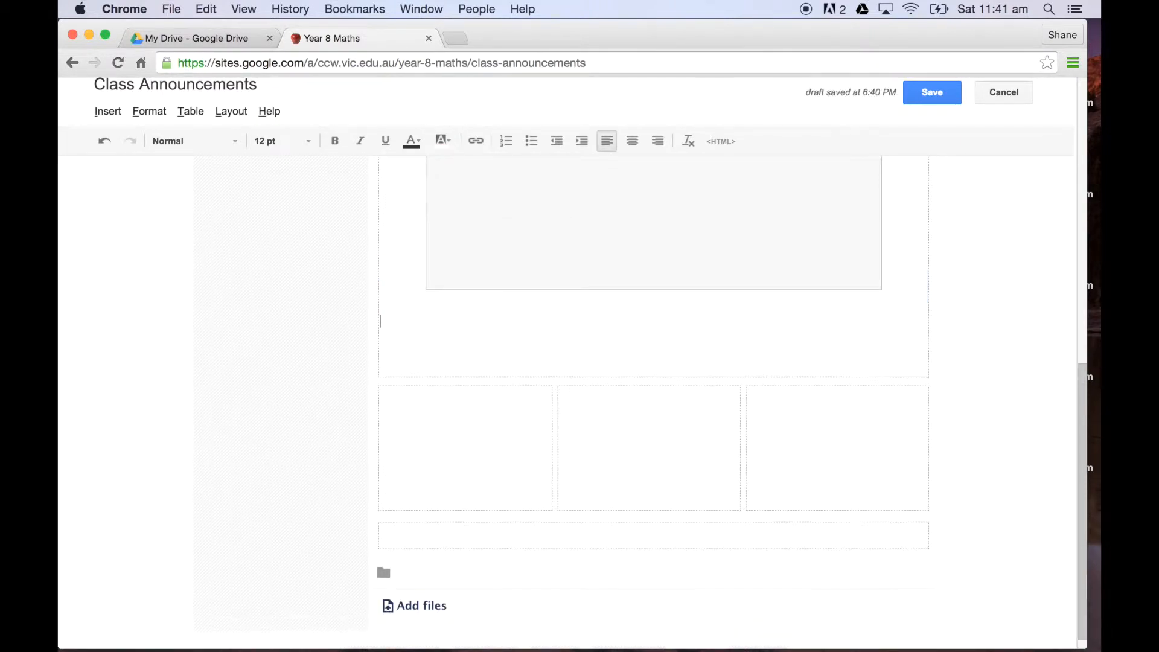
Step: Remove the remaining "Ex 6I" YouTube video below the yellow box
scroll(382, 277, up, 10)
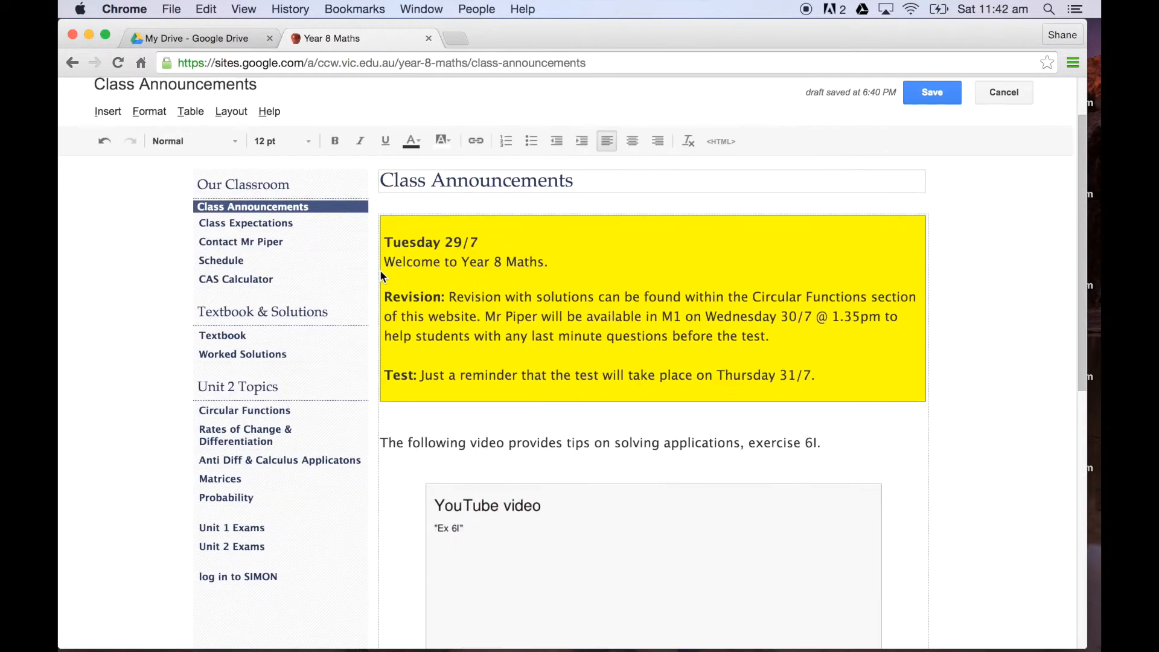
scroll(382, 277, down, 5)
mouse_move(609, 418)
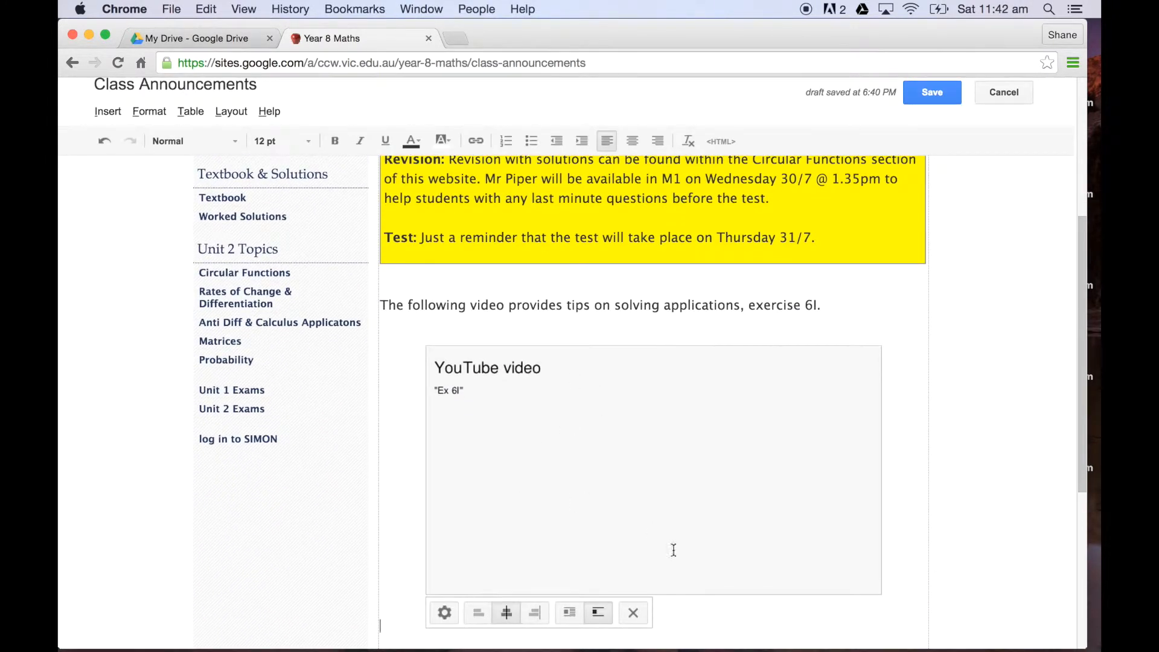
click(633, 612)
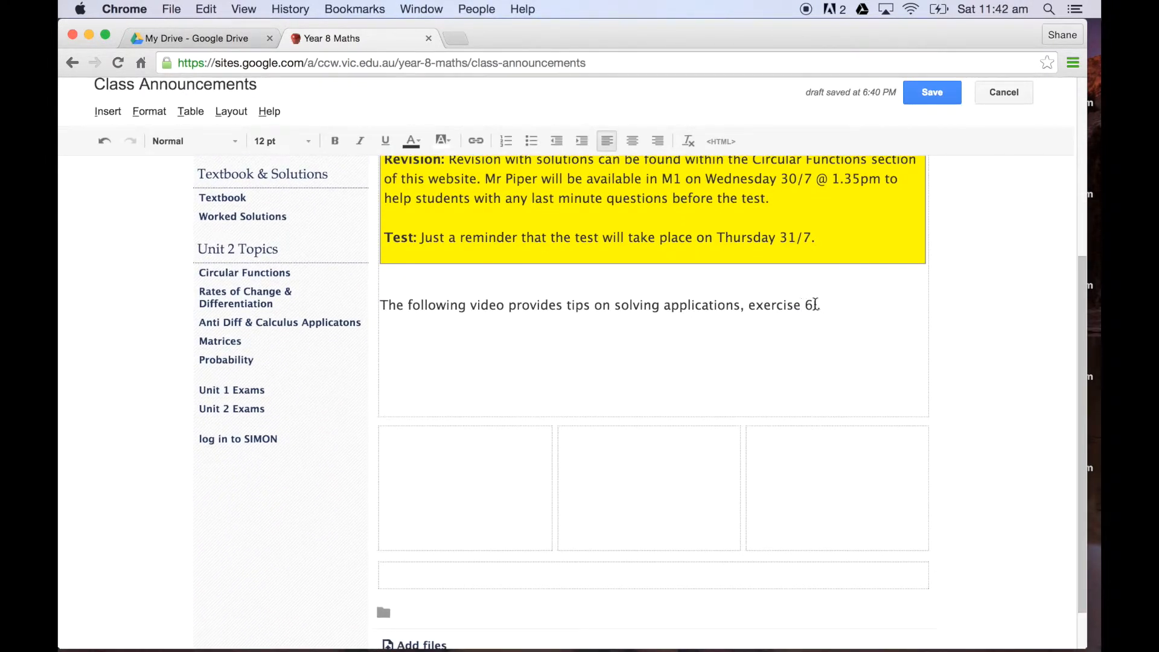
Step: Replace the sentence about the exercise 6I video with "Today is a great day!" and save the page
drag(821, 304, 723, 325)
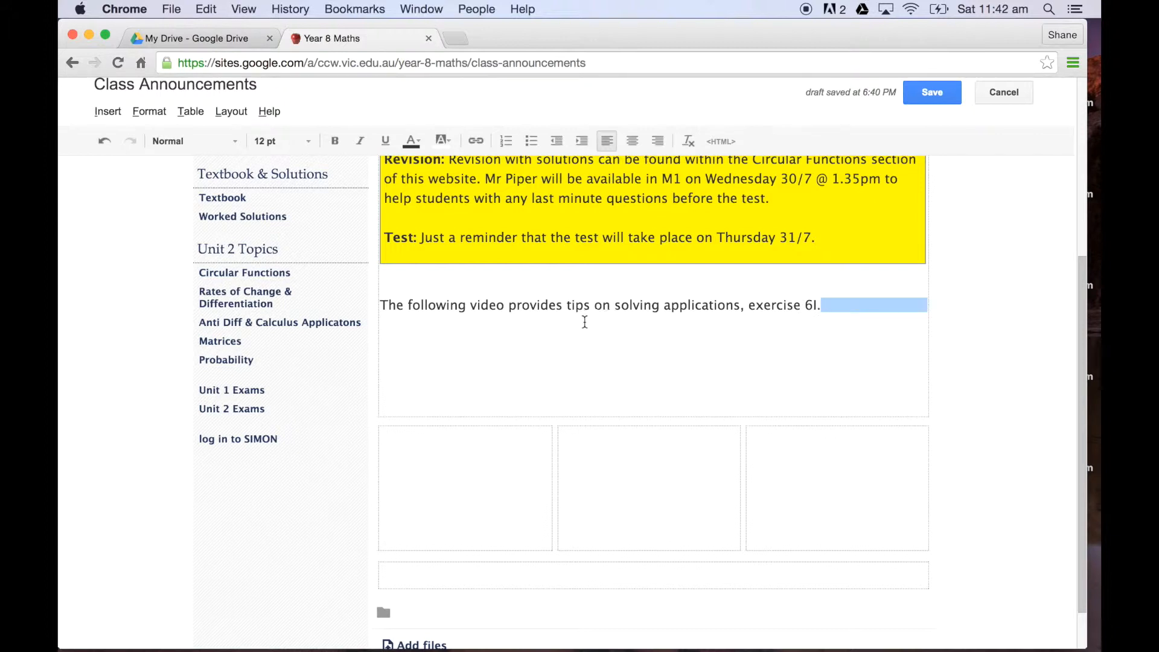
drag(585, 322, 510, 301)
key(BackSpace)
key(BackSpace)
key(BackSpace)
key(BackSpace)
key(BackSpace)
key(BackSpace)
key(BackSpace)
key(BackSpace)
key(BackSpace)
key(BackSpace)
key(BackSpace)
key(BackSpace)
key(BackSpace)
key(BackSpace)
key(BackSpace)
key(BackSpace)
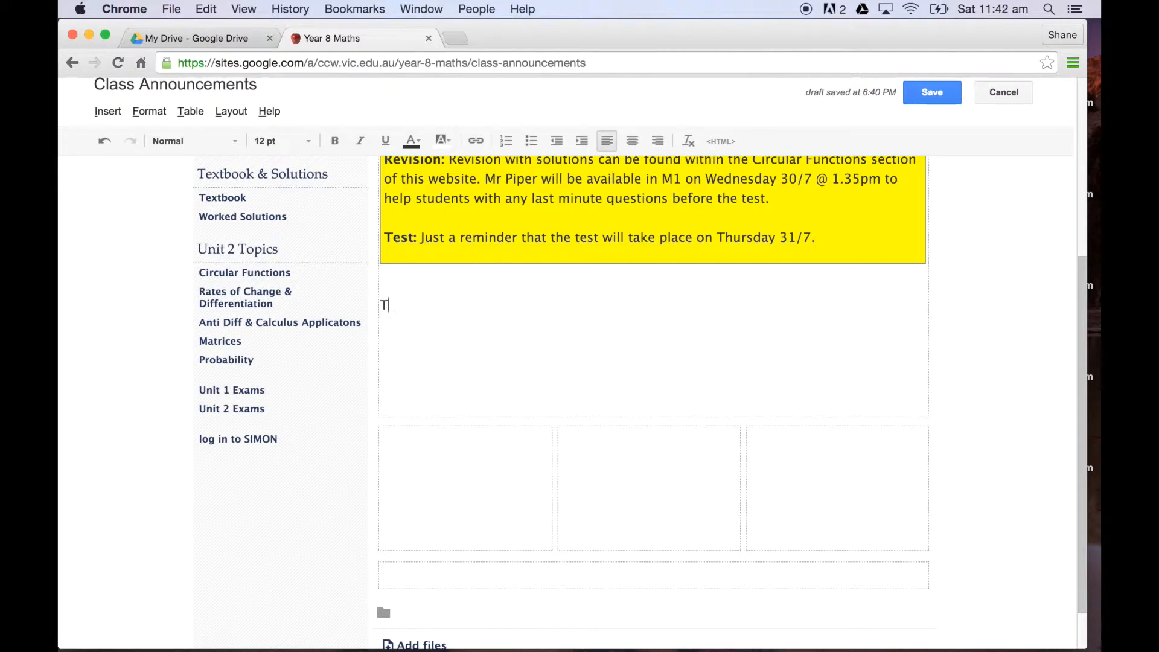
key(BackSpace)
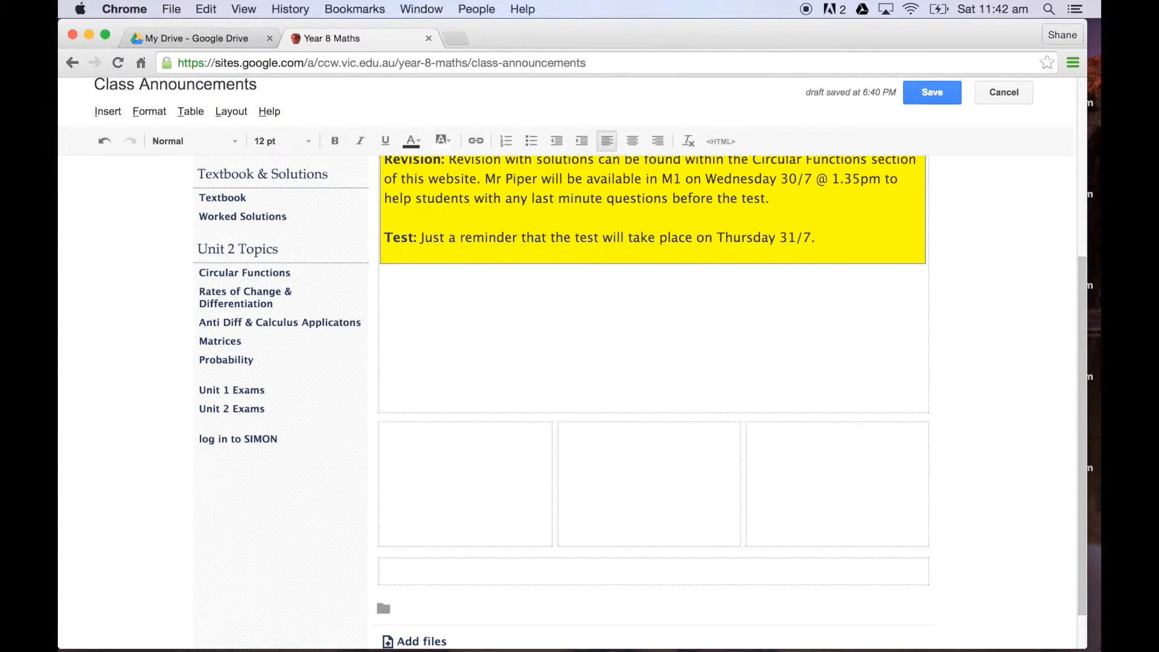
text(Today is)
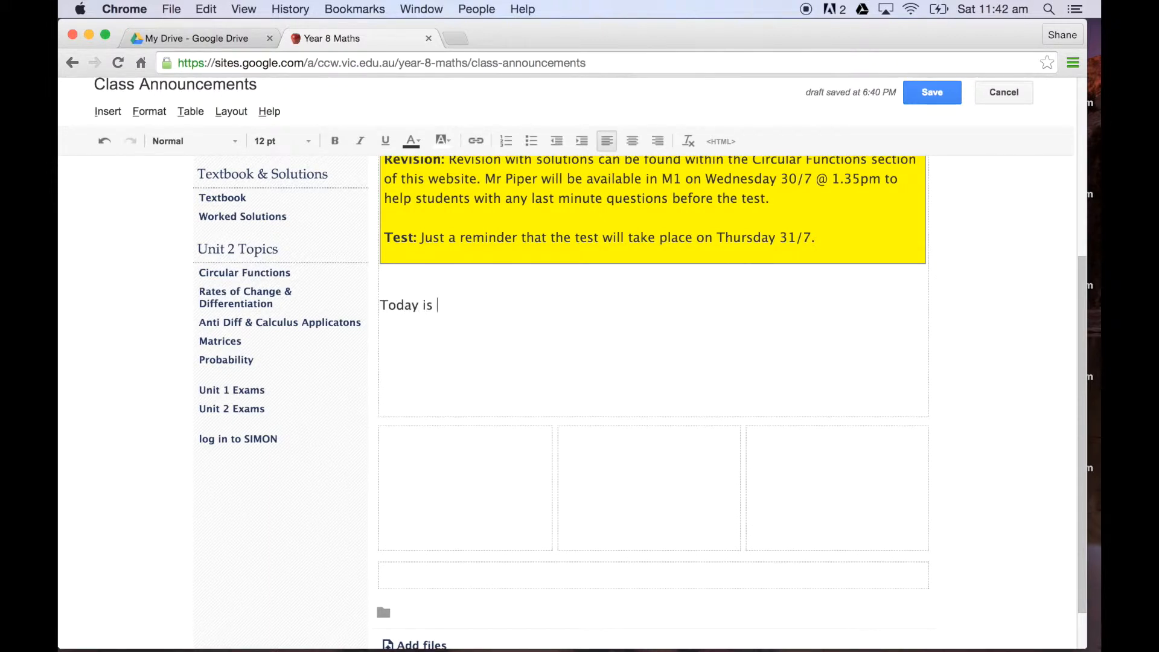
text( a great day!)
scroll(688, 302, up, 5)
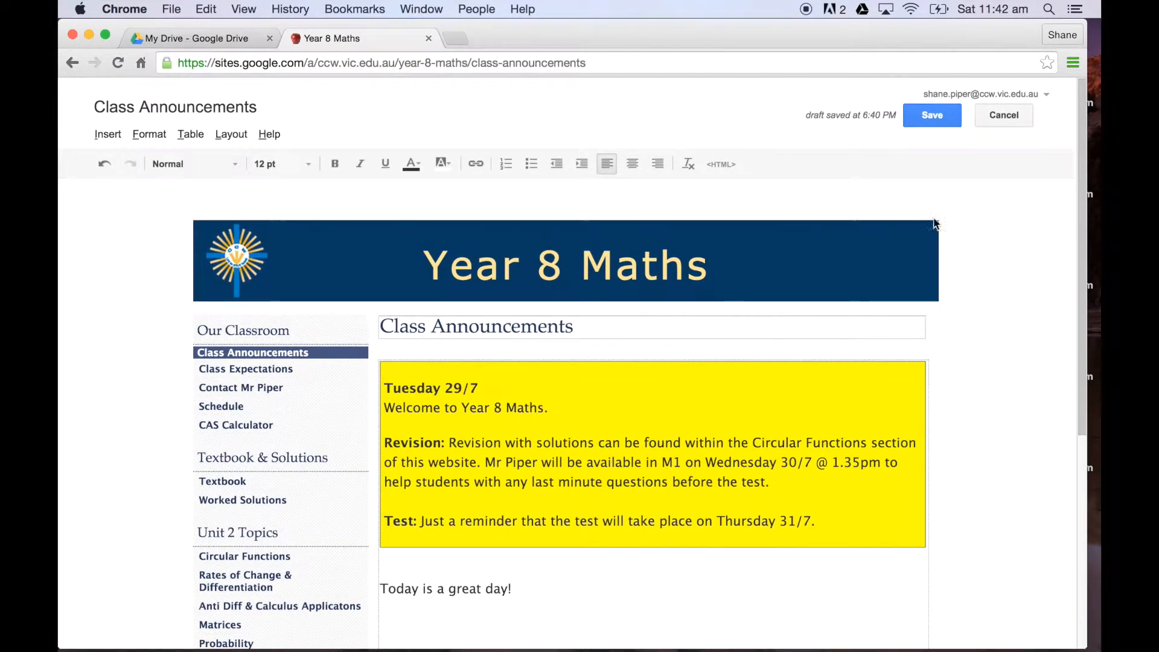
click(935, 119)
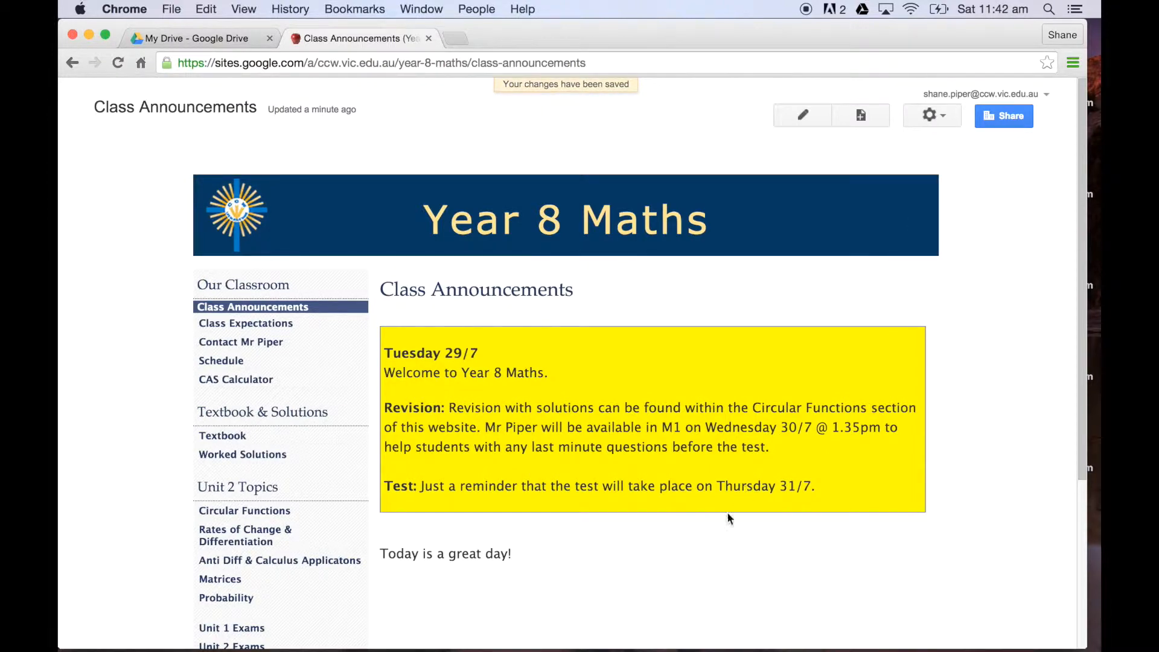
Step: Reopen the Class Announcements page for editing and add two line breaks after "Today is a great day!"
scroll(709, 533, down, 4)
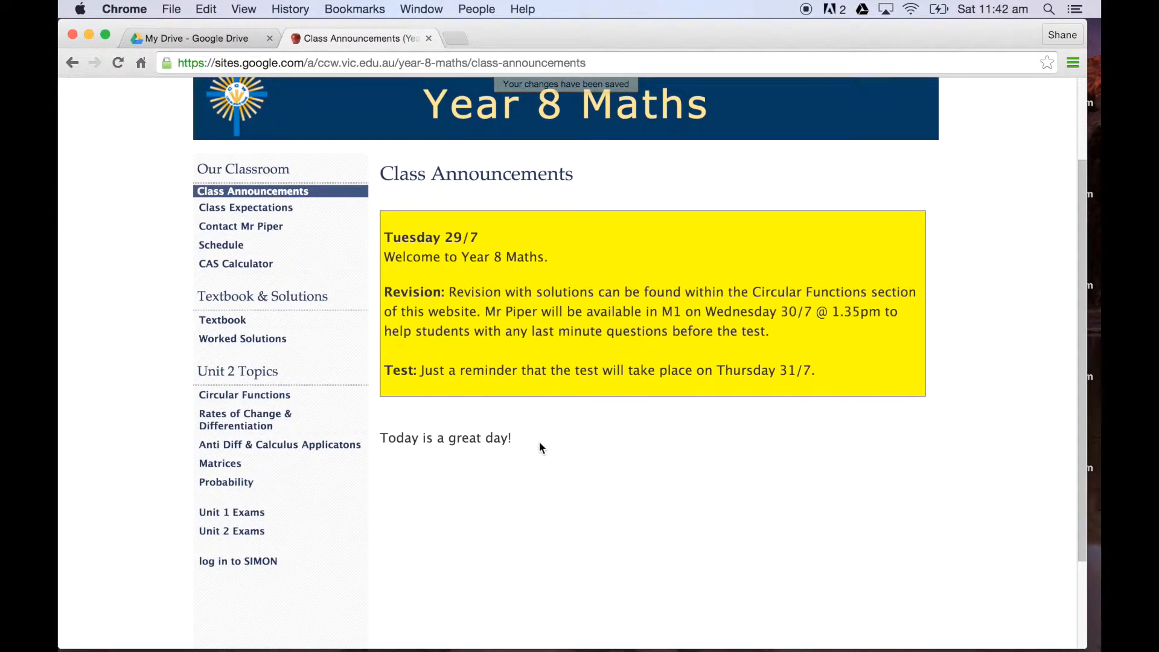
scroll(539, 444, up, 4)
click(804, 116)
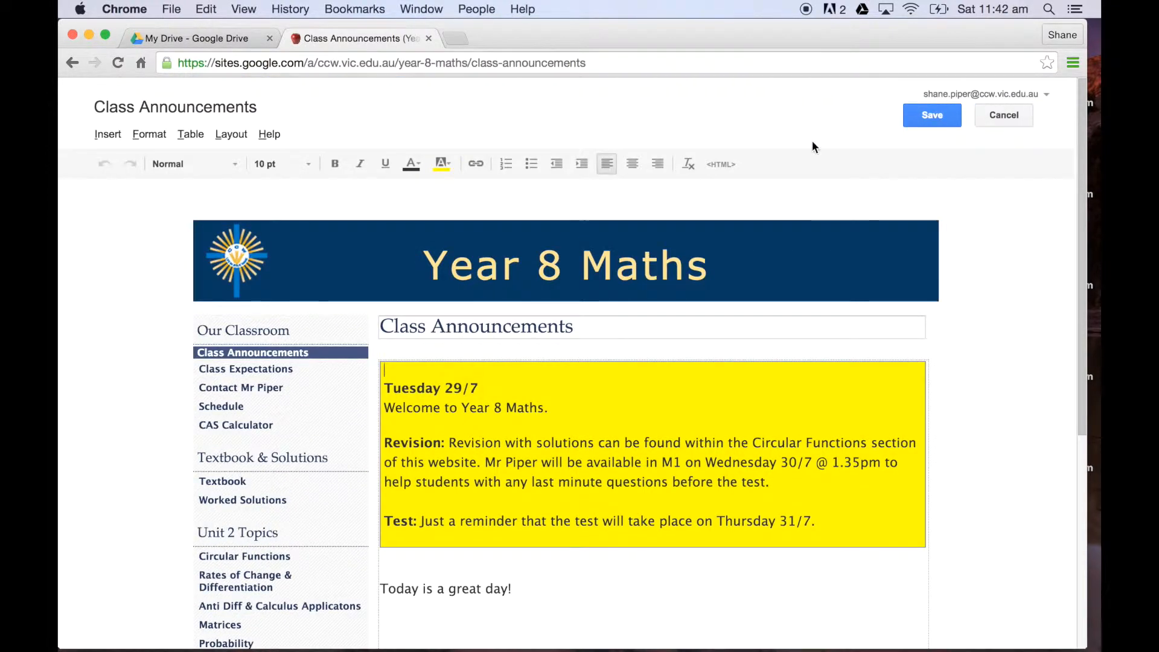
scroll(592, 541, down, 2)
click(553, 542)
key(Return)
key(Return)
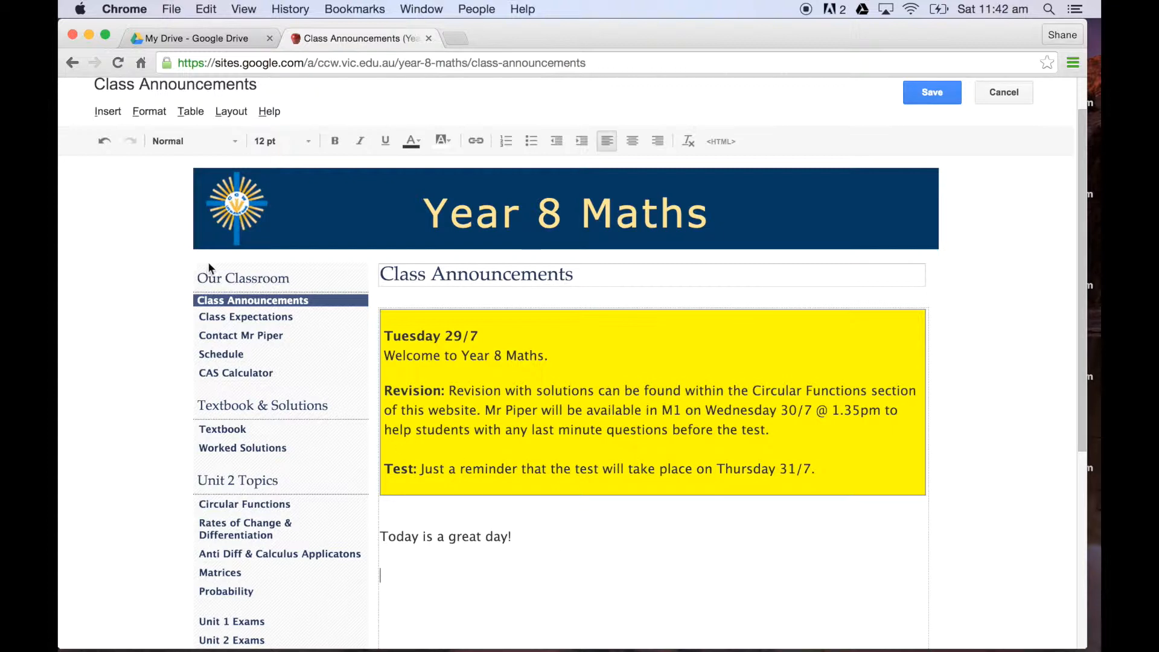
scroll(477, 531, up, 2)
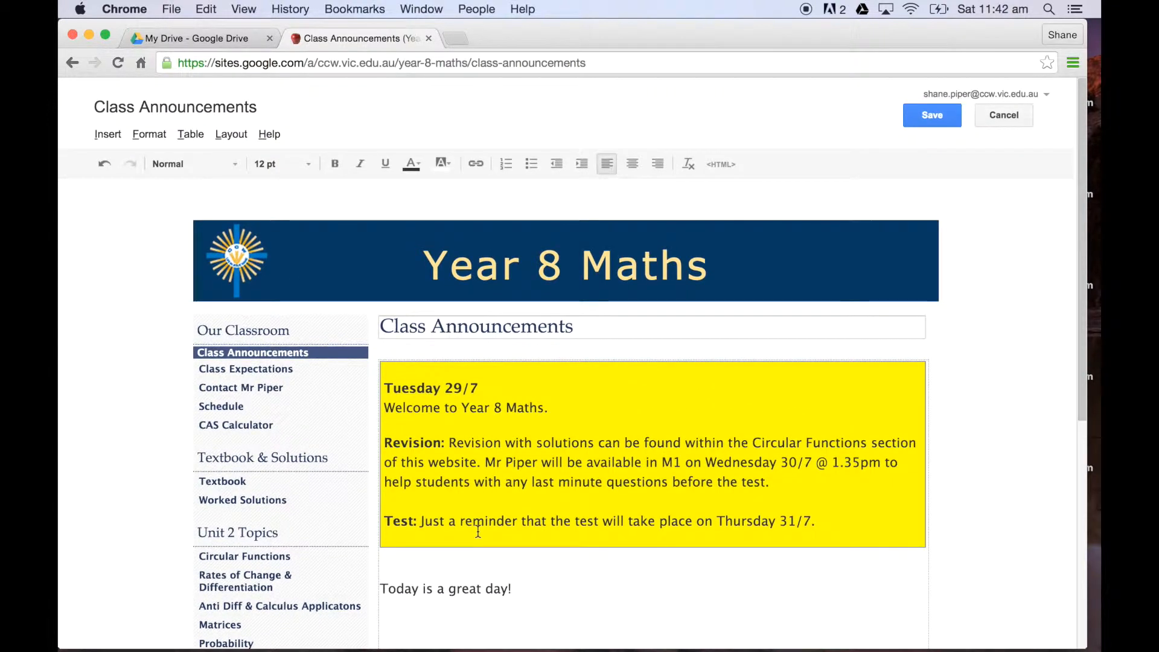
Step: Start inserting a YouTube video at the empty line below "Today is a great day!"
click(107, 136)
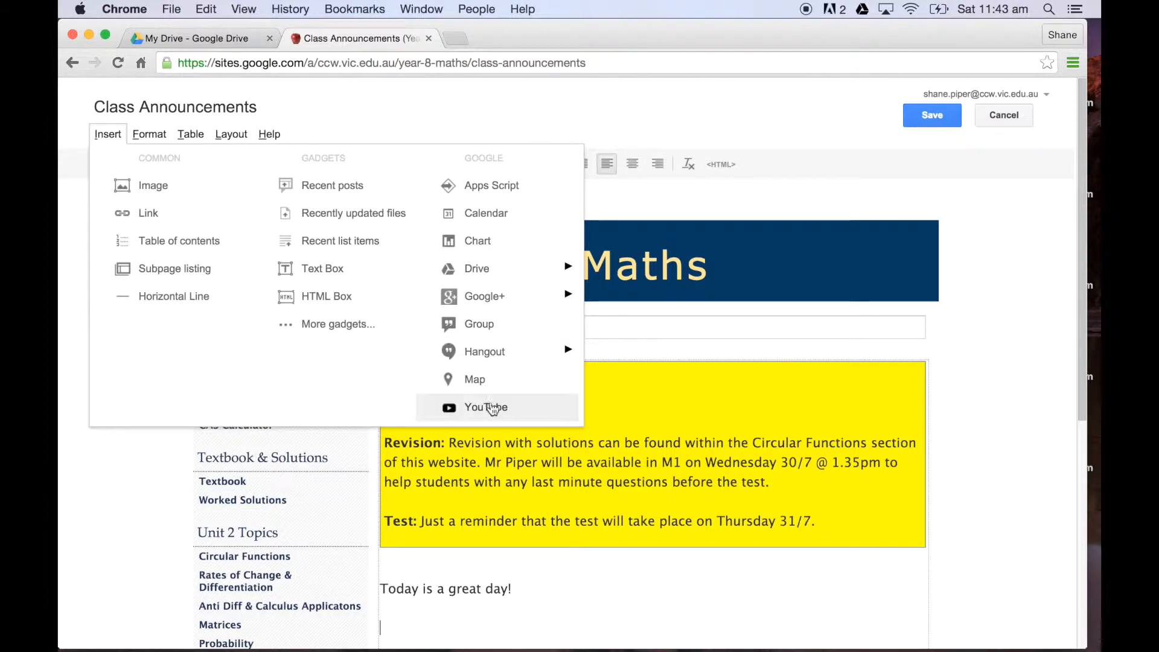
mouse_move(565, 277)
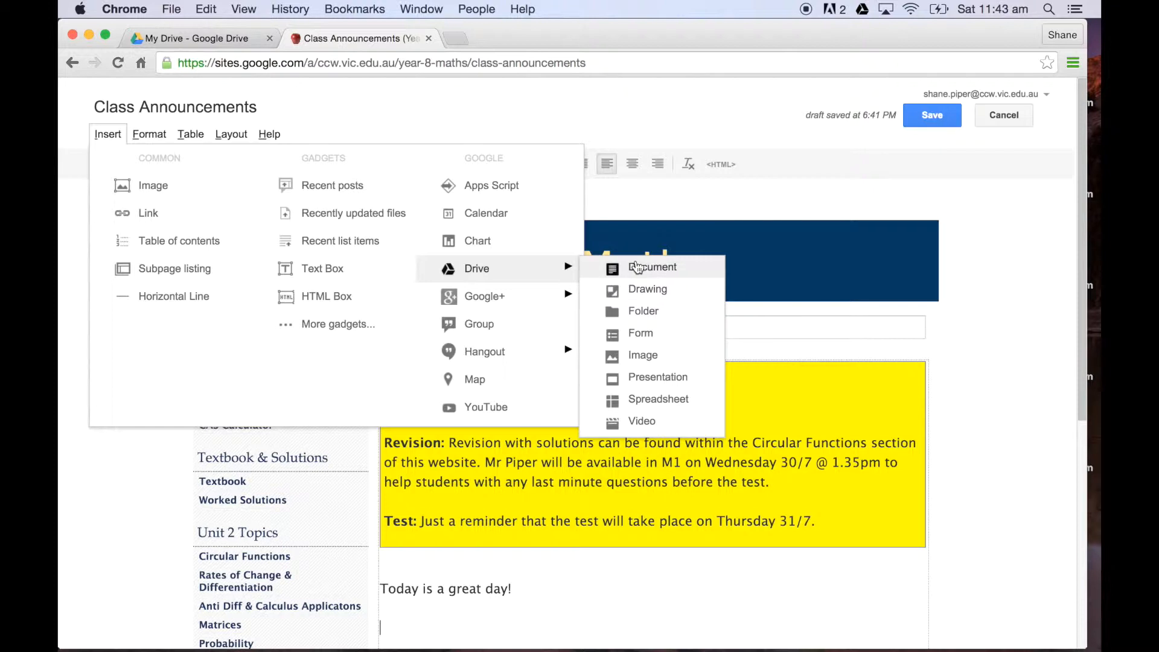
click(494, 407)
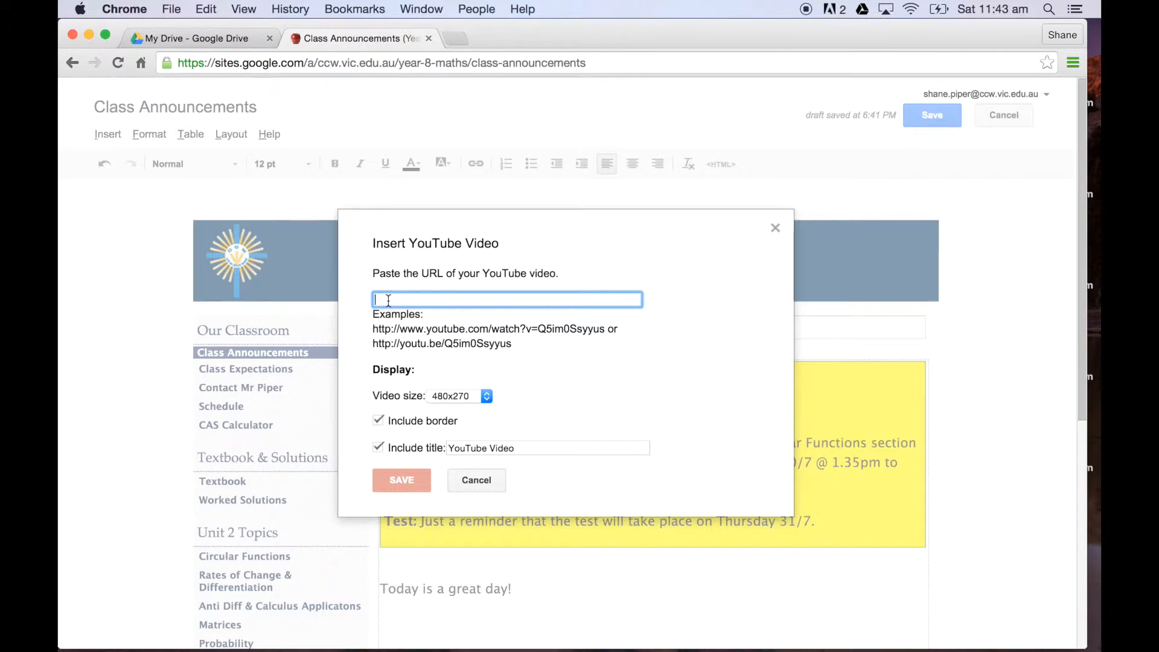
Step: Search Google for youtube in a new browser tab and restrict the results to videos
click(457, 40)
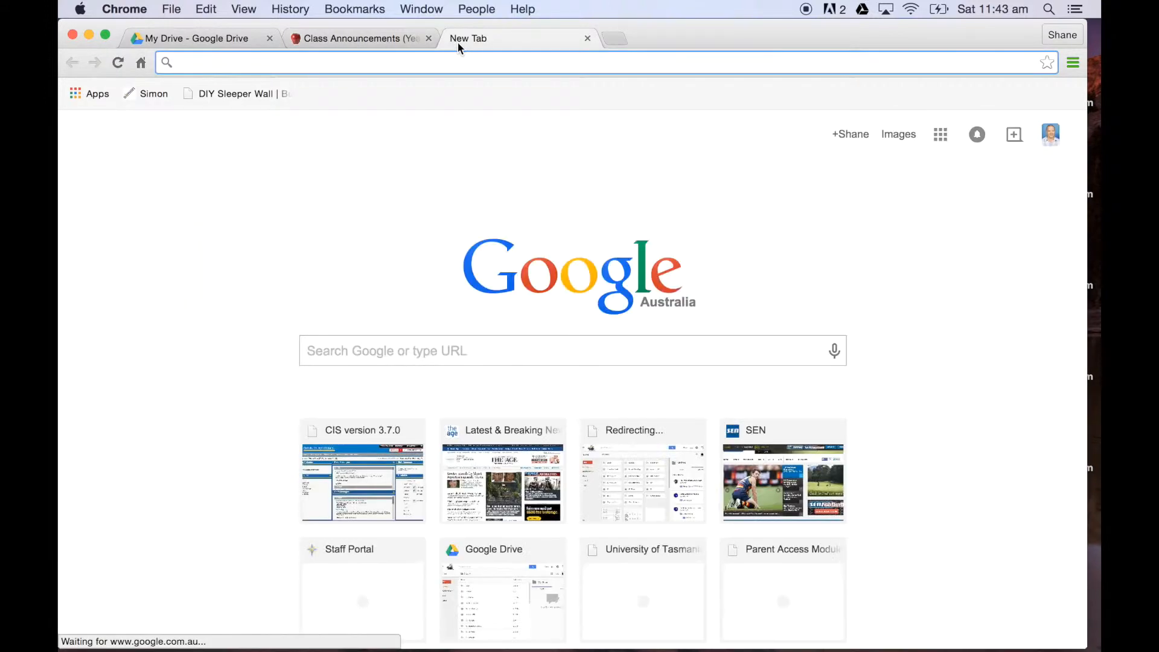
text(youtube)
key(Return)
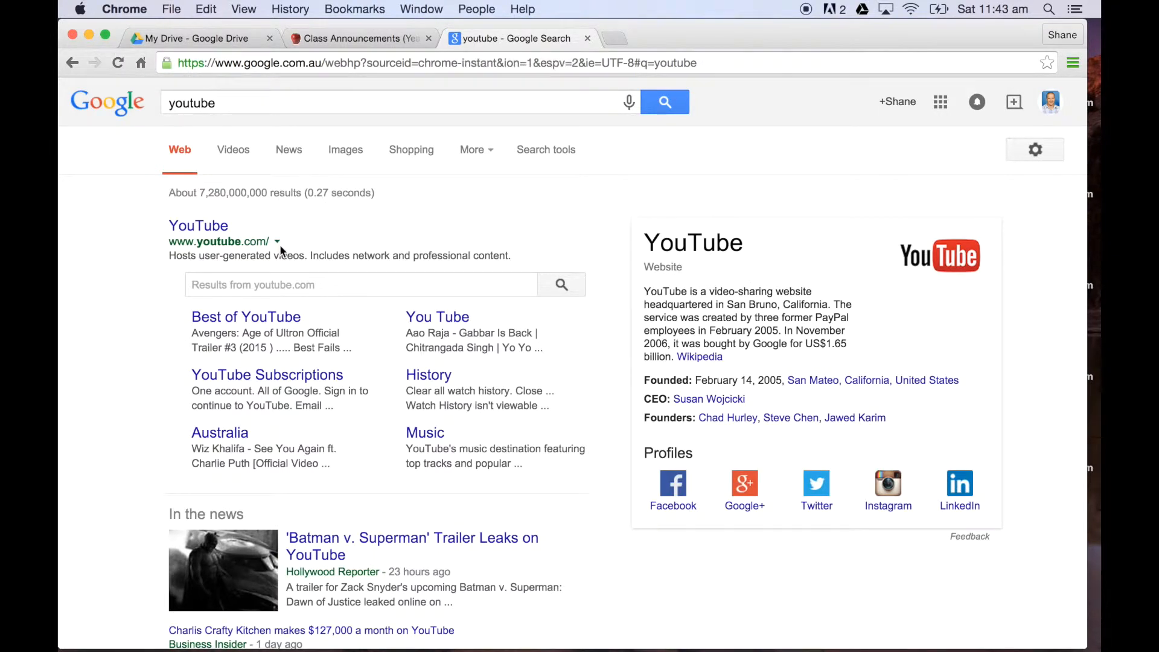
click(234, 151)
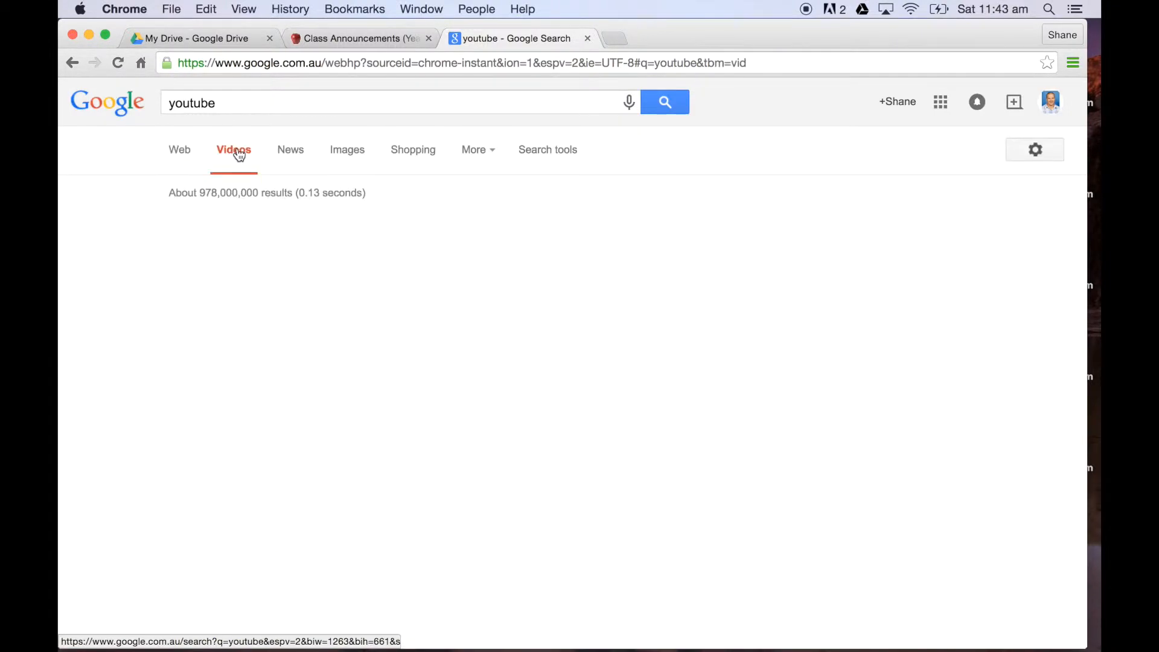
click(225, 101)
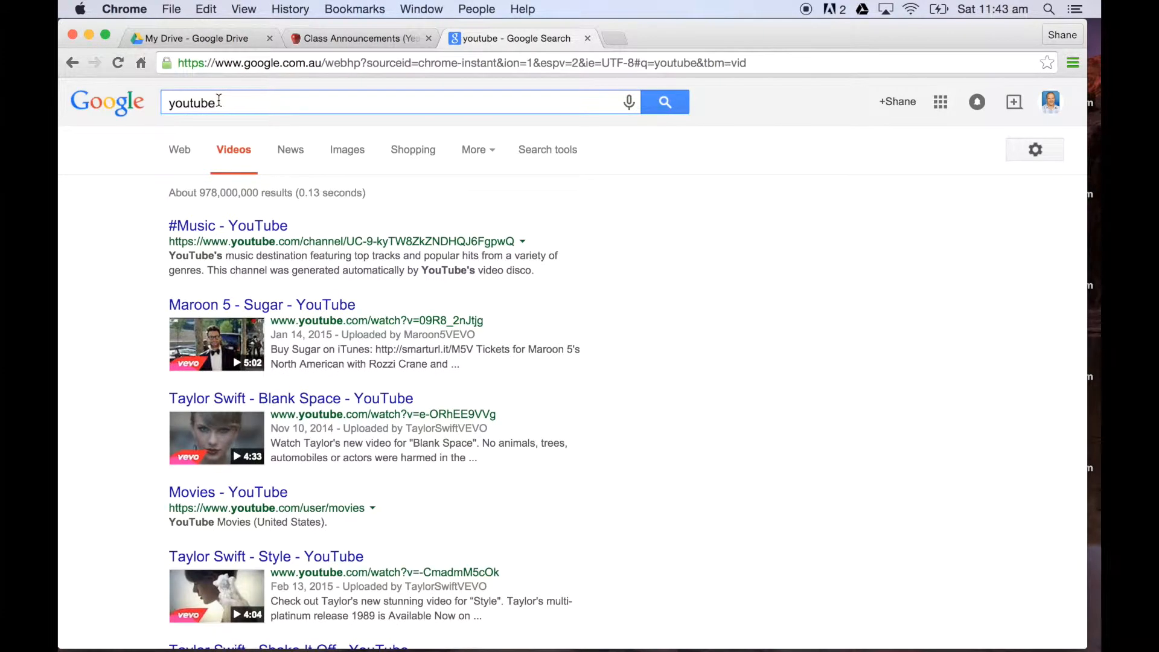
double_click(224, 101)
Step: Go to youtube.com in the same browser tab
click(720, 67)
key(BackSpace)
text(yout)
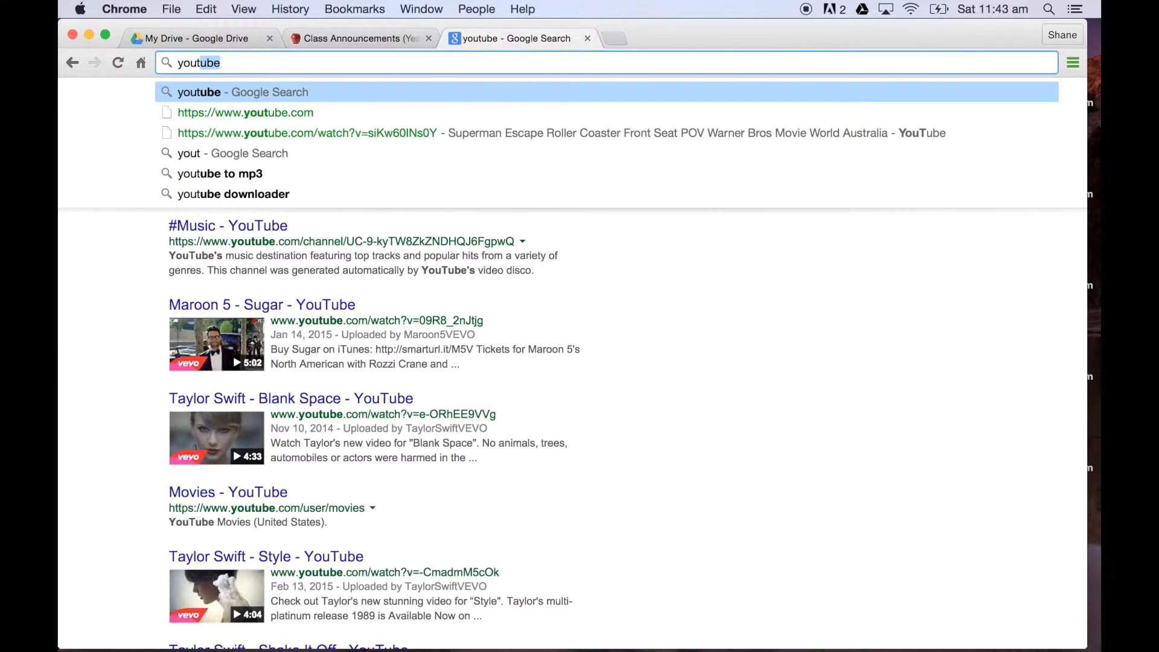
text(ube.)
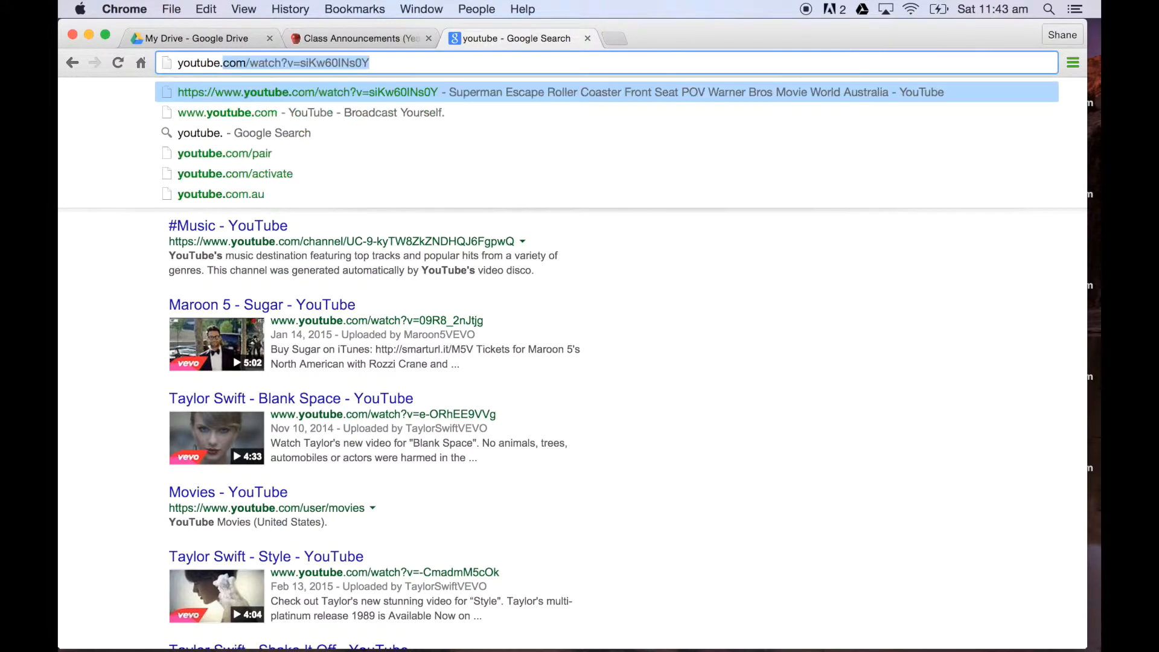
text(com)
key(Return)
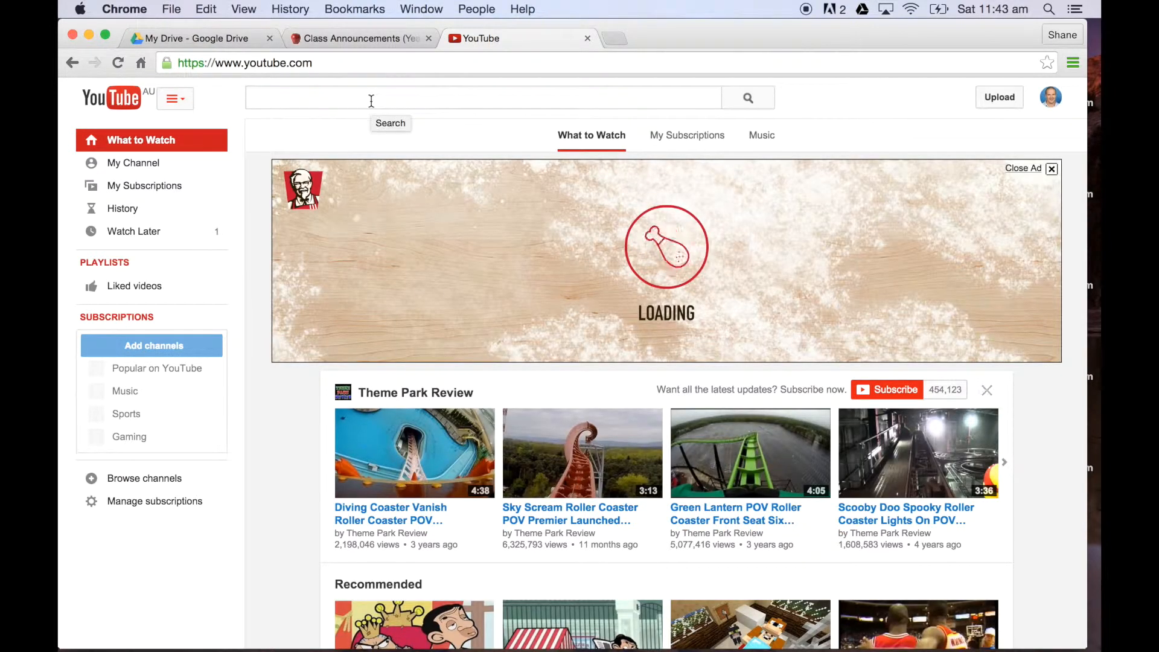
Step: Search YouTube for algebra, open the video "Algebra Introduction - the basics", skip its ad and pause it
text(algebra)
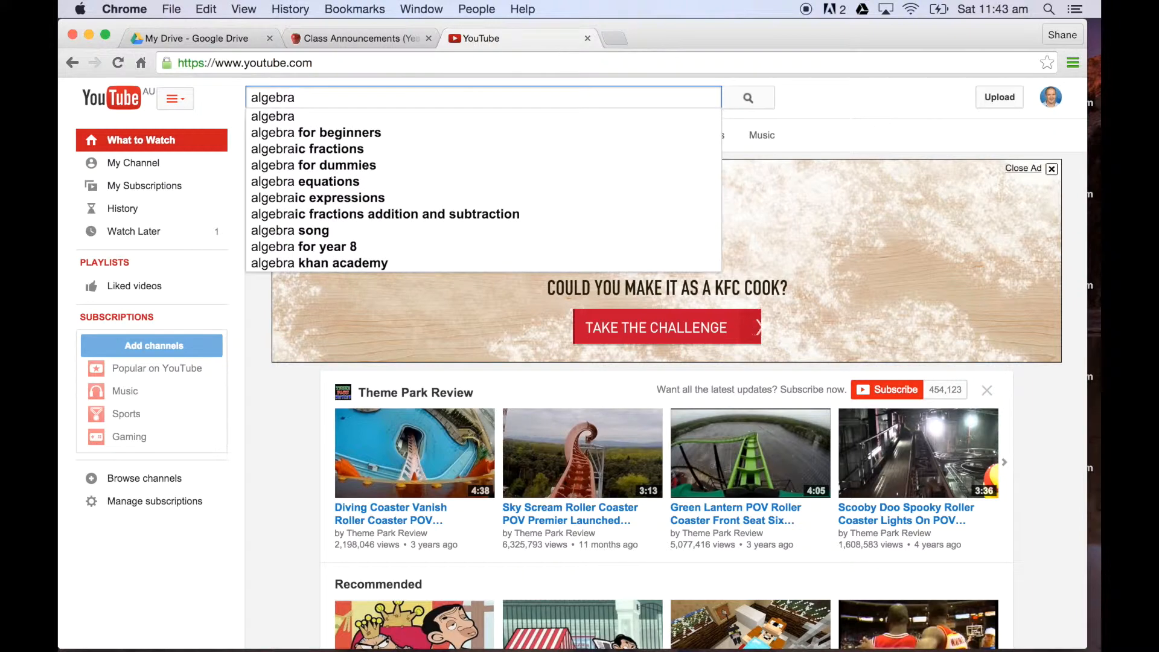
key(Return)
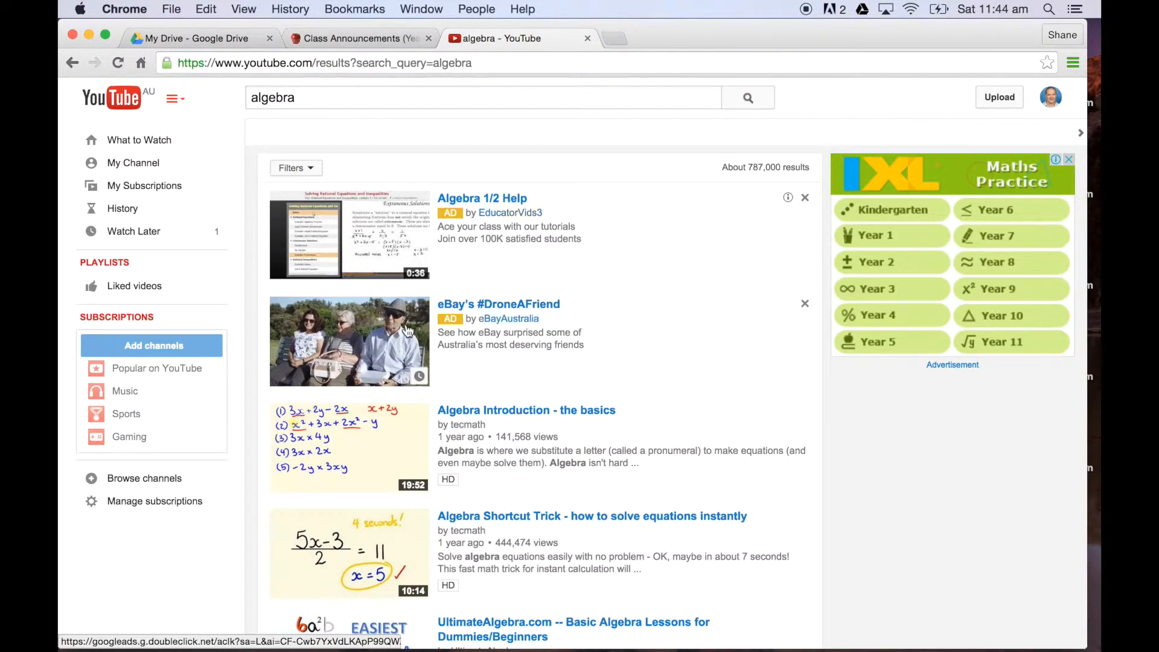
scroll(481, 363, down, 2)
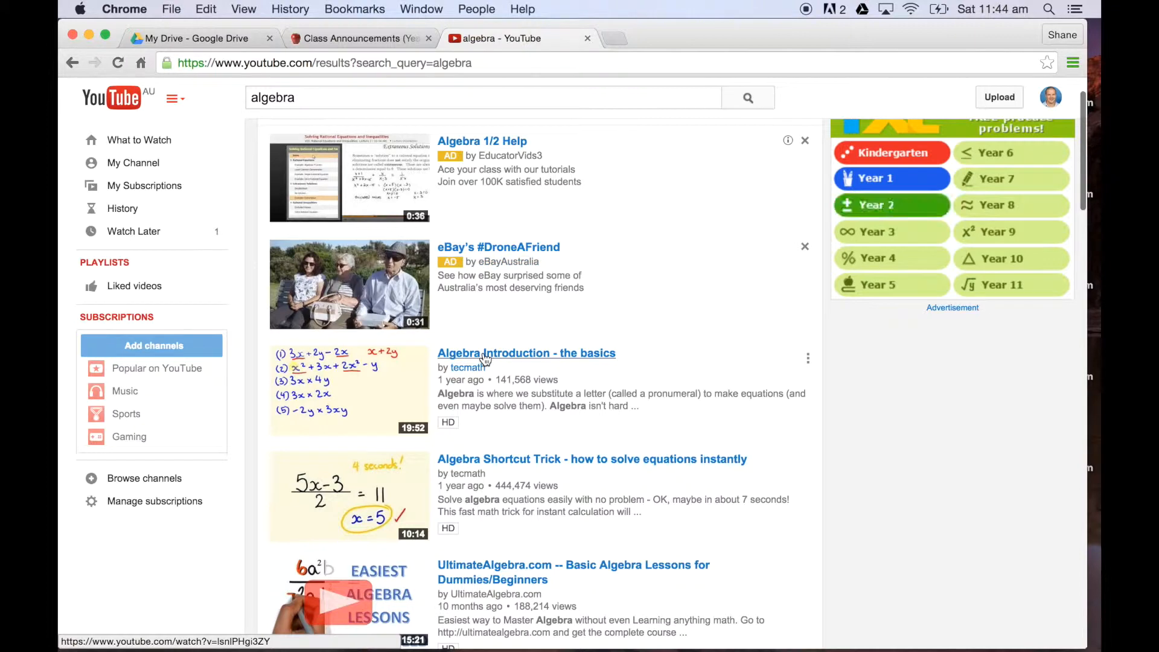
click(487, 361)
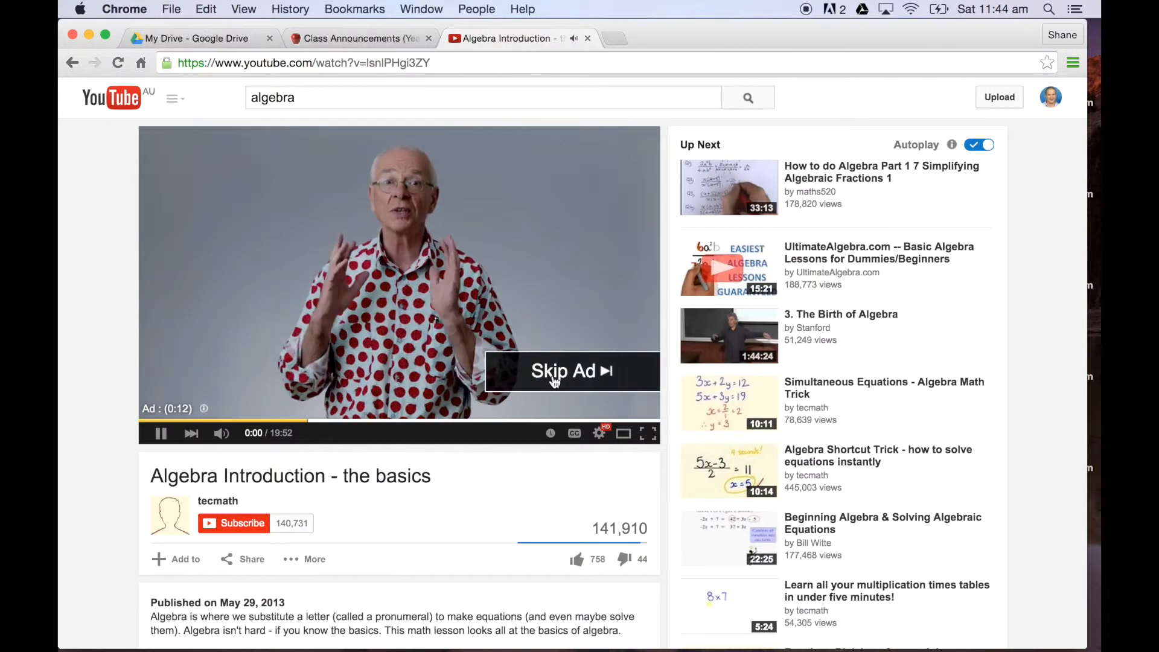
click(538, 383)
click(309, 404)
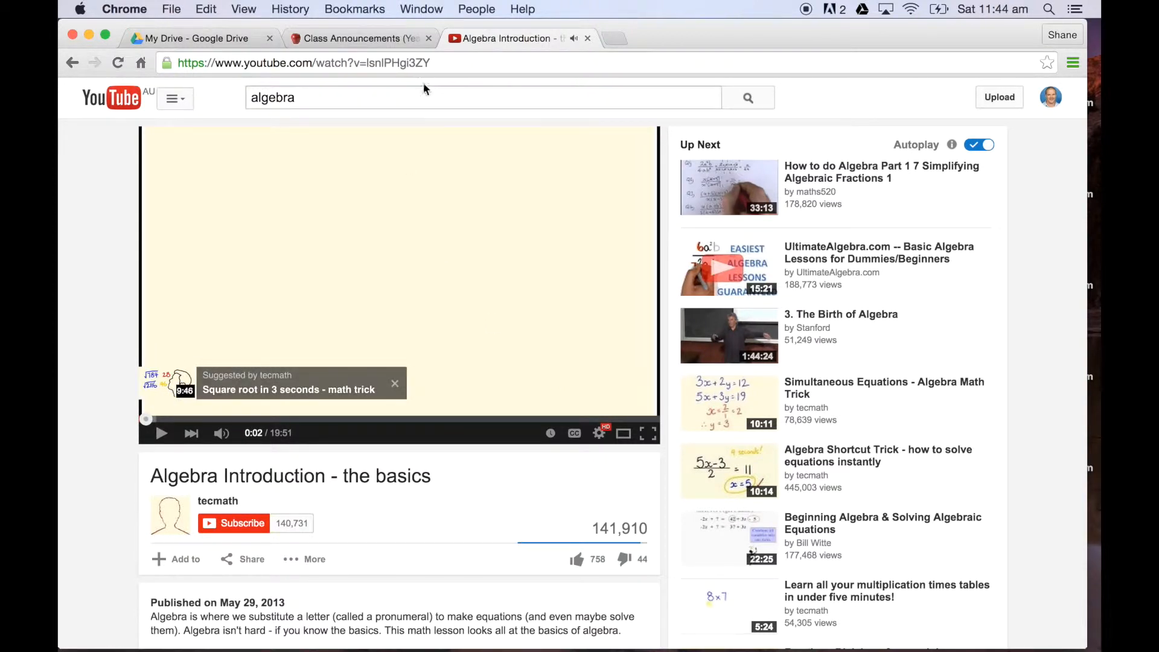
Step: Copy the algebra video's web address and paste it as the video URL in the Class Announcements page's Insert YouTube Video dialog
click(409, 66)
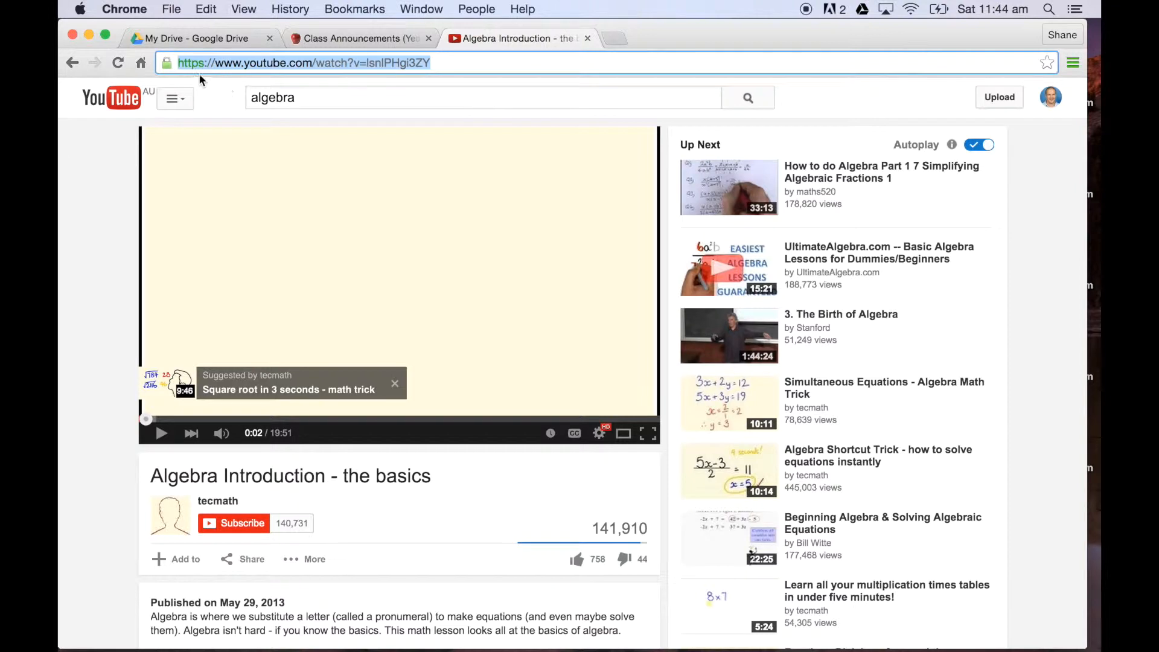
right_click(333, 63)
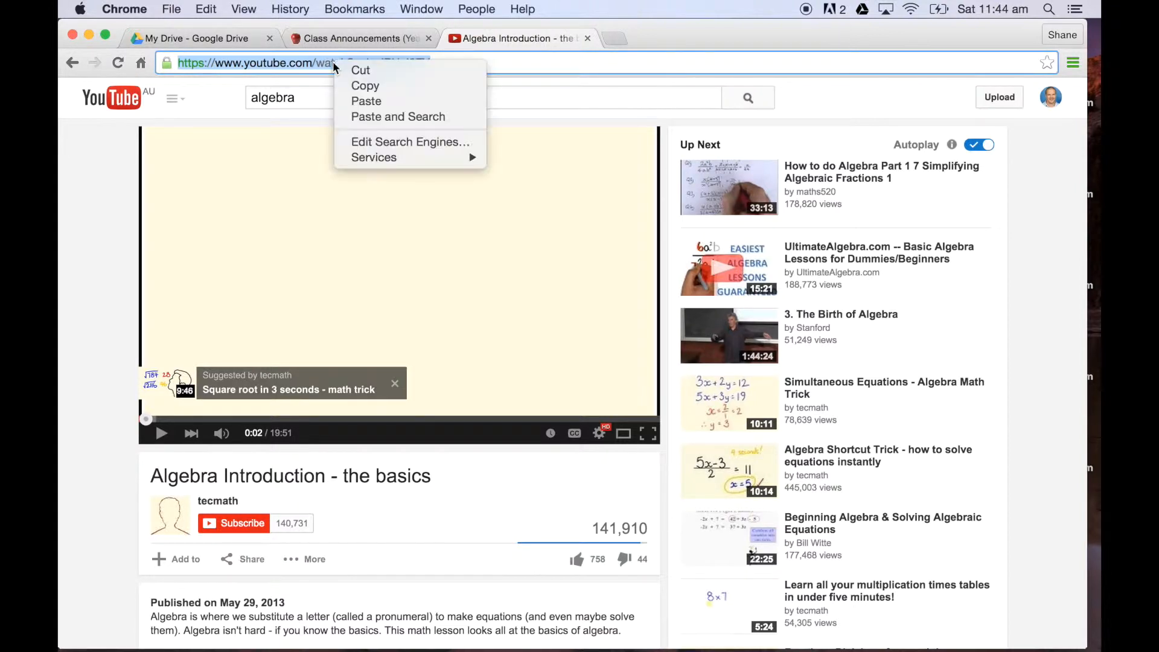
click(352, 85)
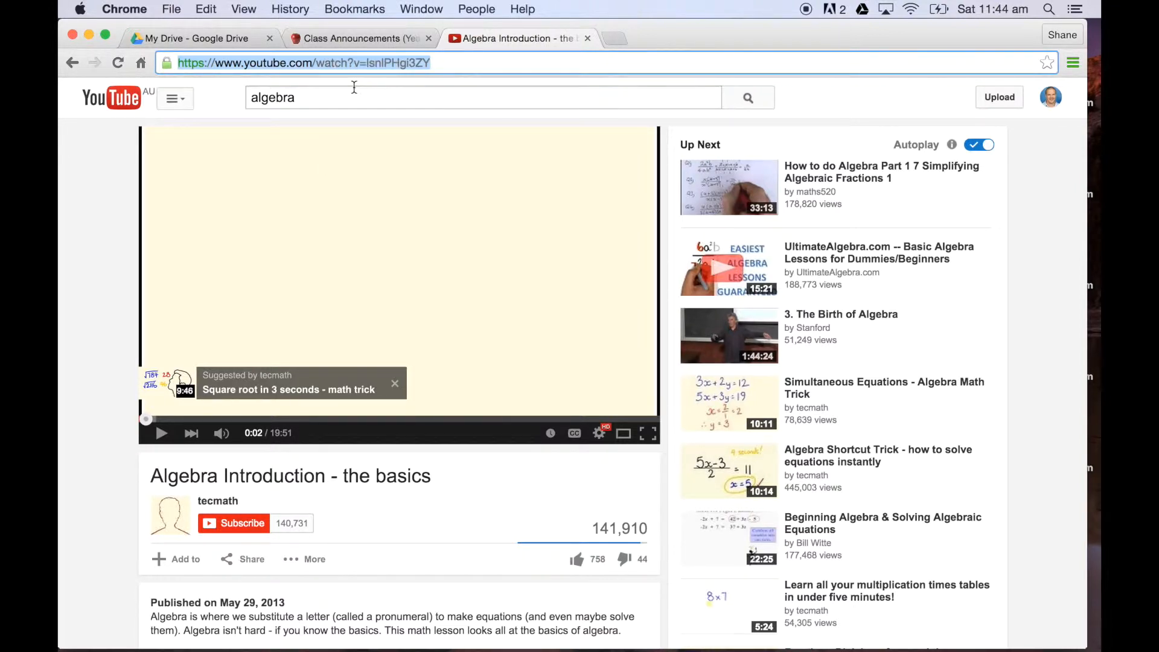
click(356, 40)
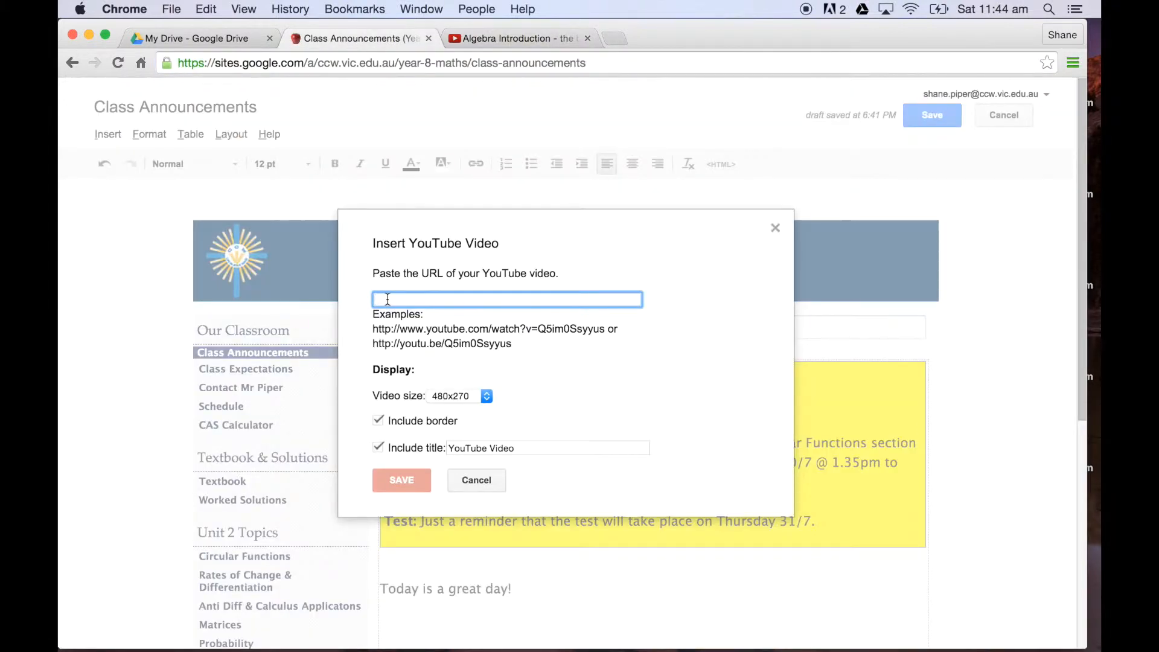
key(super+v)
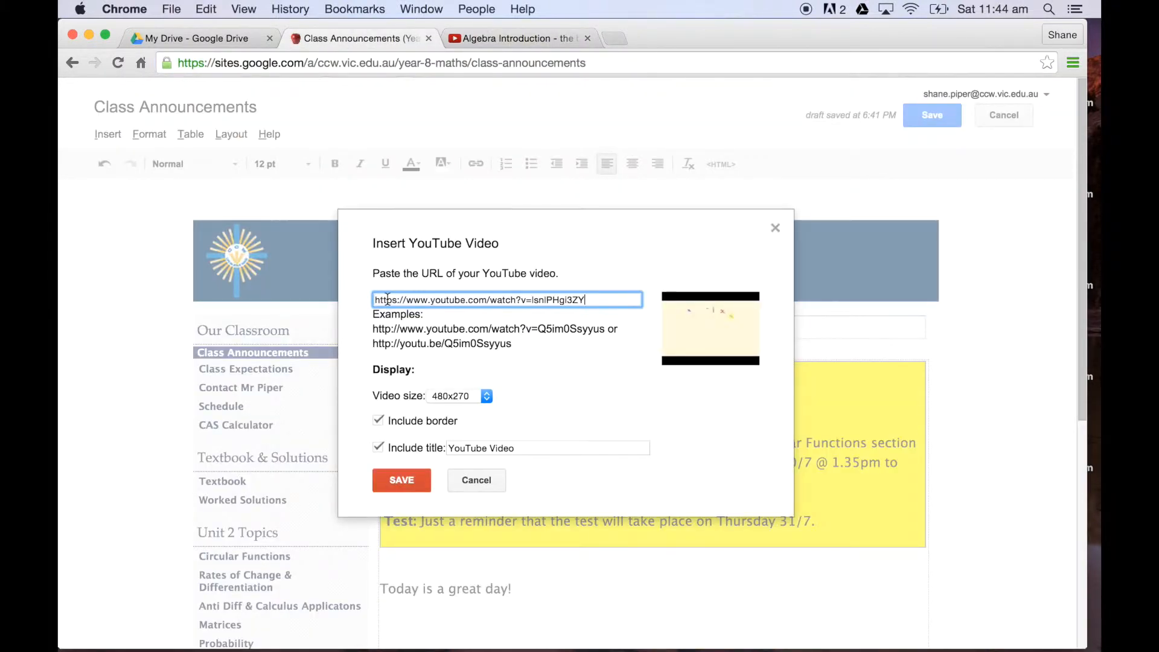
Step: Insert the algebra video into the Class Announcements page, align it to the center and save the page
click(400, 481)
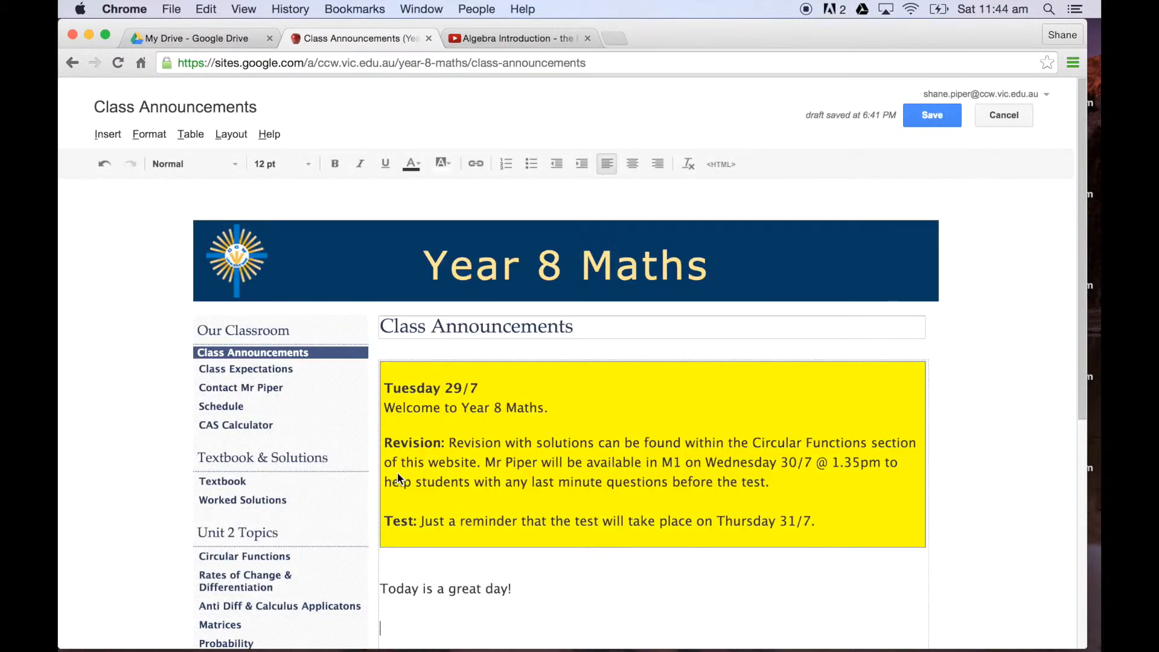
scroll(513, 475, down, 6)
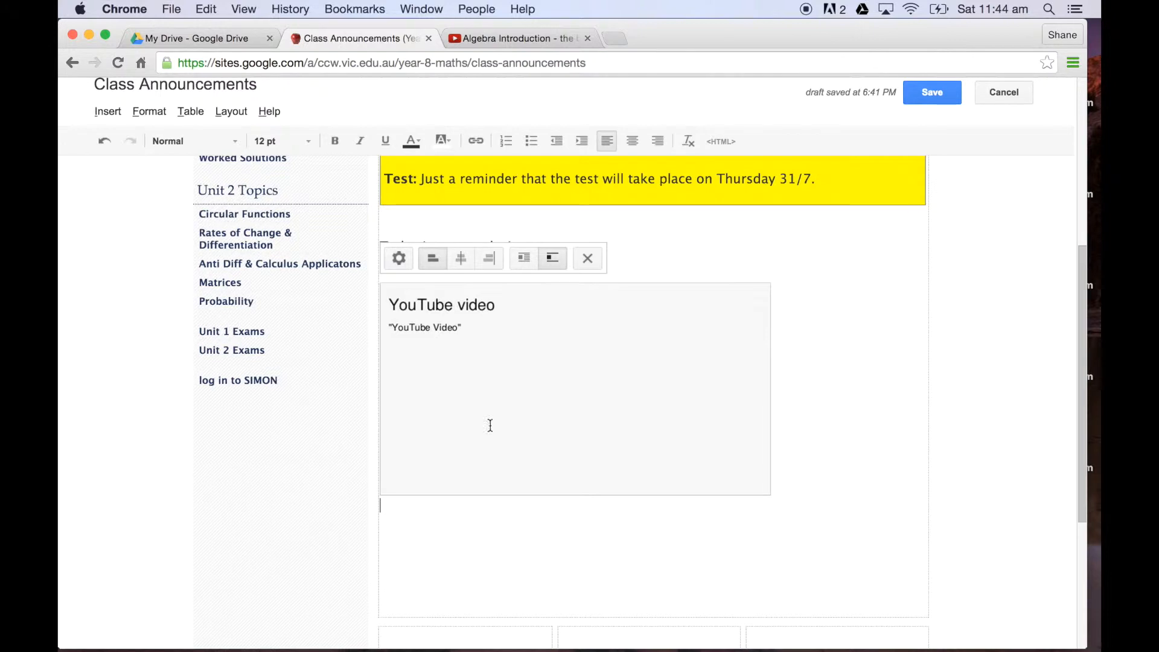
click(462, 267)
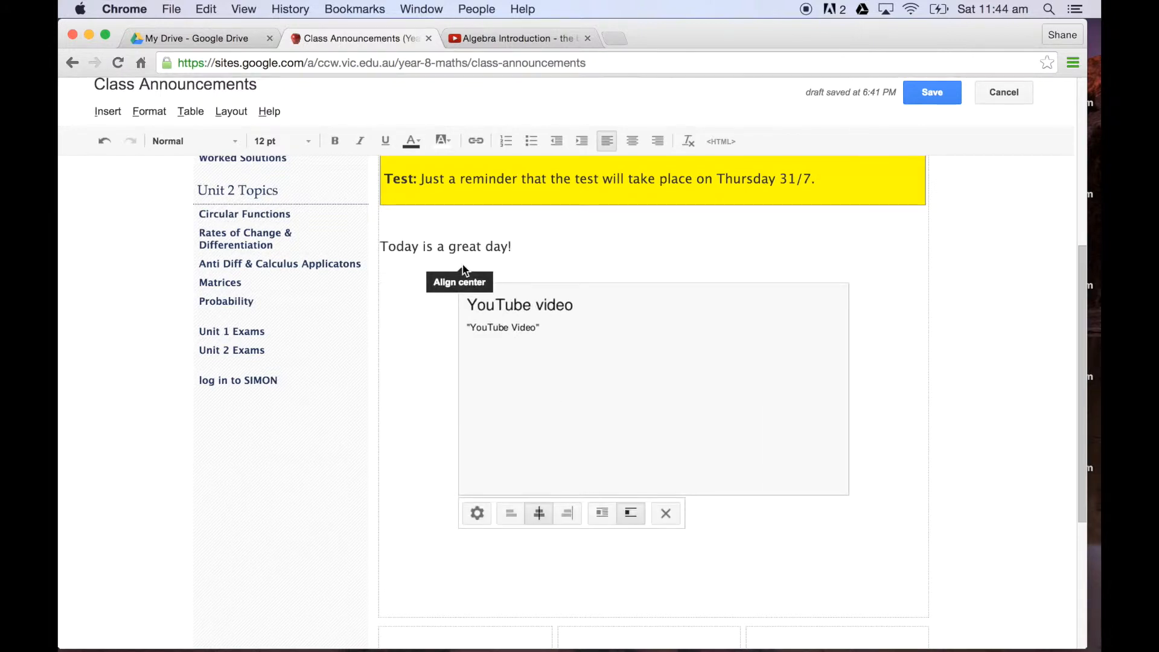
scroll(465, 271, up, 10)
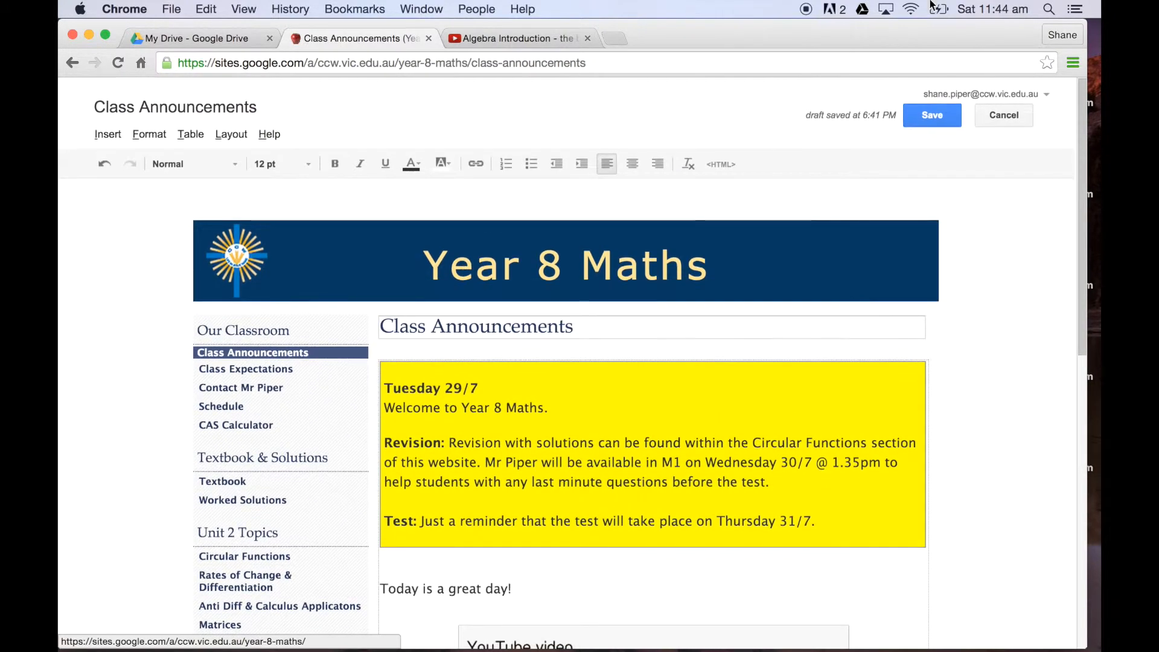
click(931, 116)
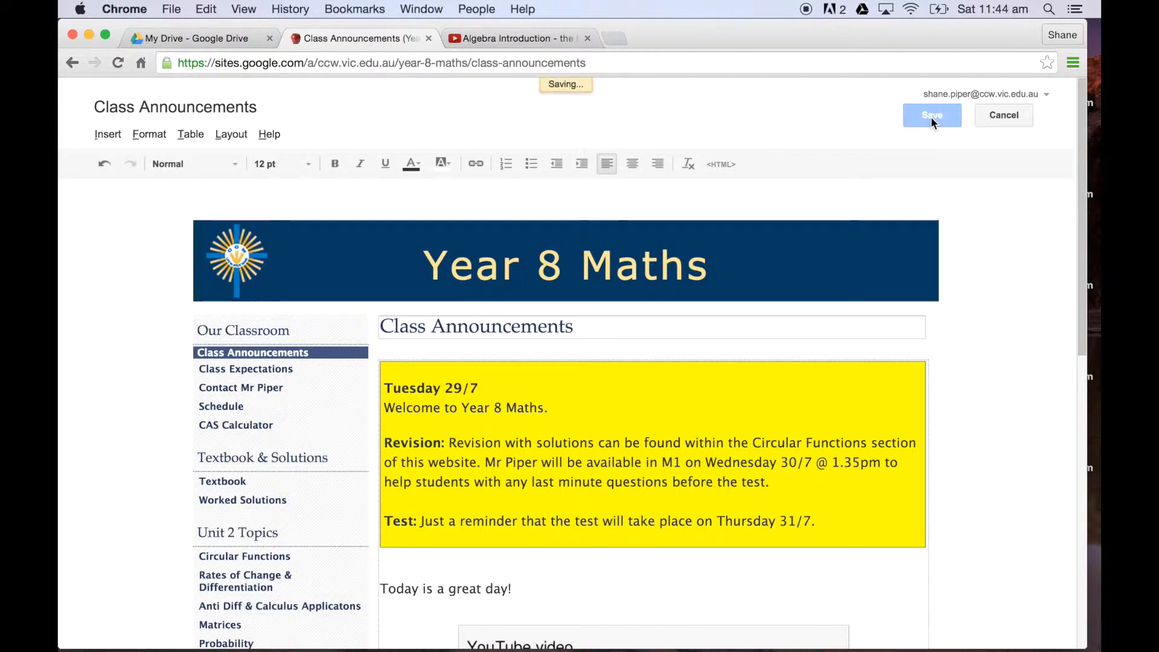
Step: Look over the saved Class Announcements page, including the announcement text and the embedded algebra video
scroll(990, 359, down, 4)
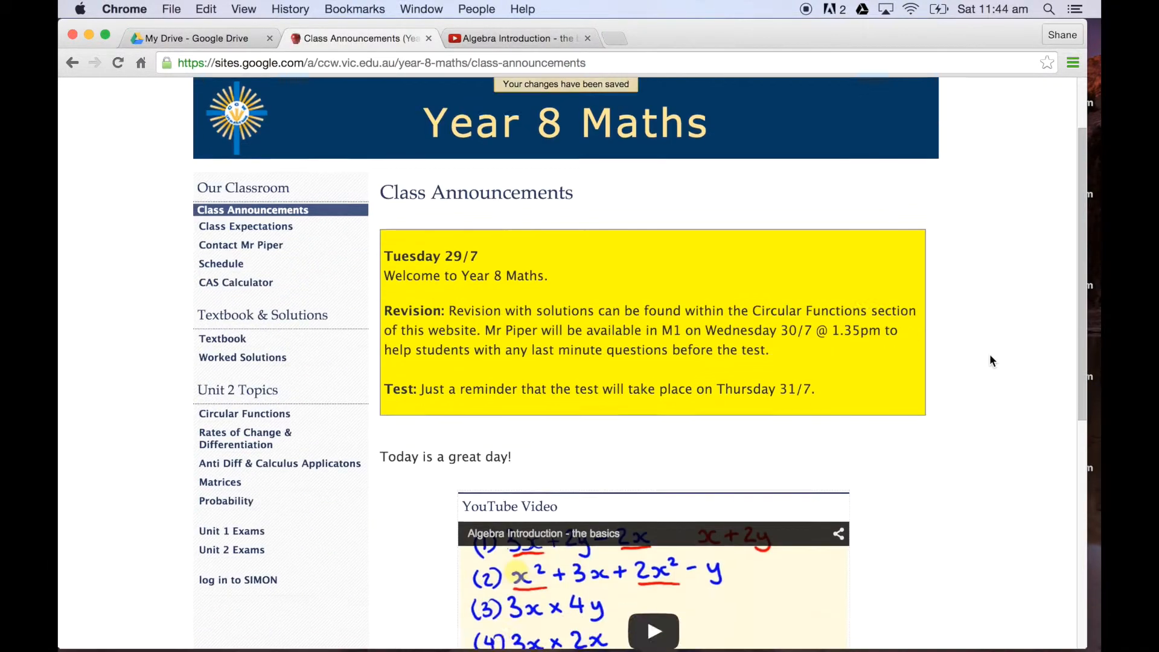
scroll(990, 361, down, 1)
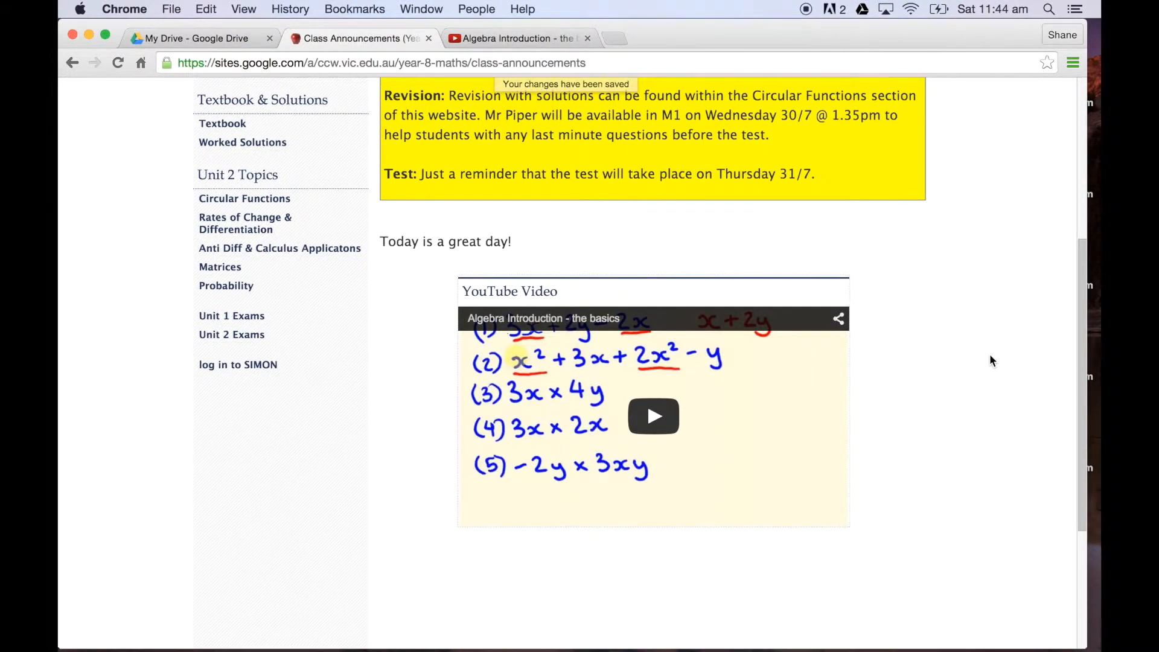
scroll(990, 356, up, 5)
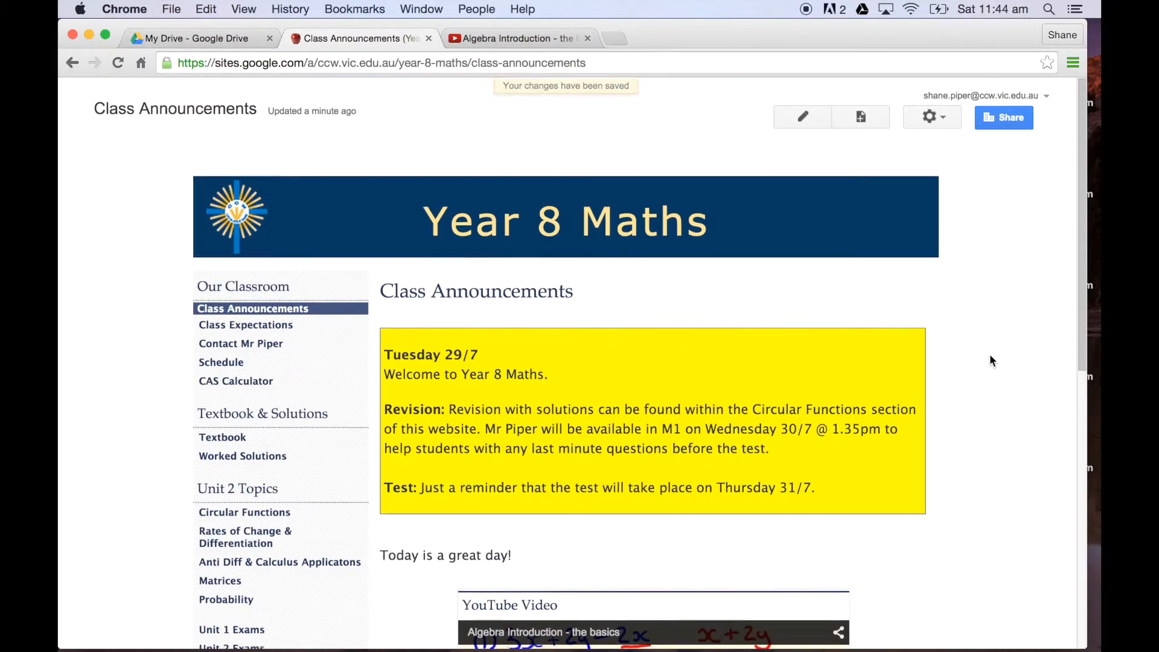
scroll(990, 360, down, 2)
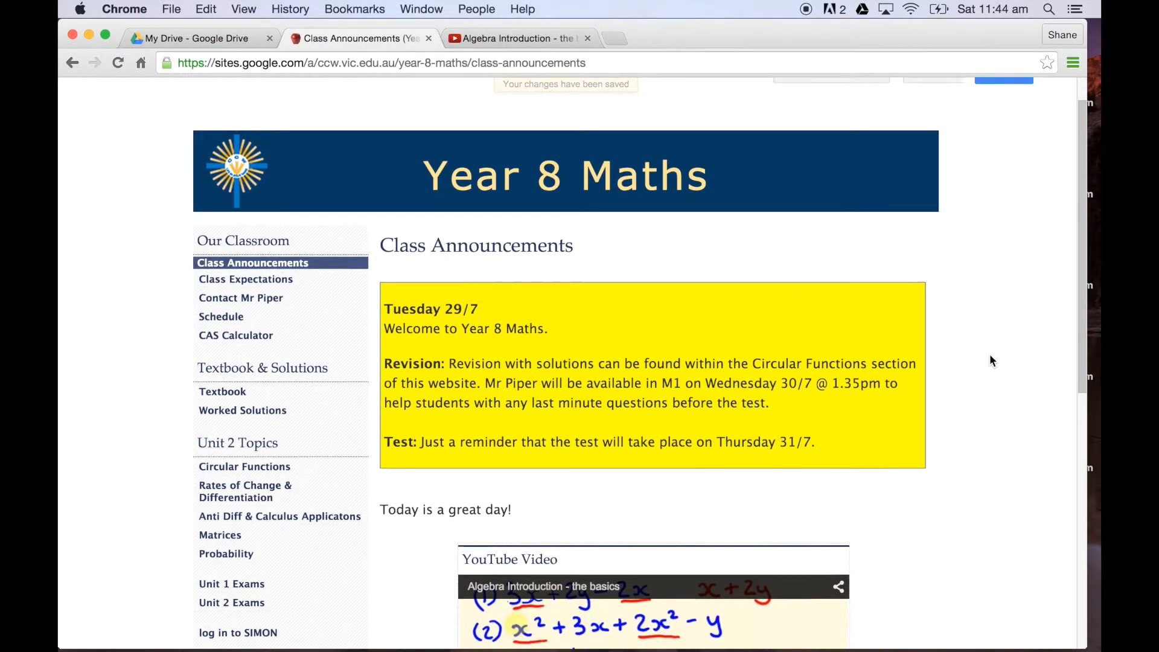
scroll(990, 361, up, 2)
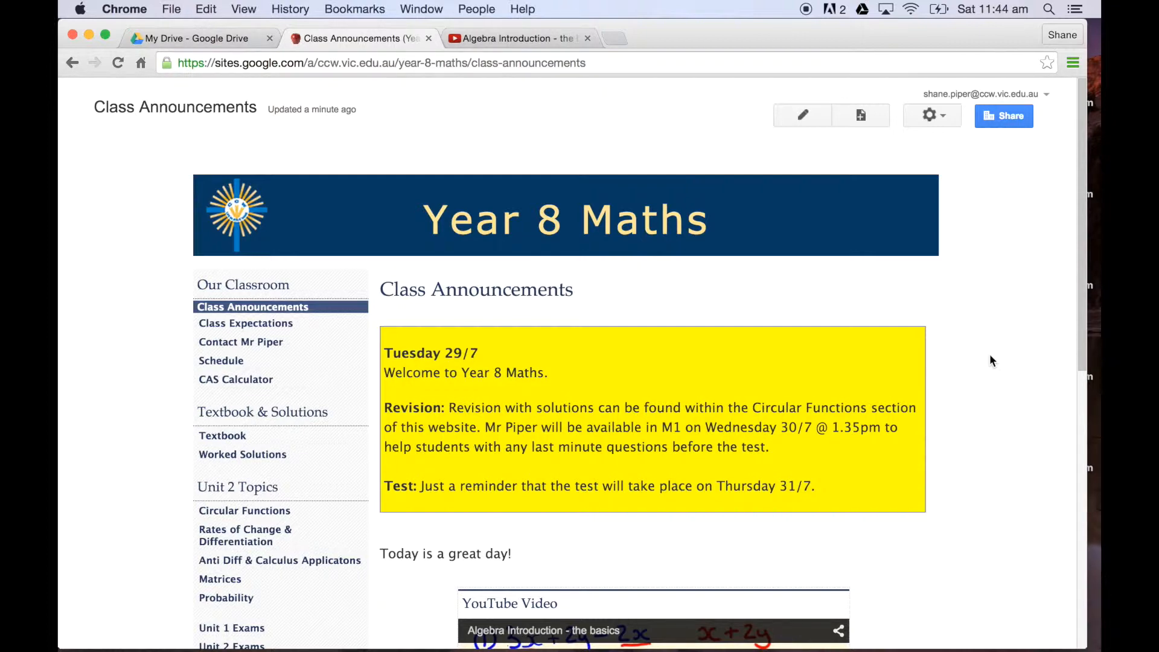
scroll(990, 361, down, 4)
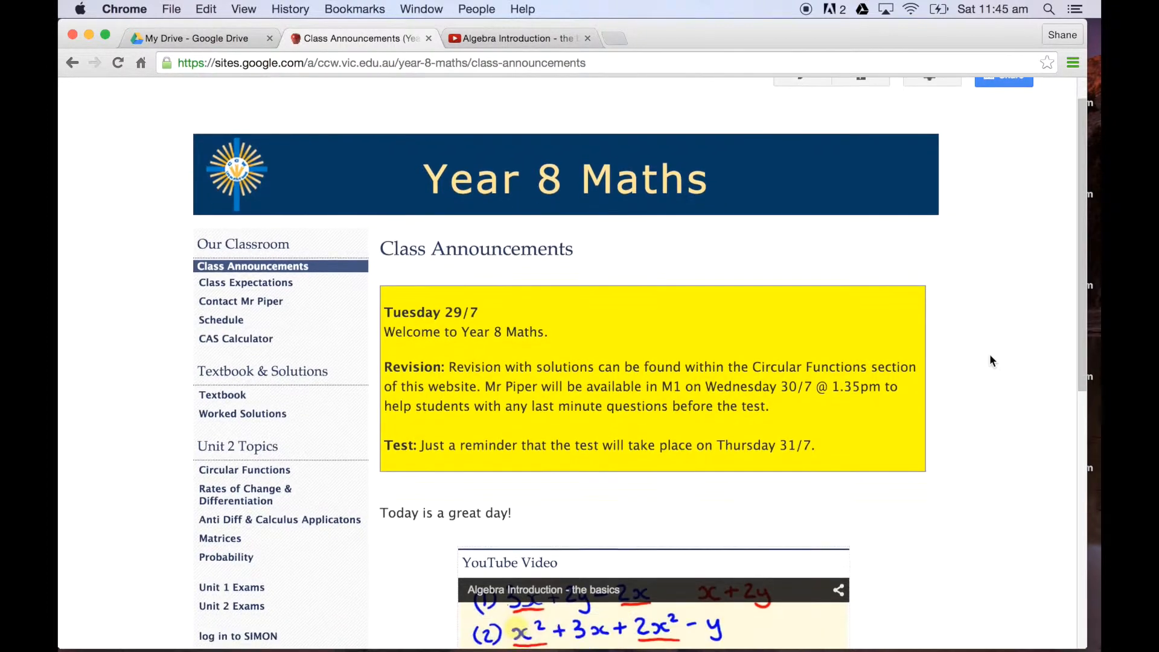
scroll(990, 361, up, 3)
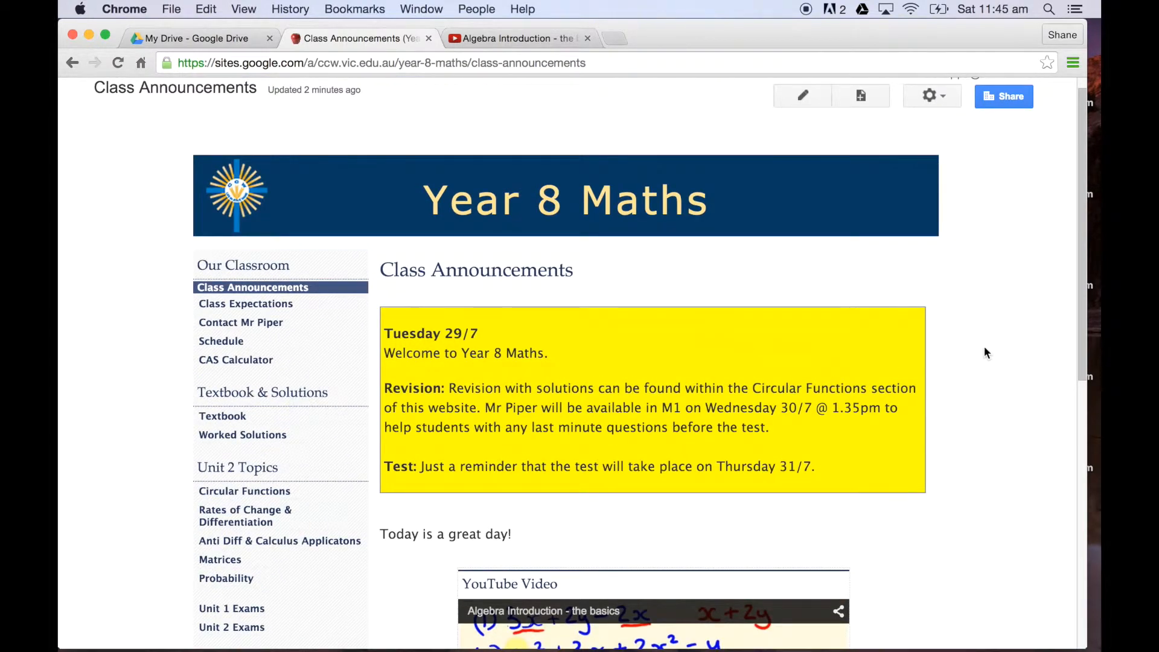
Step: Create a new page named "Tips and Trick" at the top level of the site, using the Web Page template
click(861, 100)
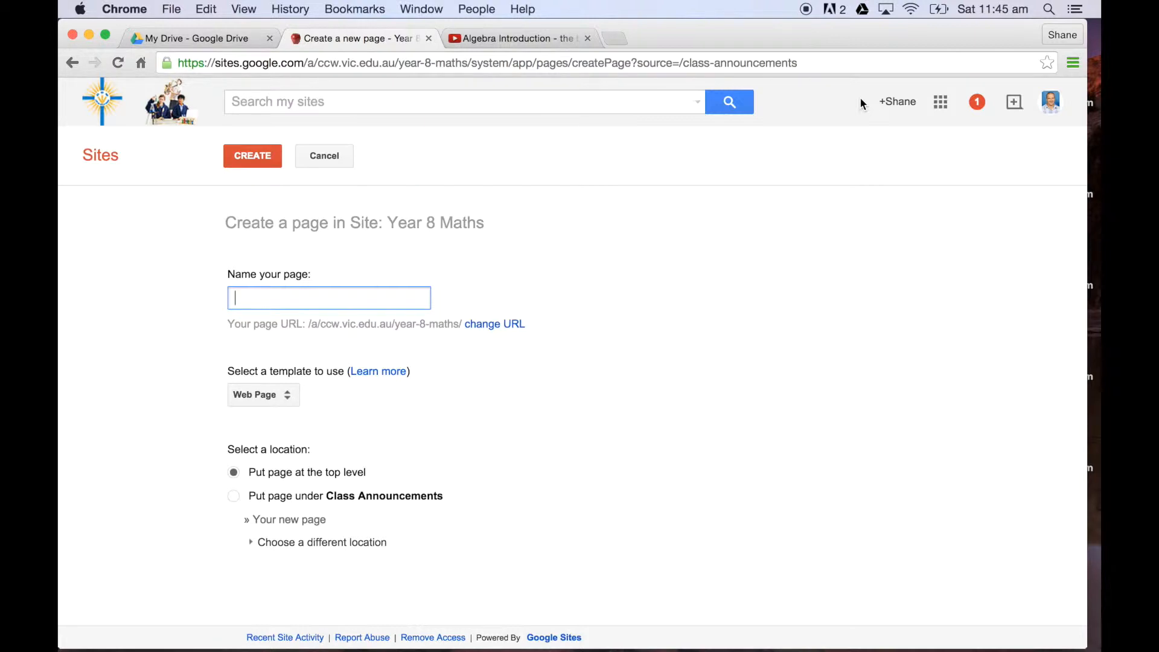
text(Tips and )
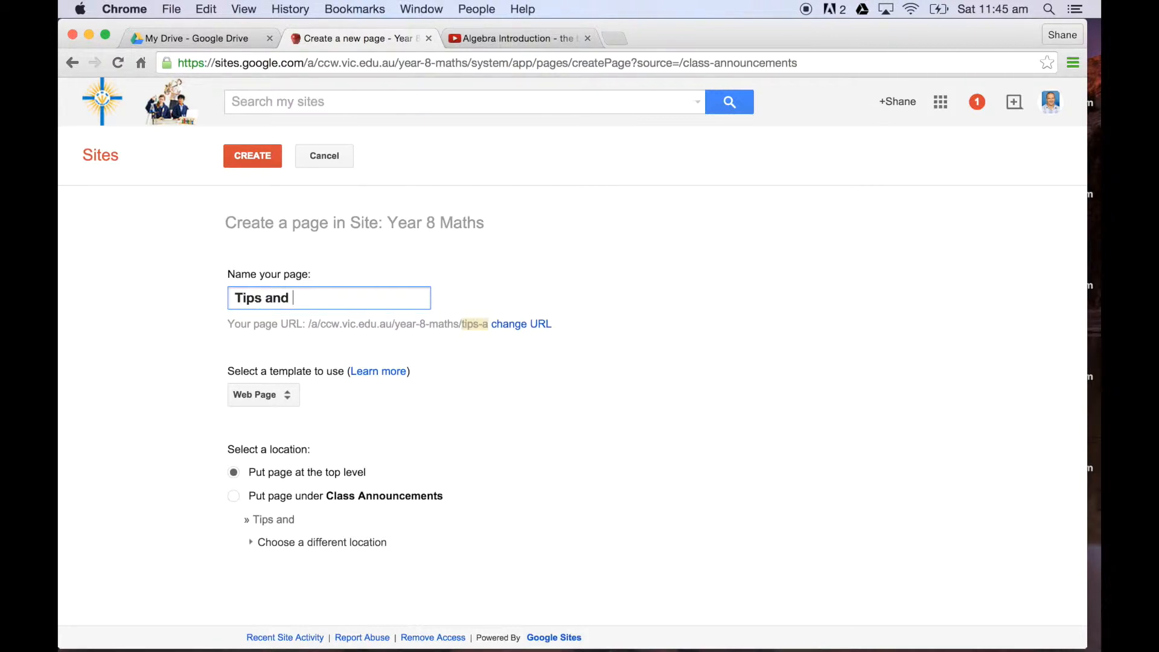
text(Trick)
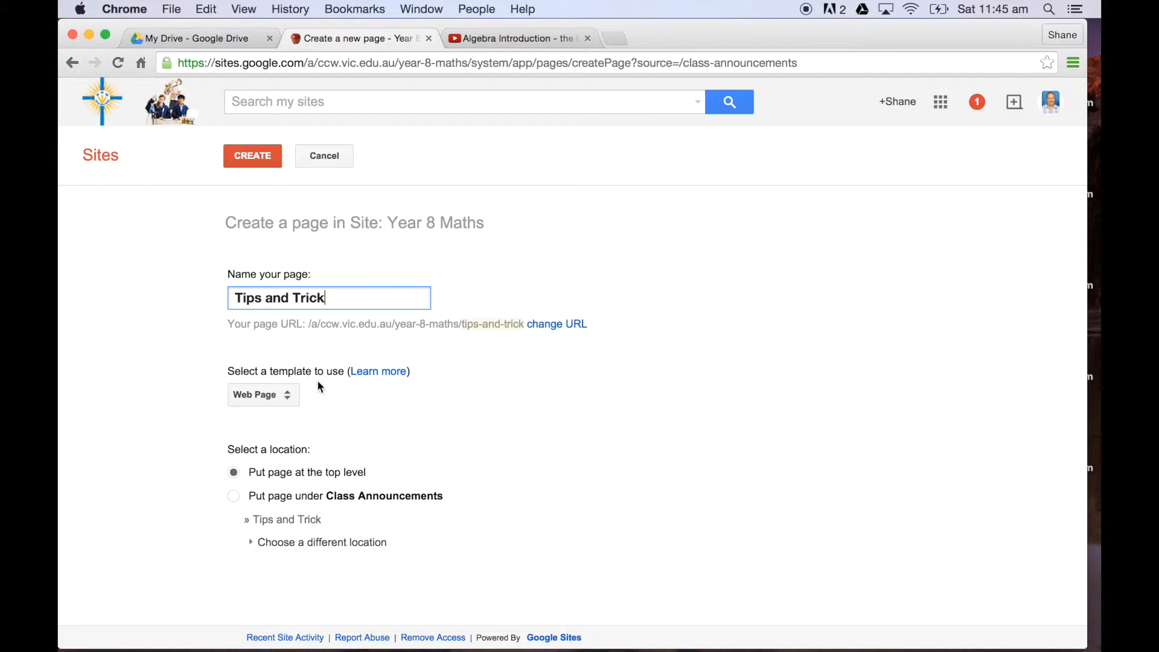
click(287, 399)
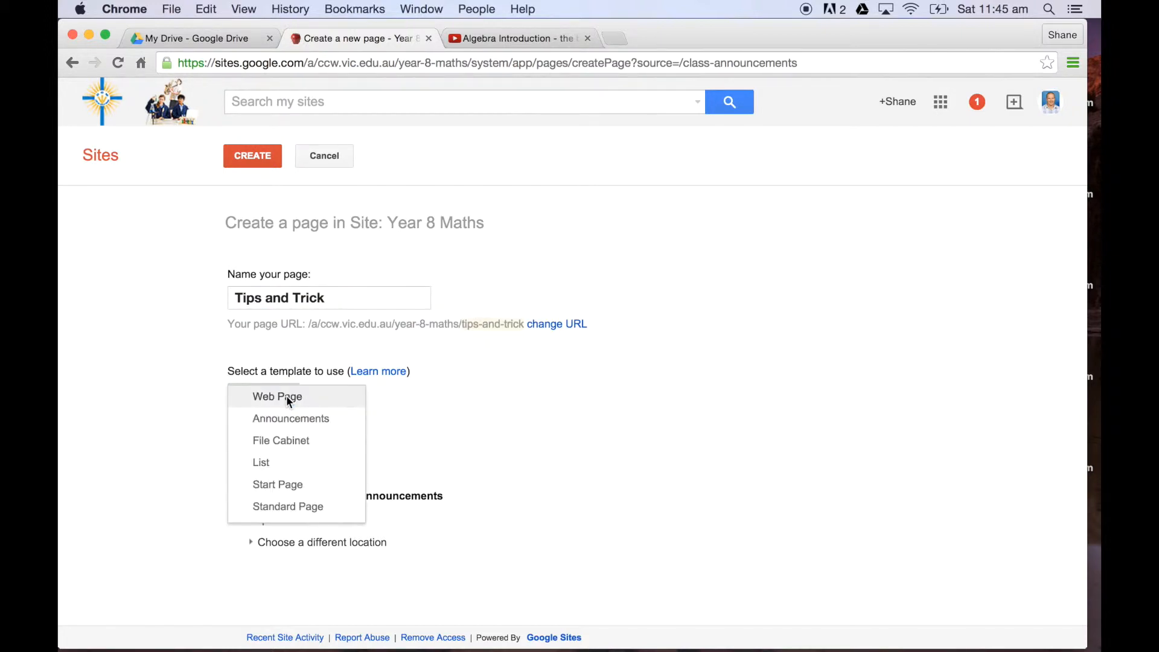
click(450, 401)
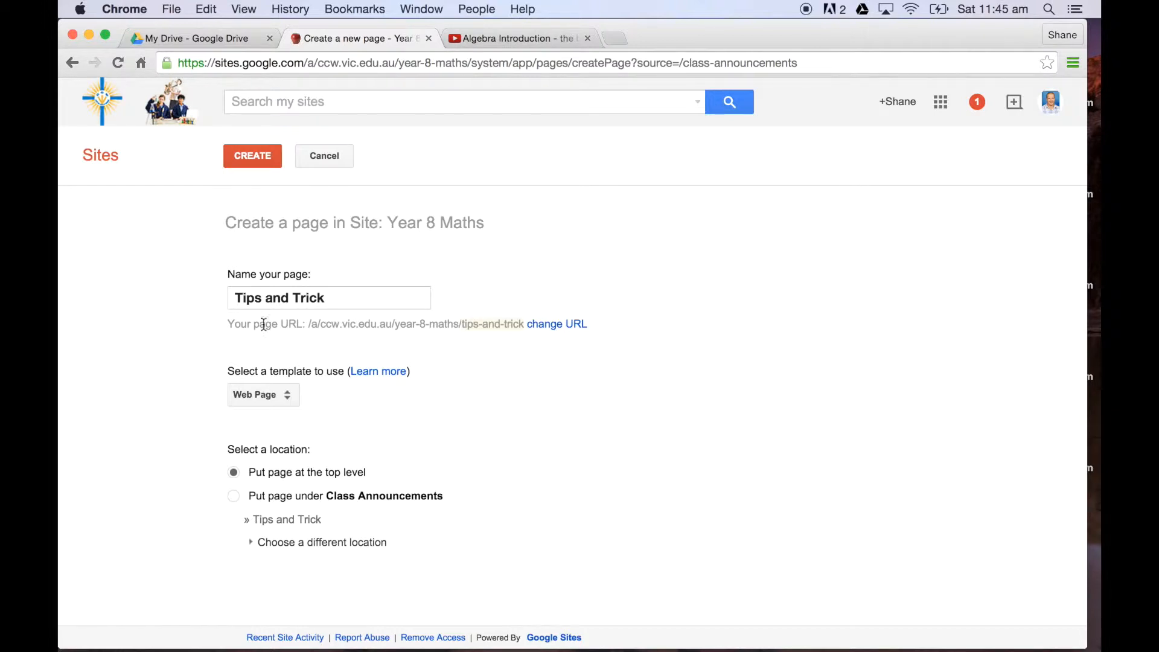
click(254, 157)
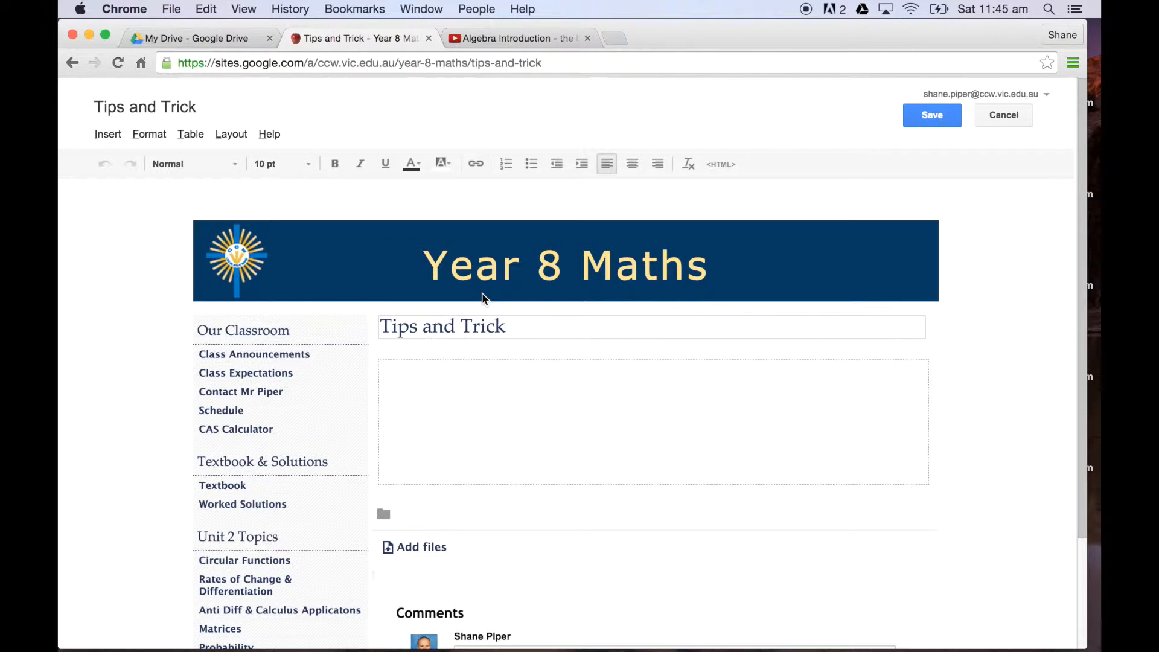
Step: Enter "Today we are going to show you some tricks!" as the Tips and Trick page's body text and save the page
text(Today)
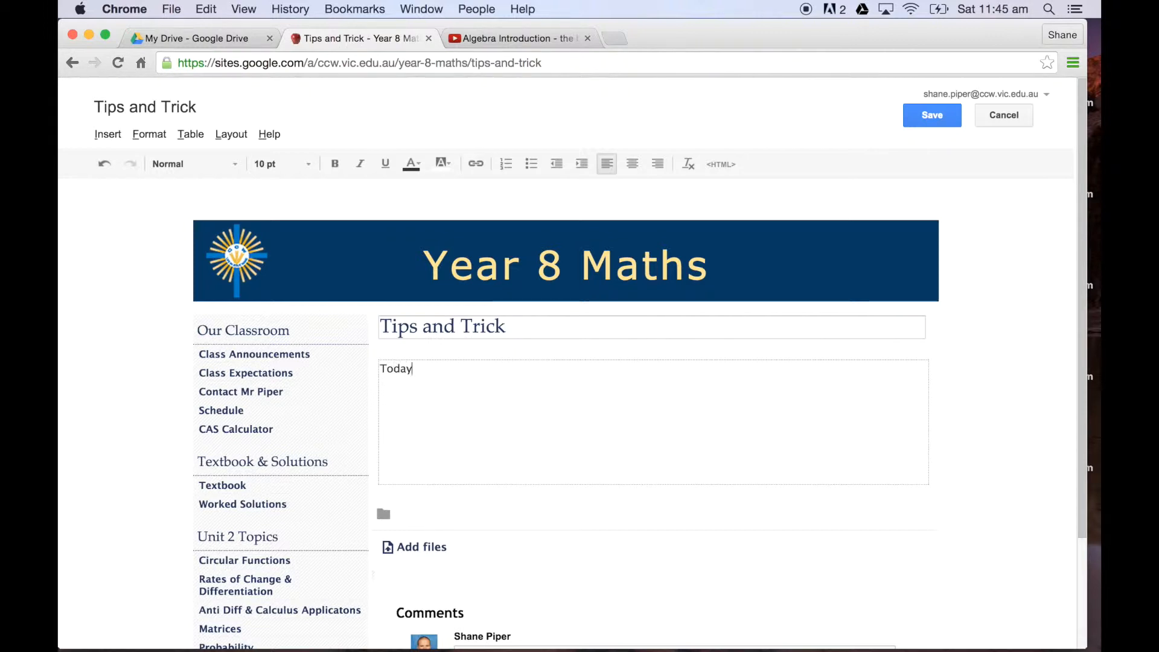
text( we are go)
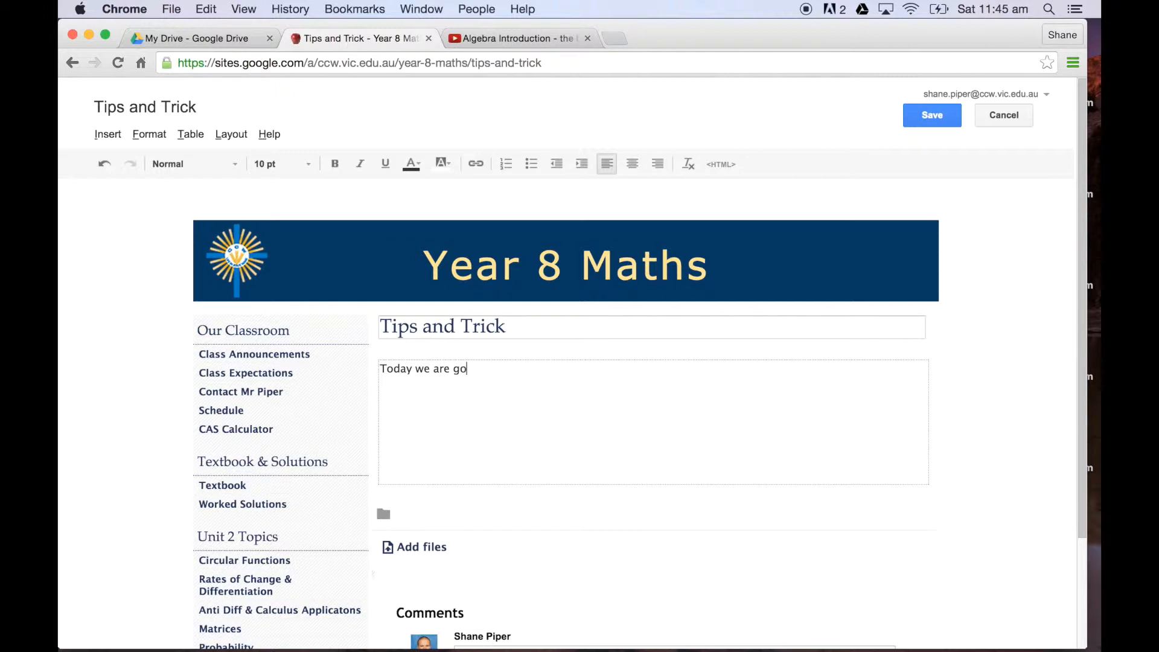
text(ing to show you some trick)
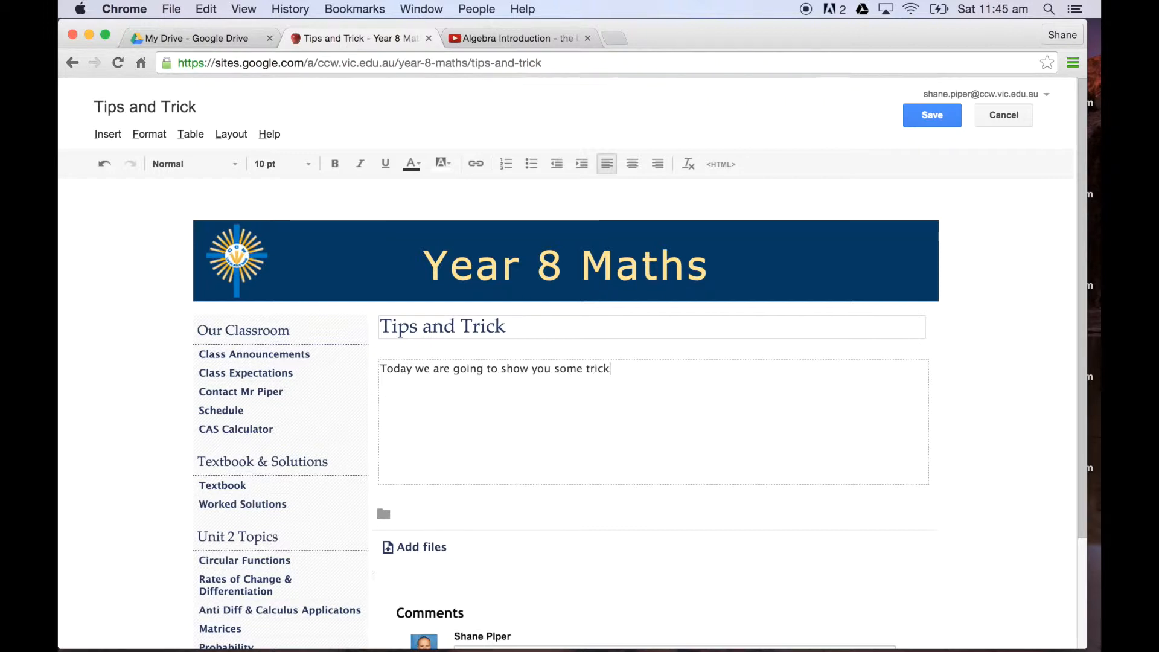
text(s!)
key(Return)
key(Return)
click(934, 115)
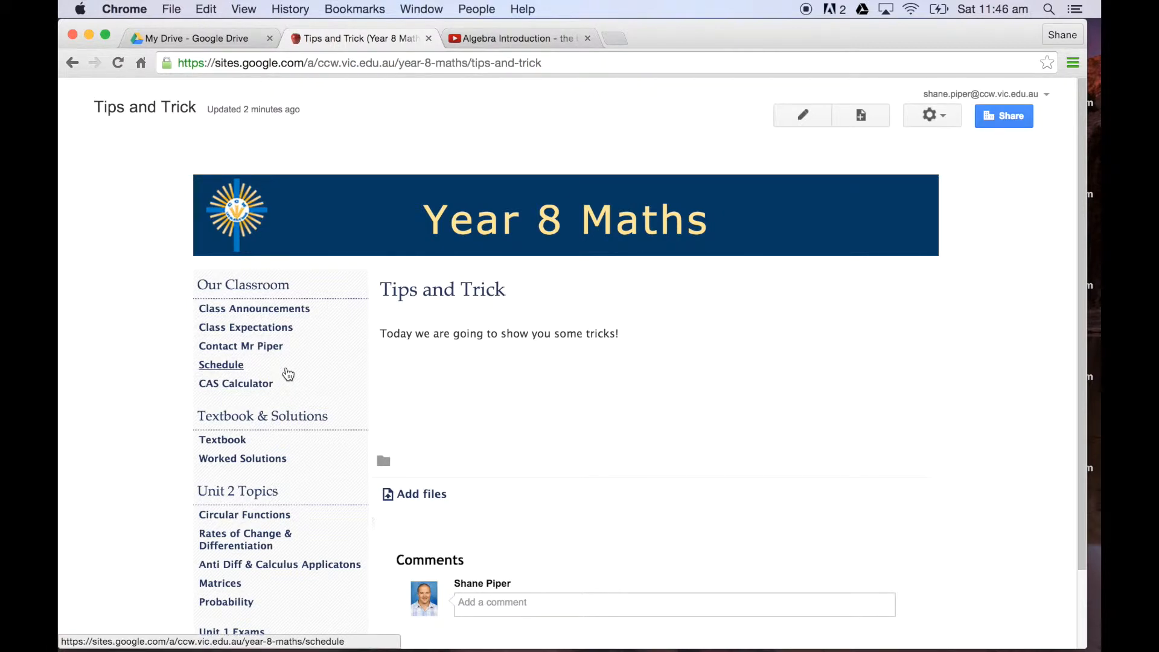
Step: Switch to editing the site layout and open the configuration of the Our Classroom sidebar navigation
click(947, 108)
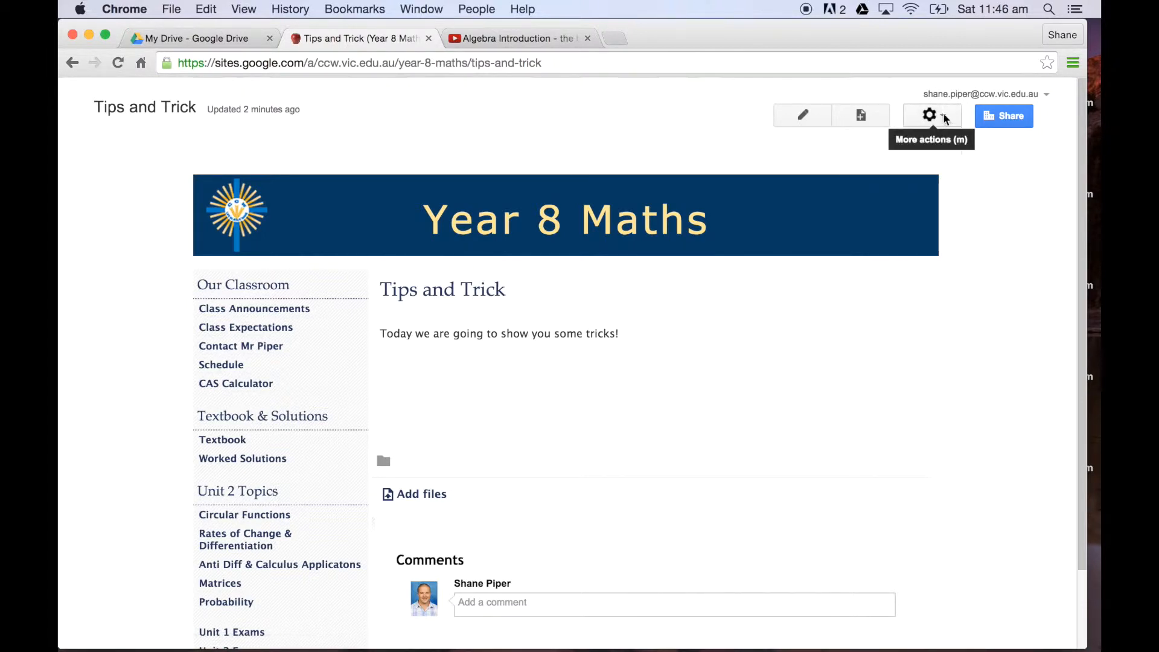
click(945, 118)
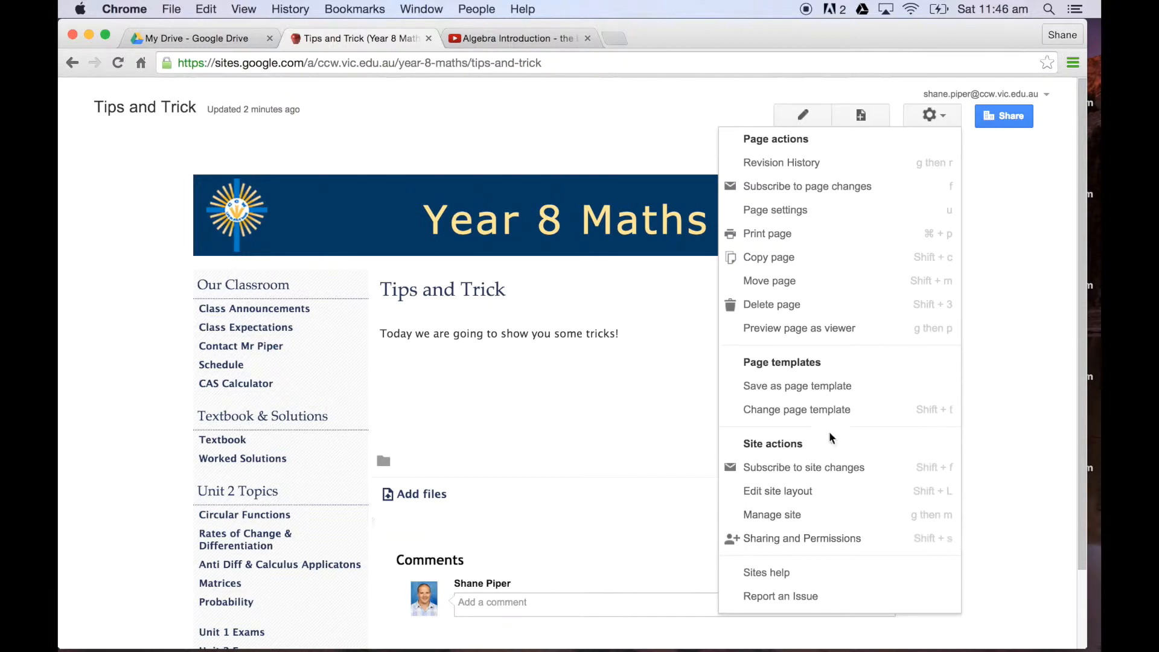
click(802, 496)
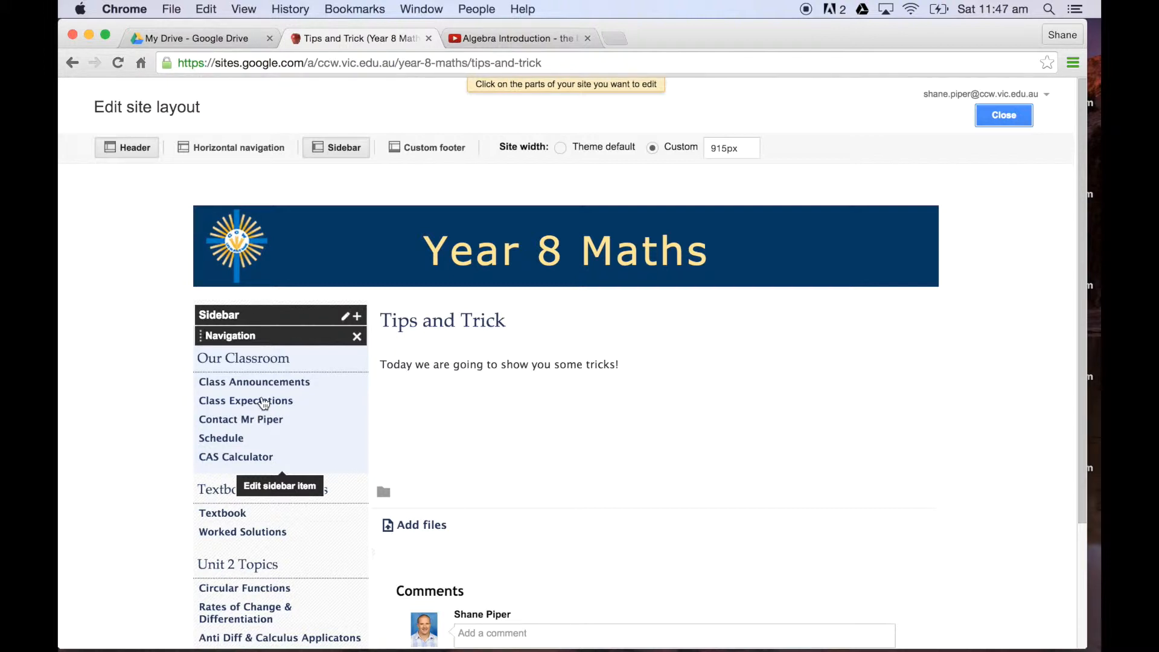
click(264, 404)
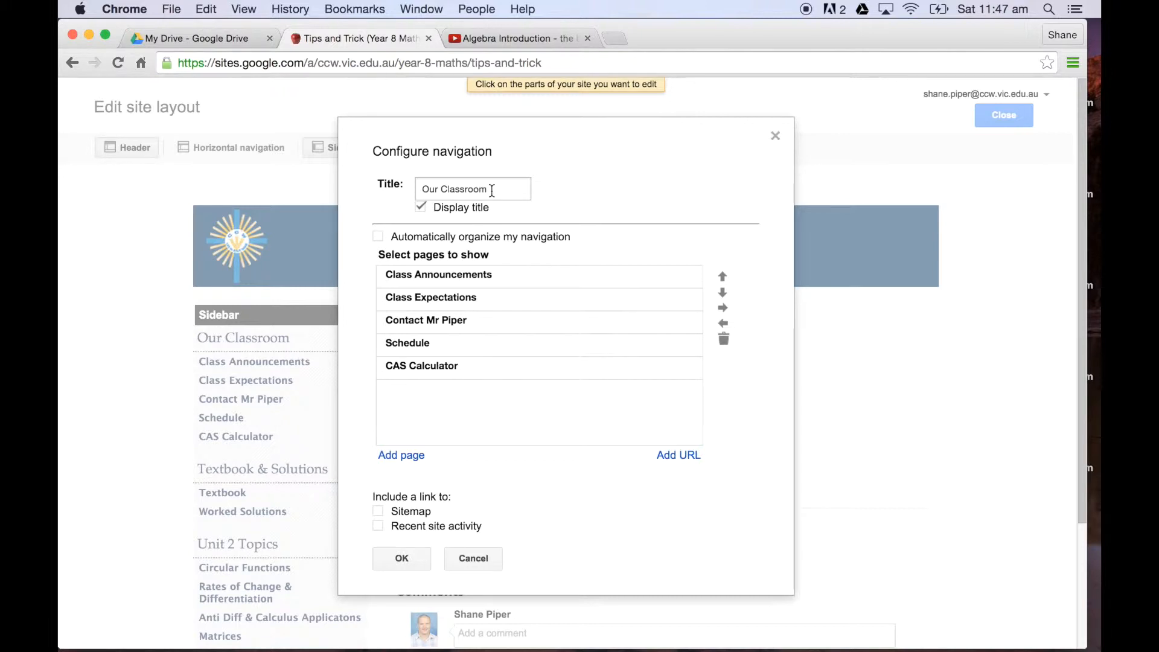
click(479, 278)
click(465, 298)
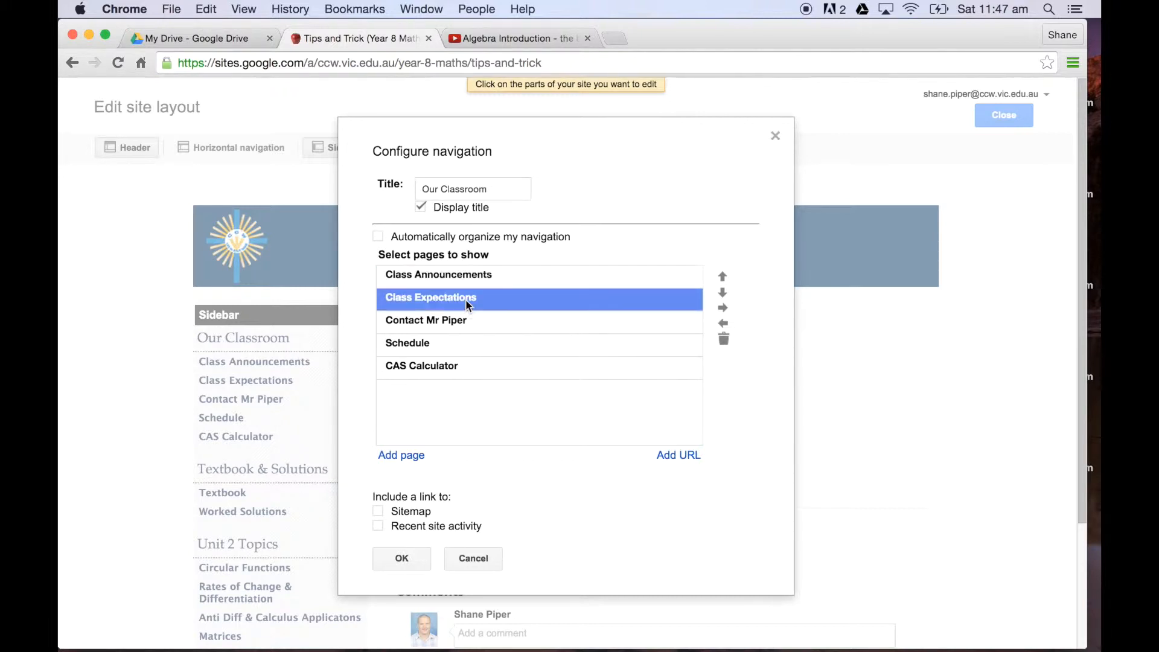
click(462, 321)
click(451, 344)
click(452, 366)
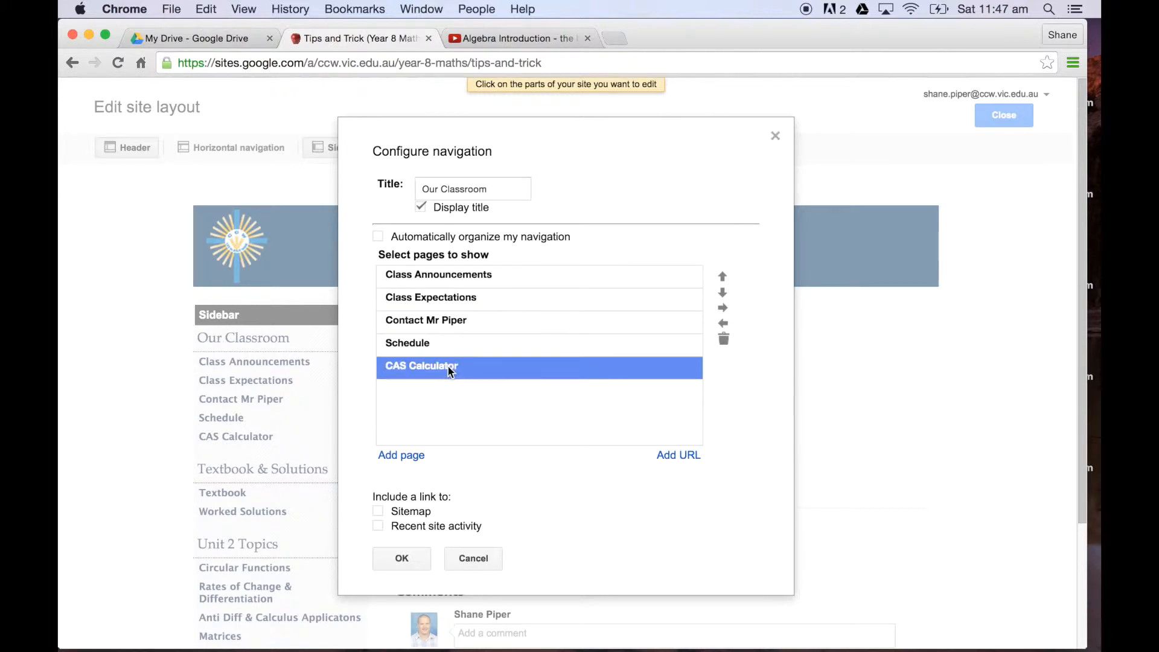
click(447, 343)
click(451, 303)
Step: Add the Tips and Trick page to the Our Classroom navigation's page list, directly below Class Announcements
click(454, 277)
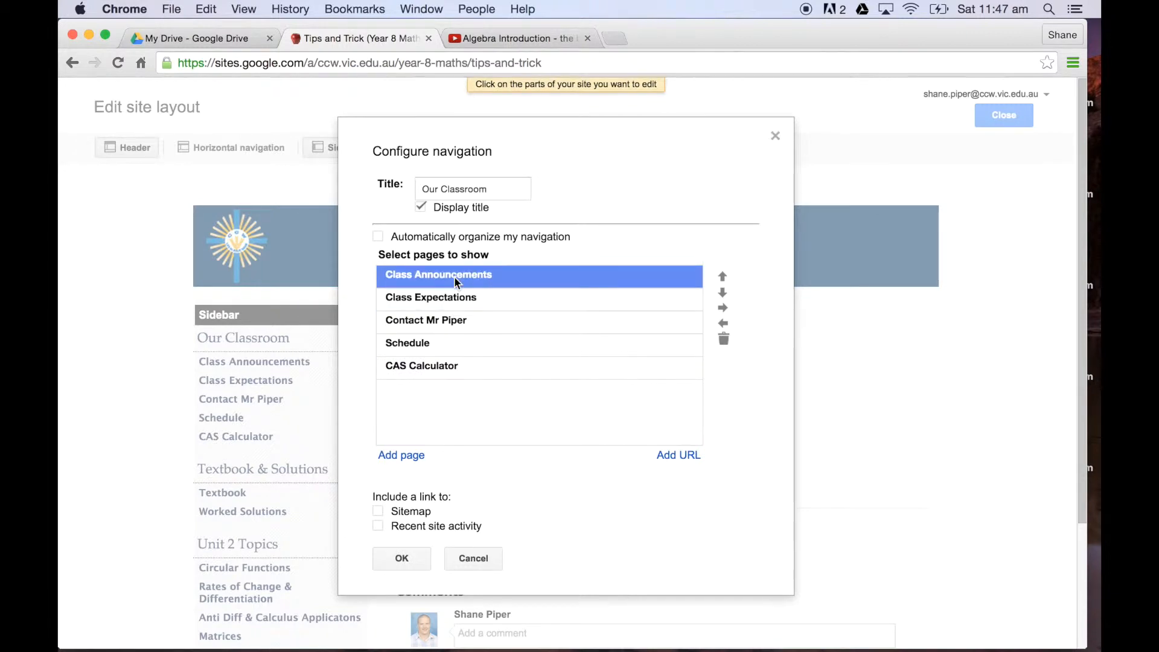
click(413, 458)
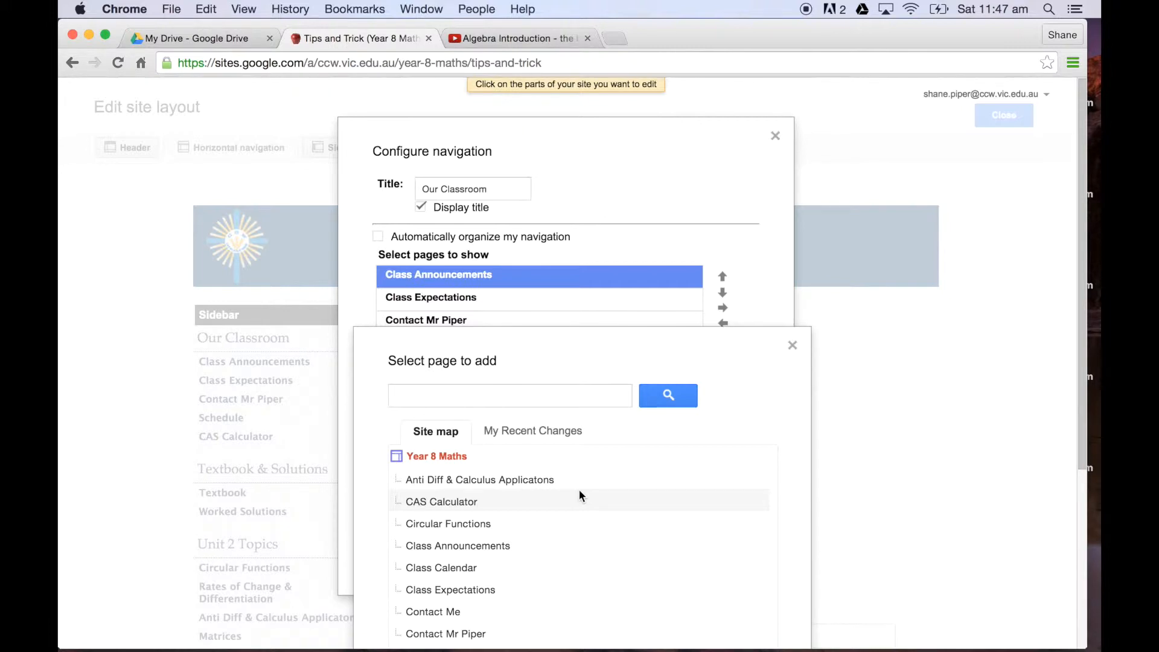
scroll(599, 509, down, 3)
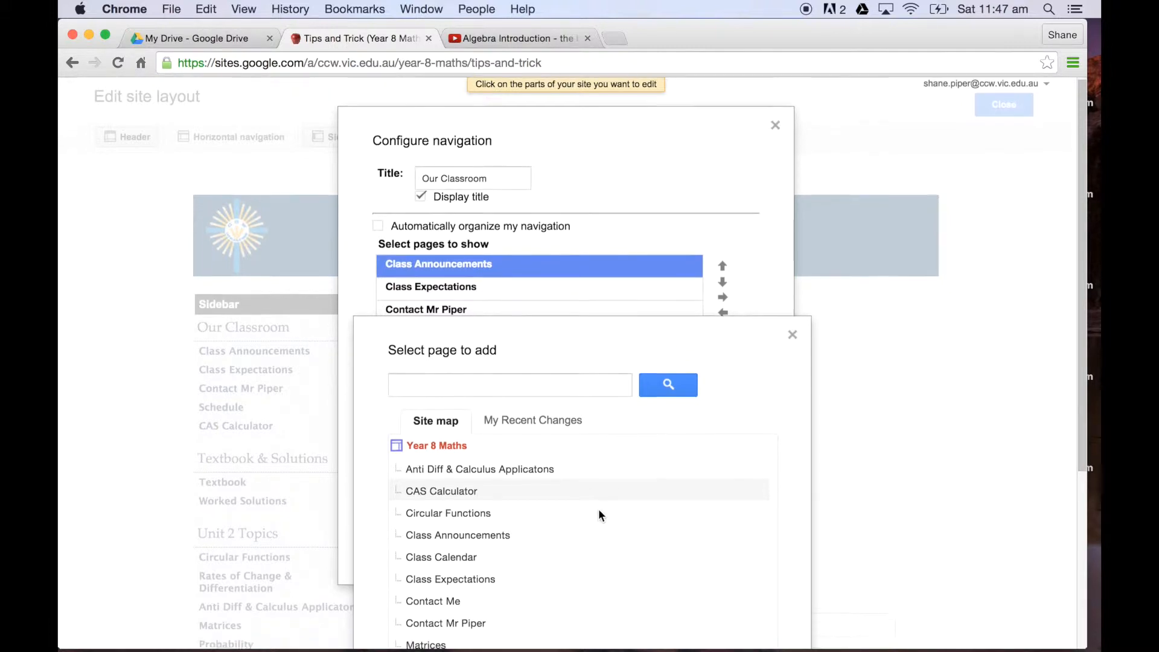
scroll(599, 516, down, 5)
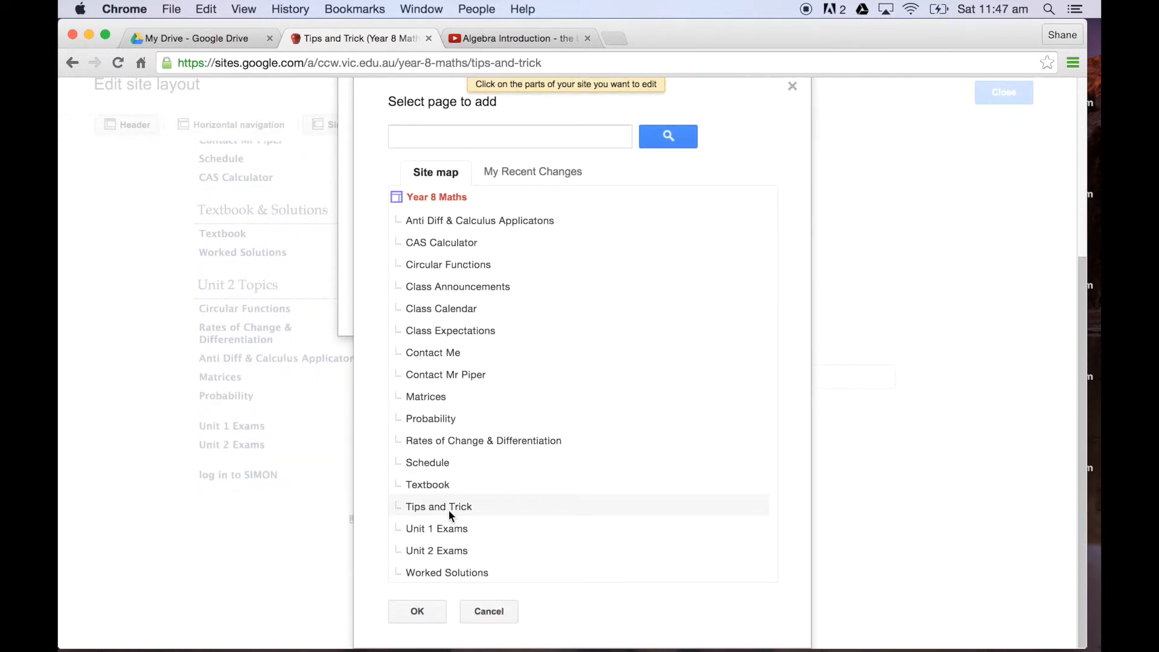
click(448, 510)
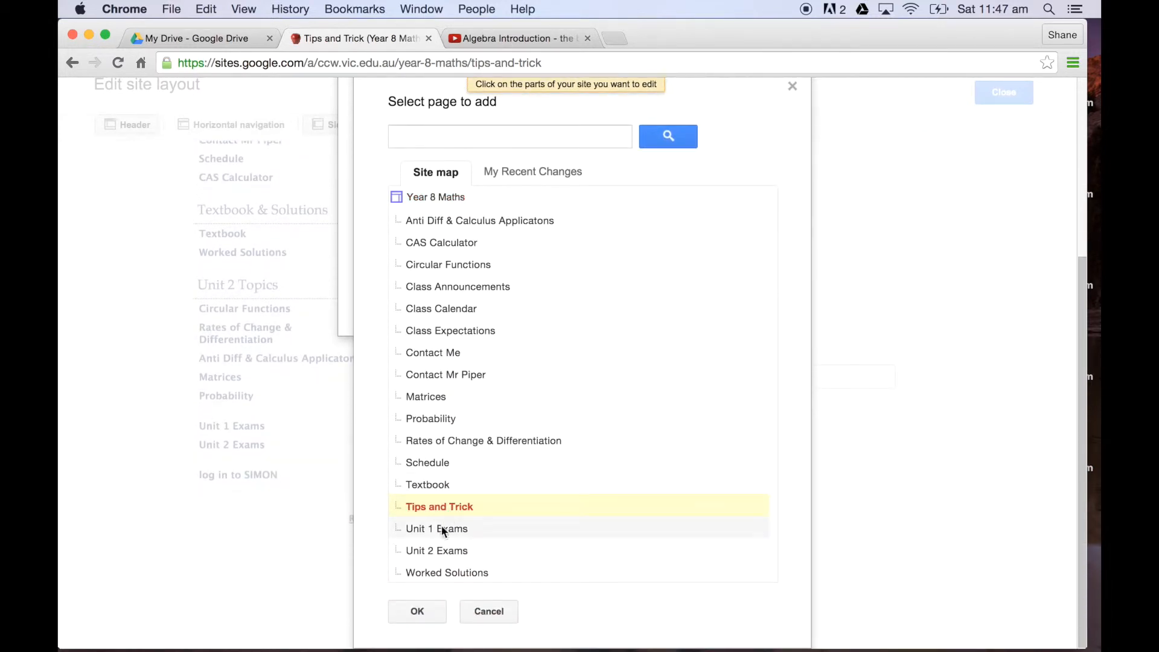
click(418, 611)
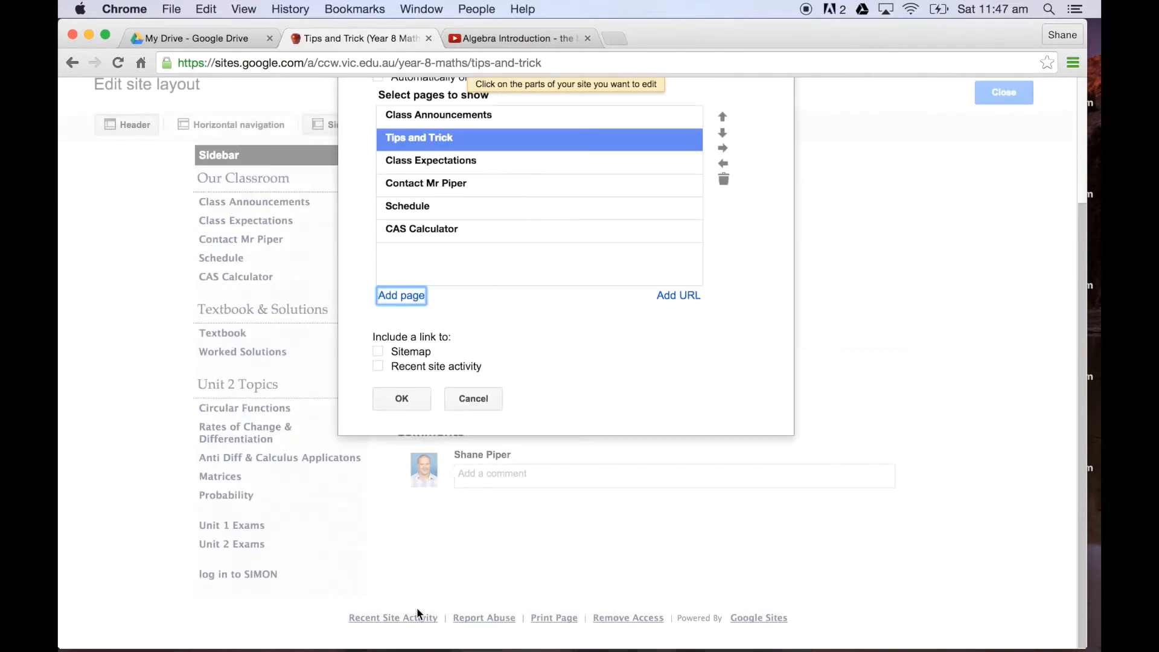
scroll(527, 411, up, 2)
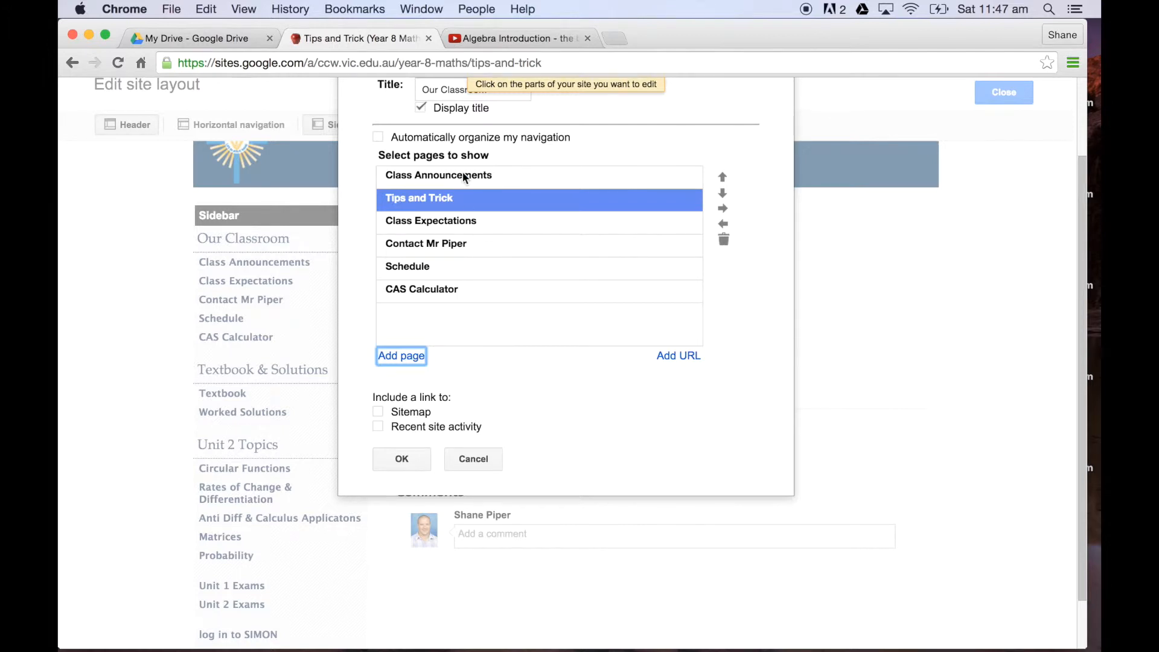
Step: Move Tips and Trick directly below Schedule in the Our Classroom navigation, save the order, and close the site layout editor
scroll(454, 338, up, 2)
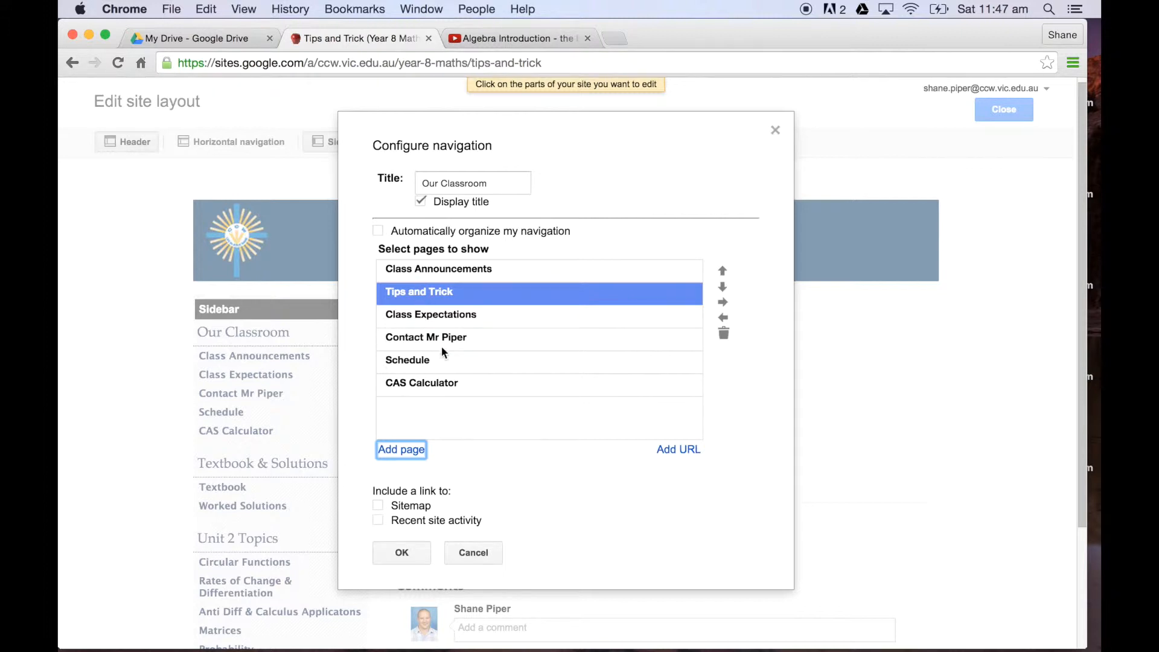
click(722, 270)
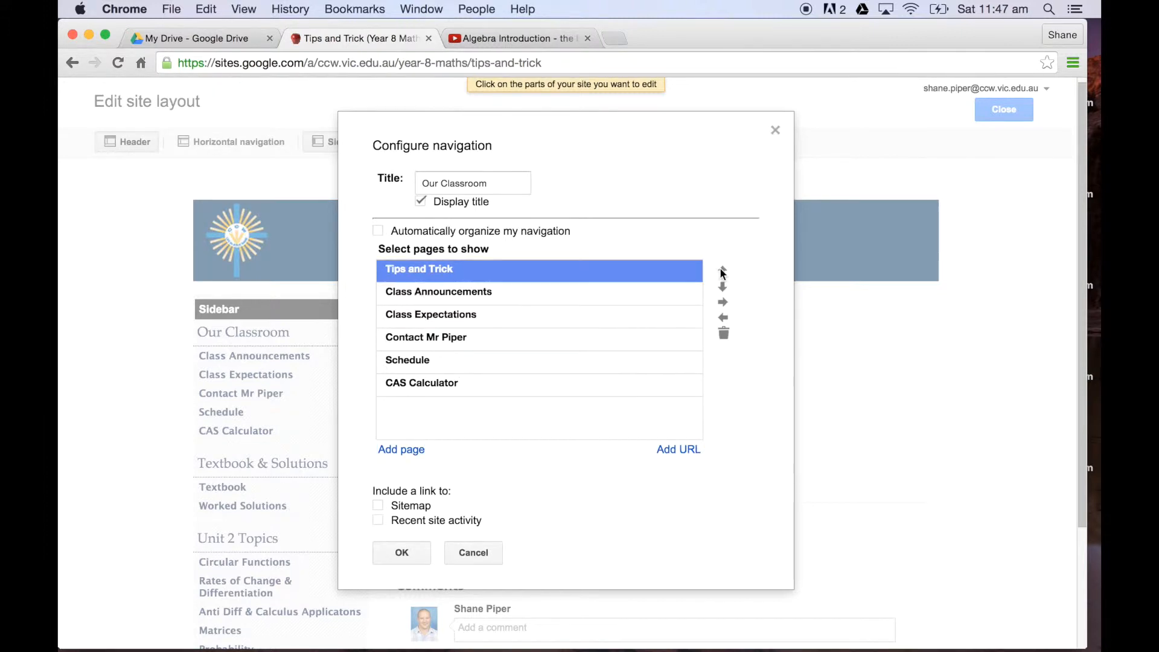
click(722, 288)
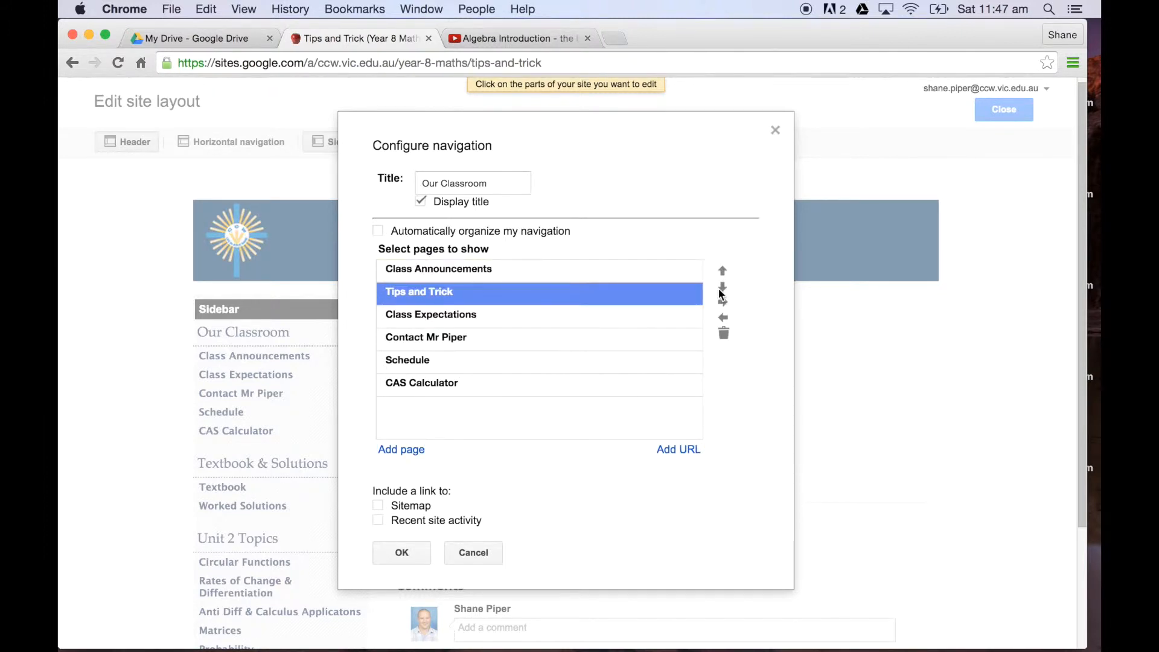
click(719, 288)
click(720, 288)
click(720, 288)
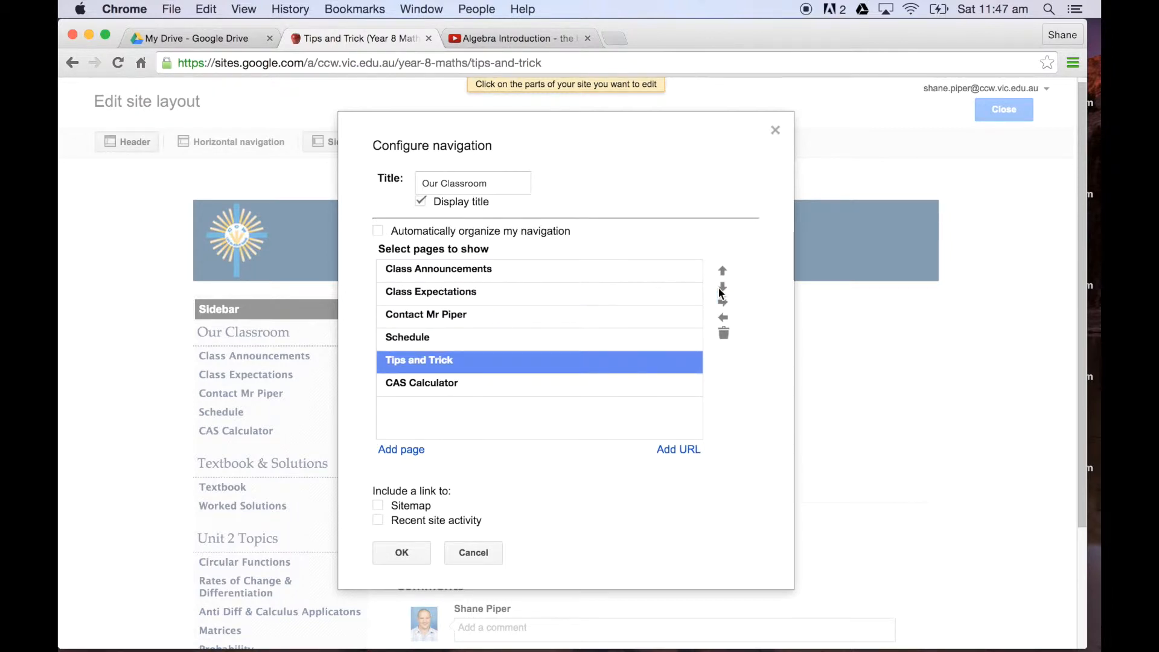
click(402, 553)
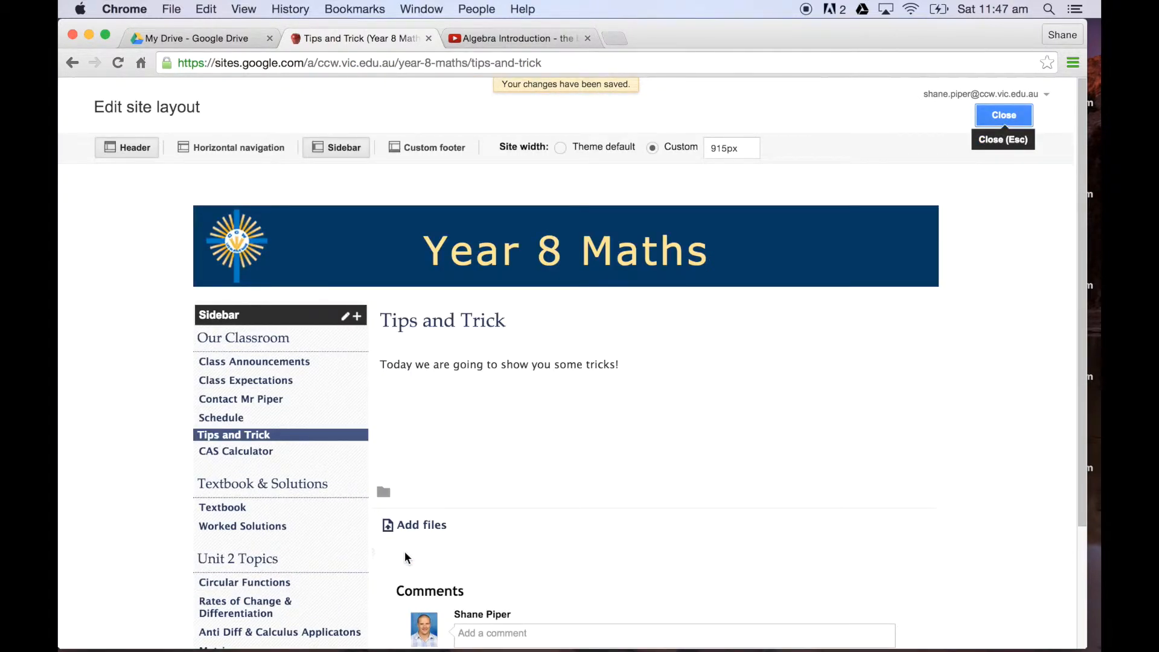
scroll(830, 334, down, 3)
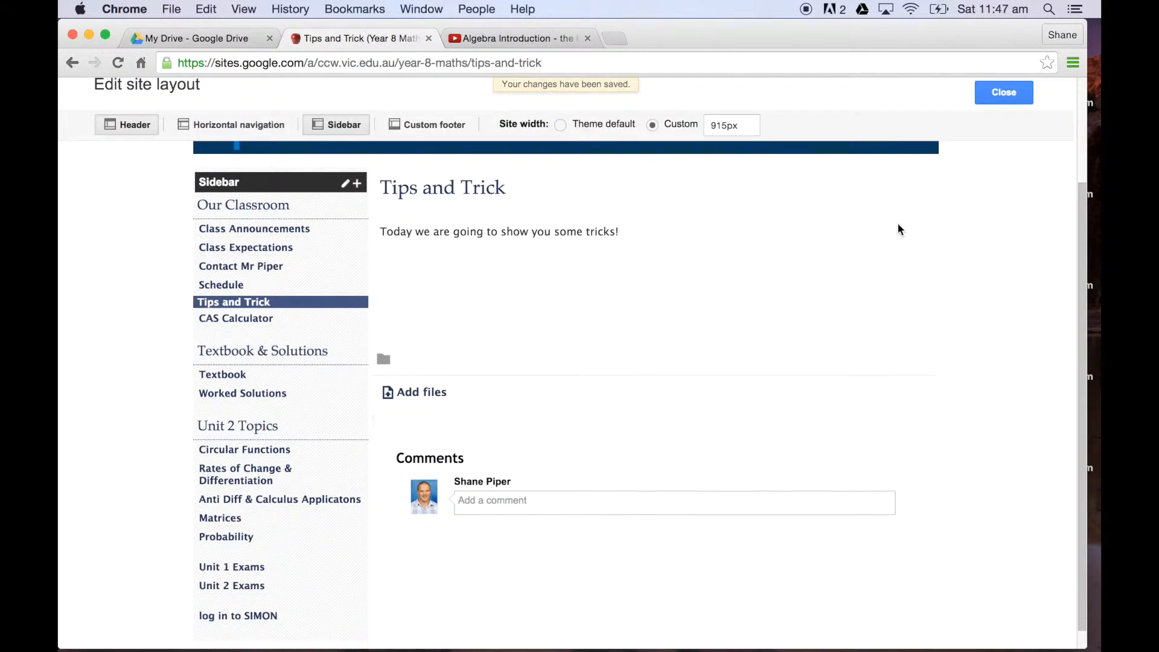
scroll(898, 229, up, 2)
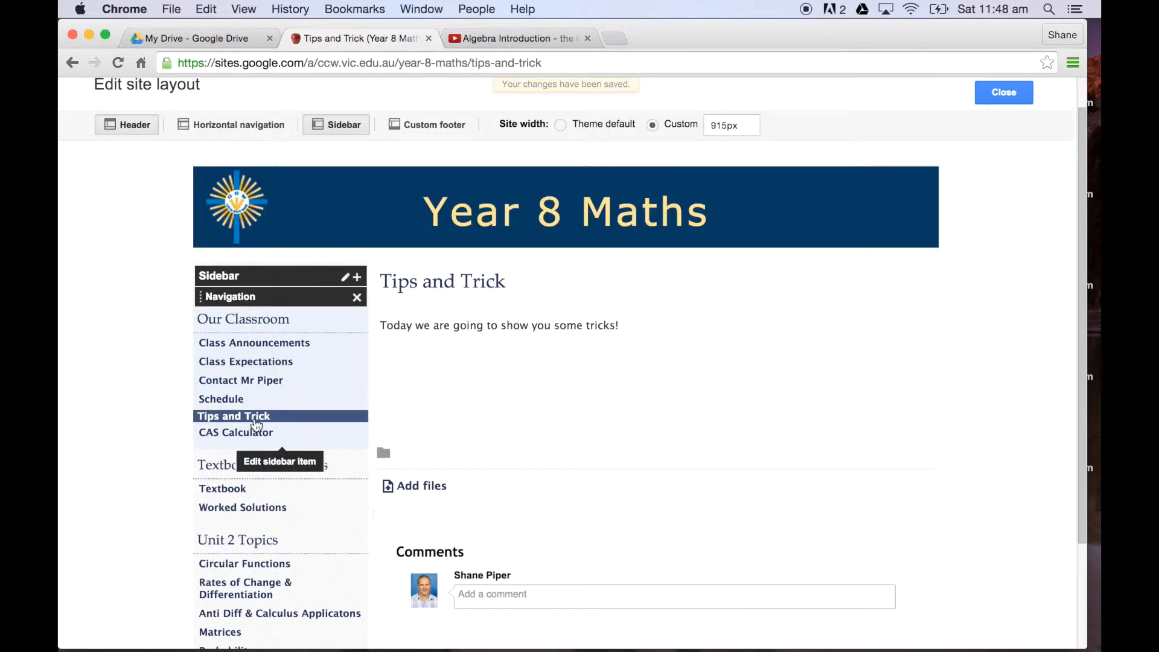
click(1006, 94)
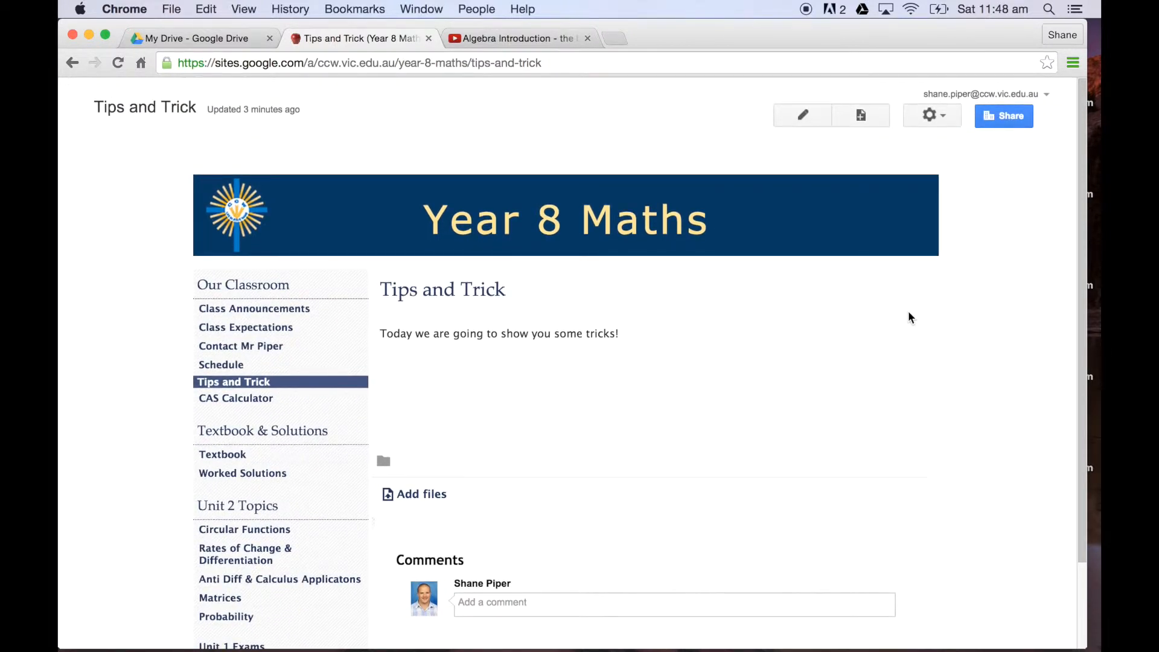
Step: Check the Our Classroom sidebar links by opening Class Announcements, Class Expectations, the teacher's contact page and Tips and Trick
scroll(908, 310, down, 3)
click(261, 235)
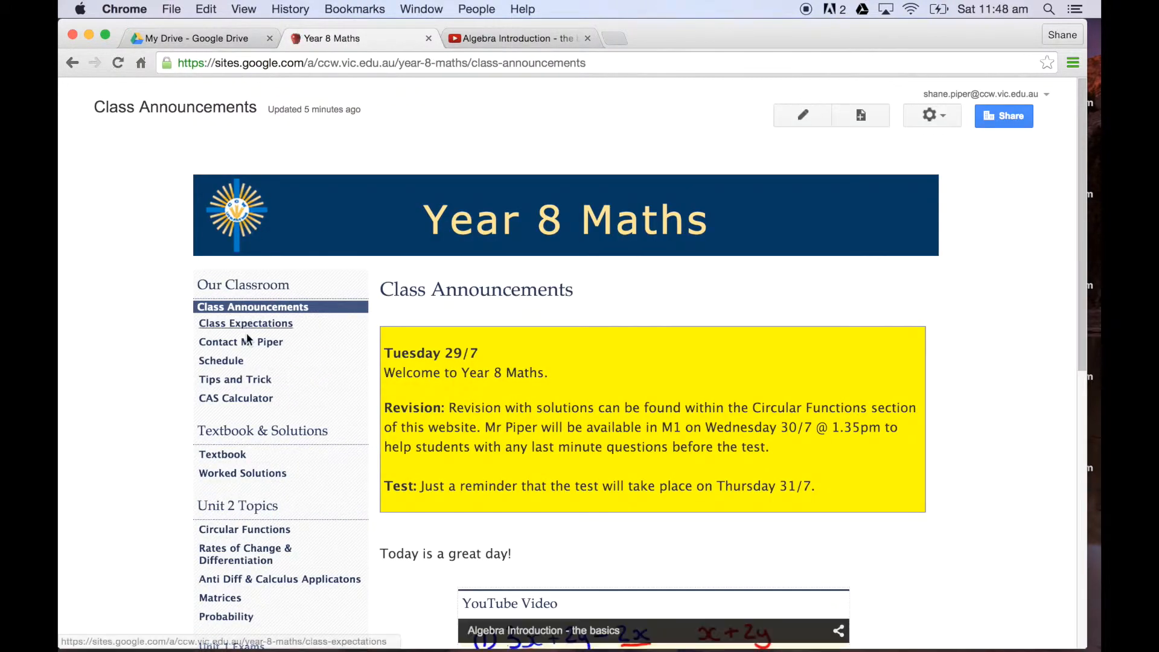
click(247, 325)
click(244, 342)
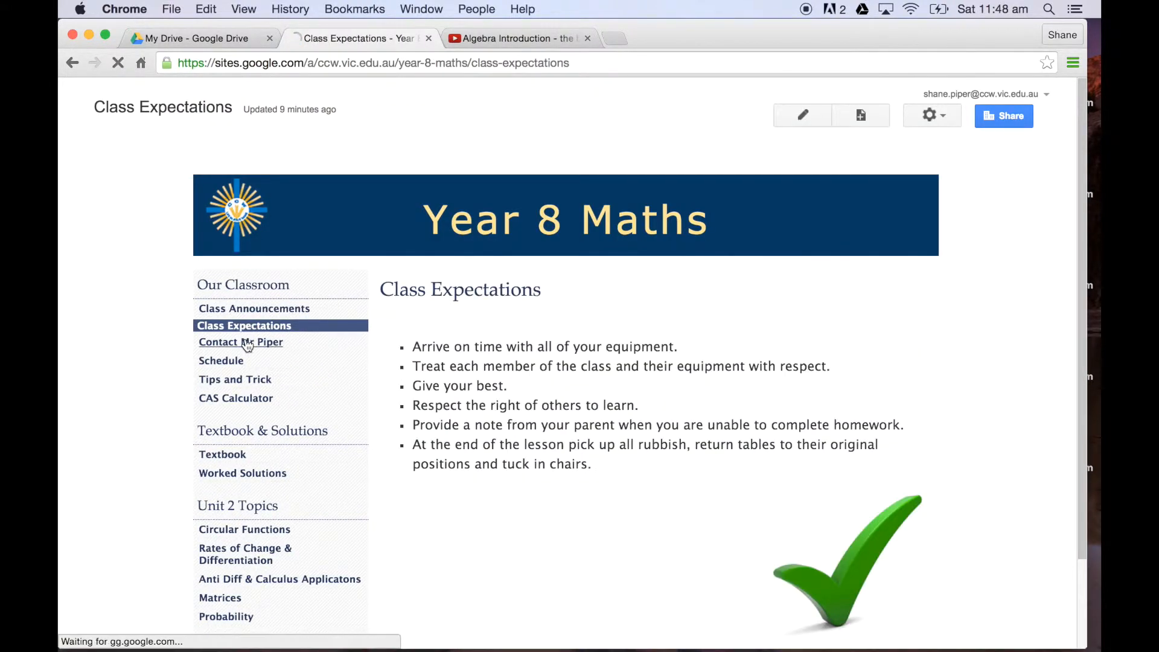
click(243, 382)
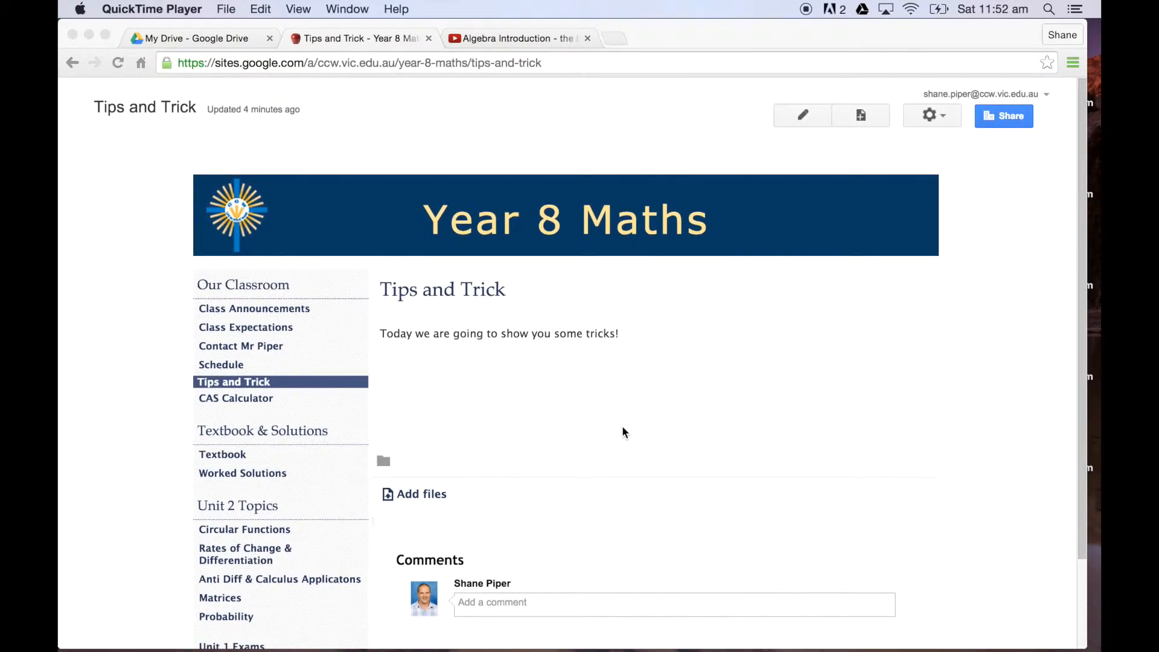
Step: Open the Tips and Trick page for editing, review the available column and sidebar layouts, and save the page
click(803, 112)
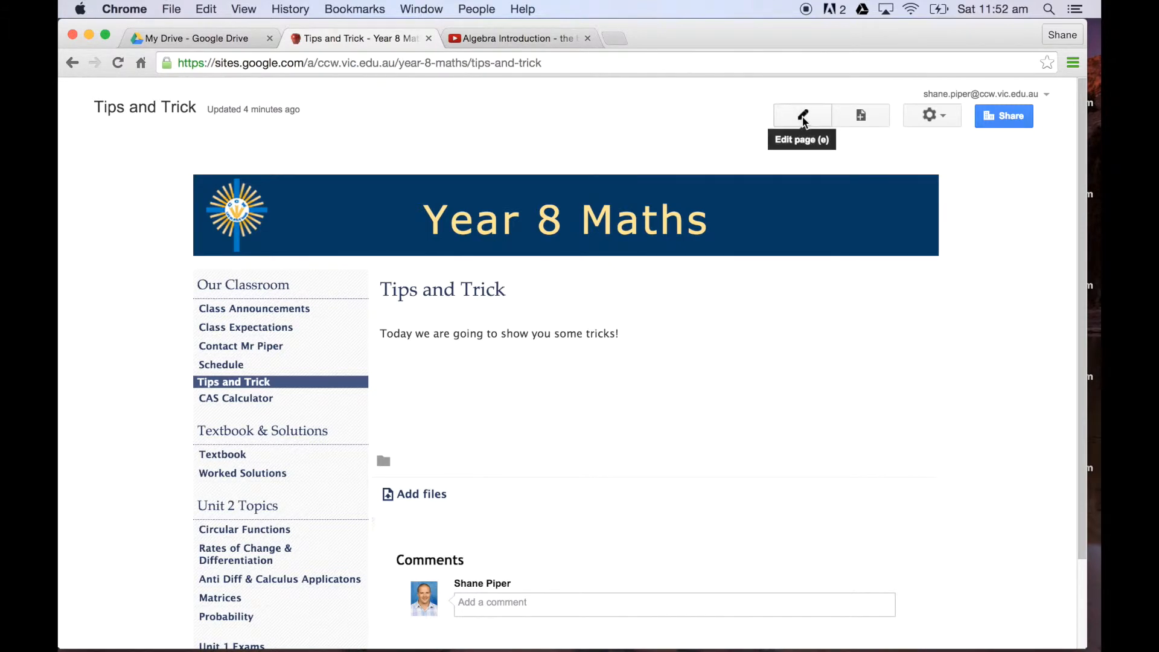
click(803, 118)
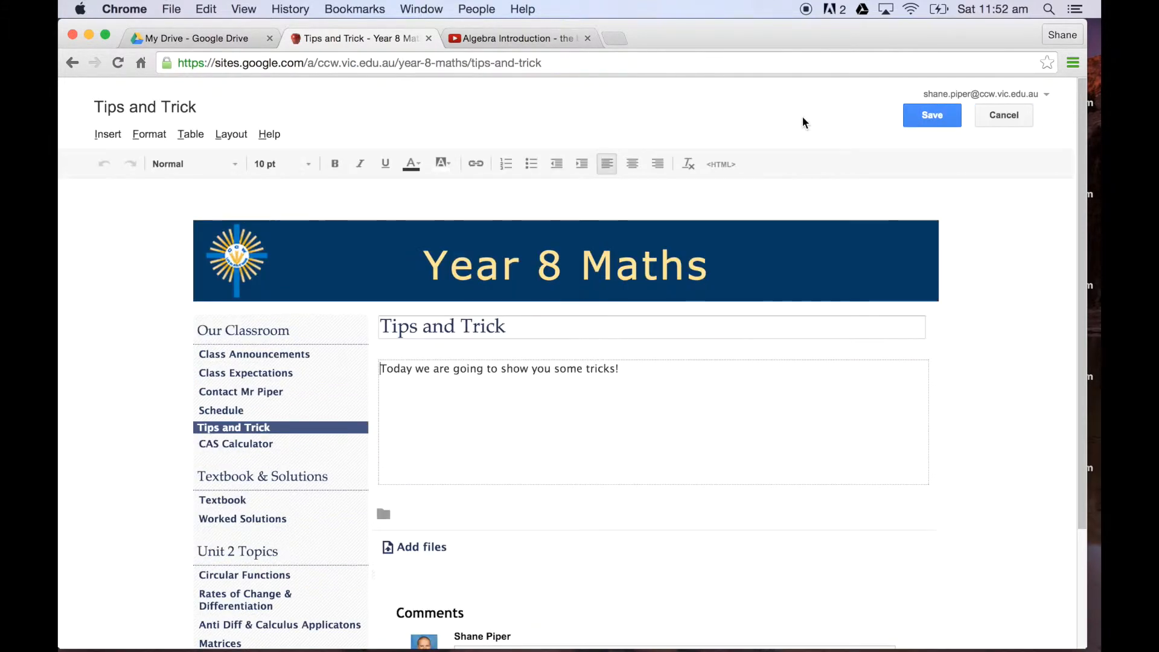
click(234, 135)
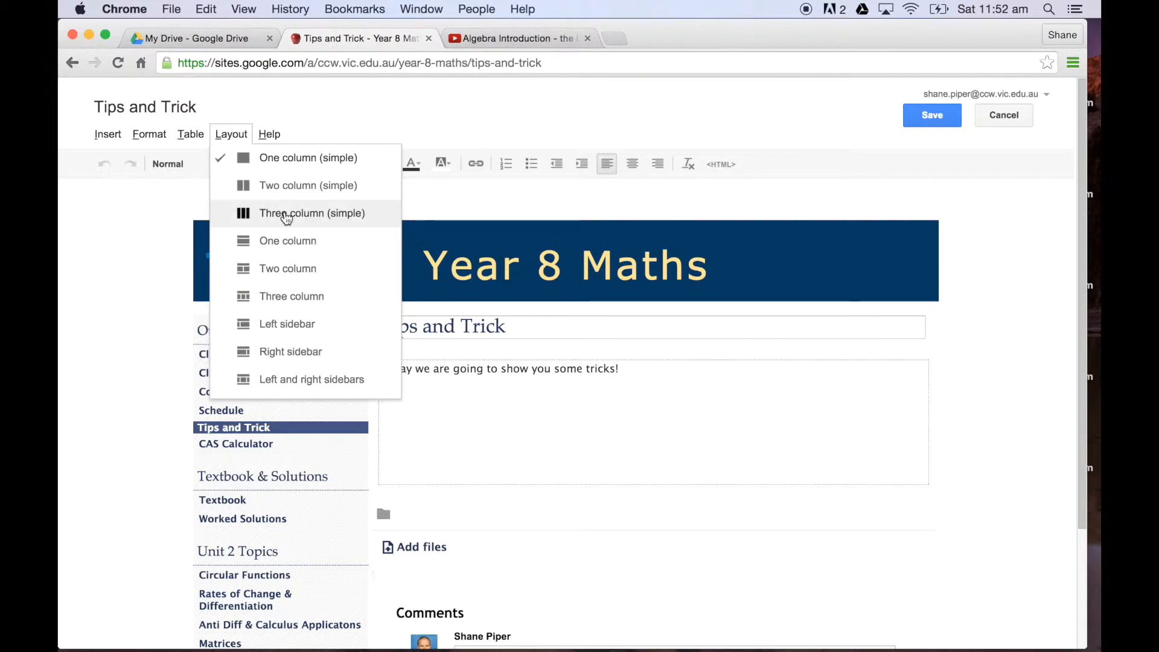
click(495, 198)
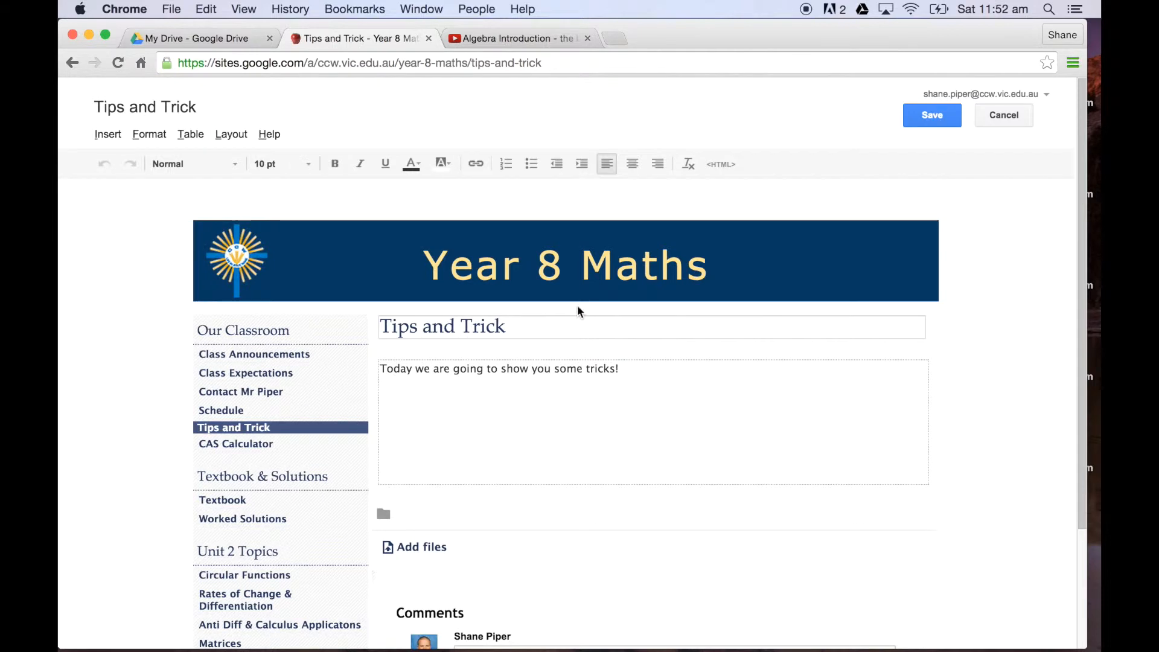
scroll(665, 514, down, 5)
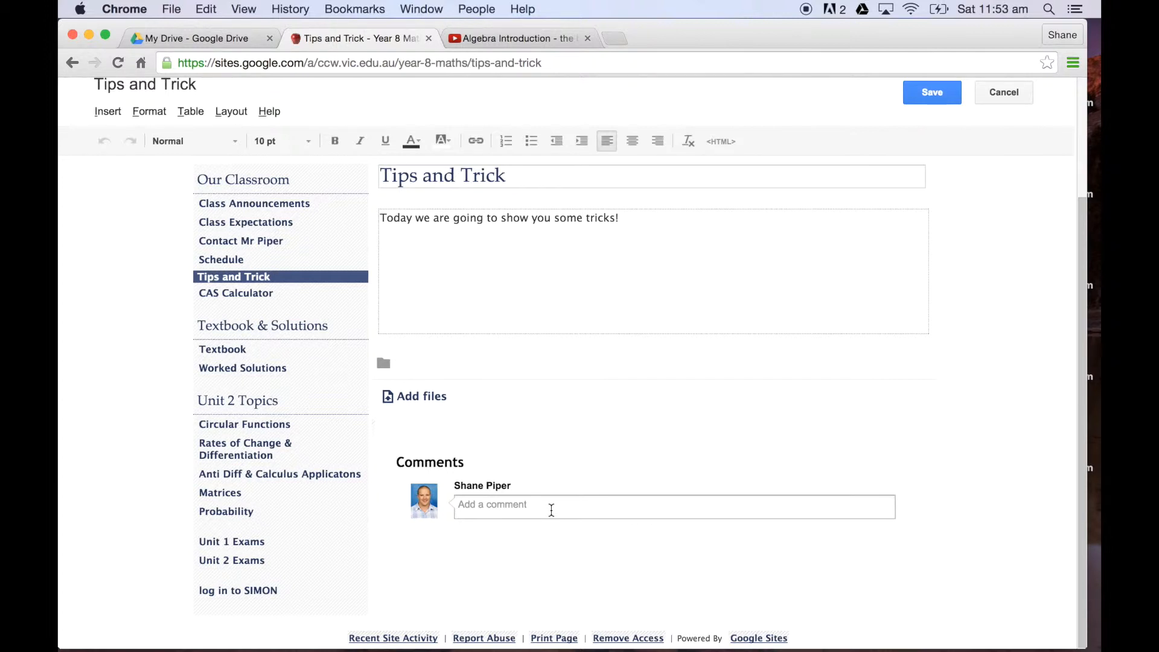
scroll(552, 510, up, 3)
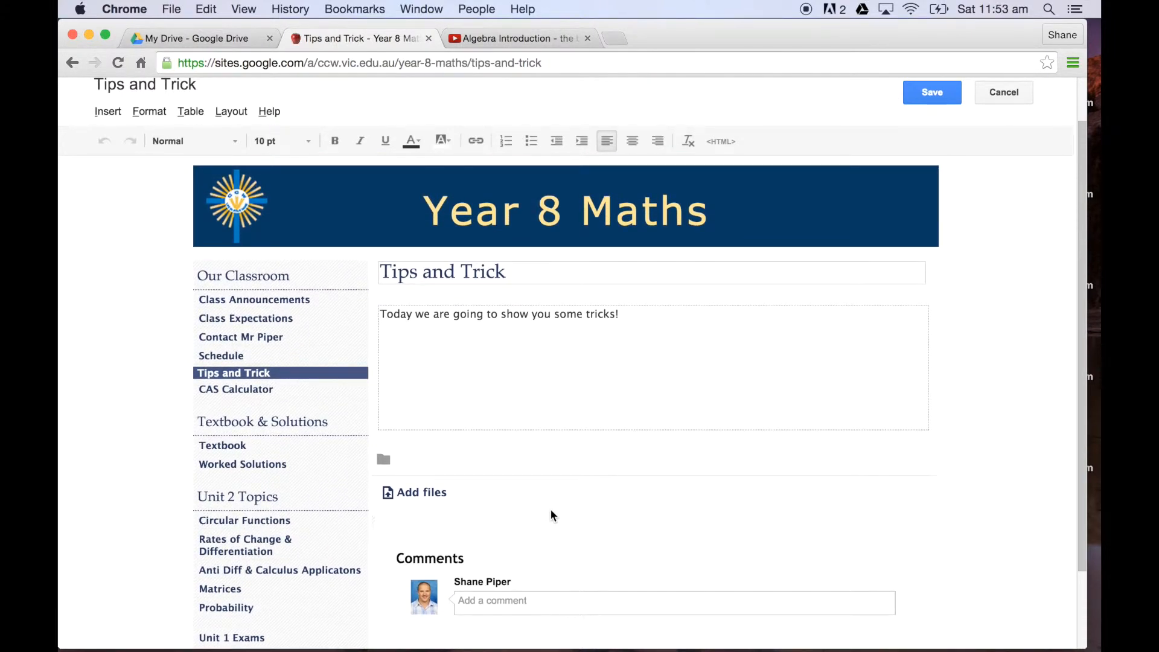
scroll(551, 511, up, 2)
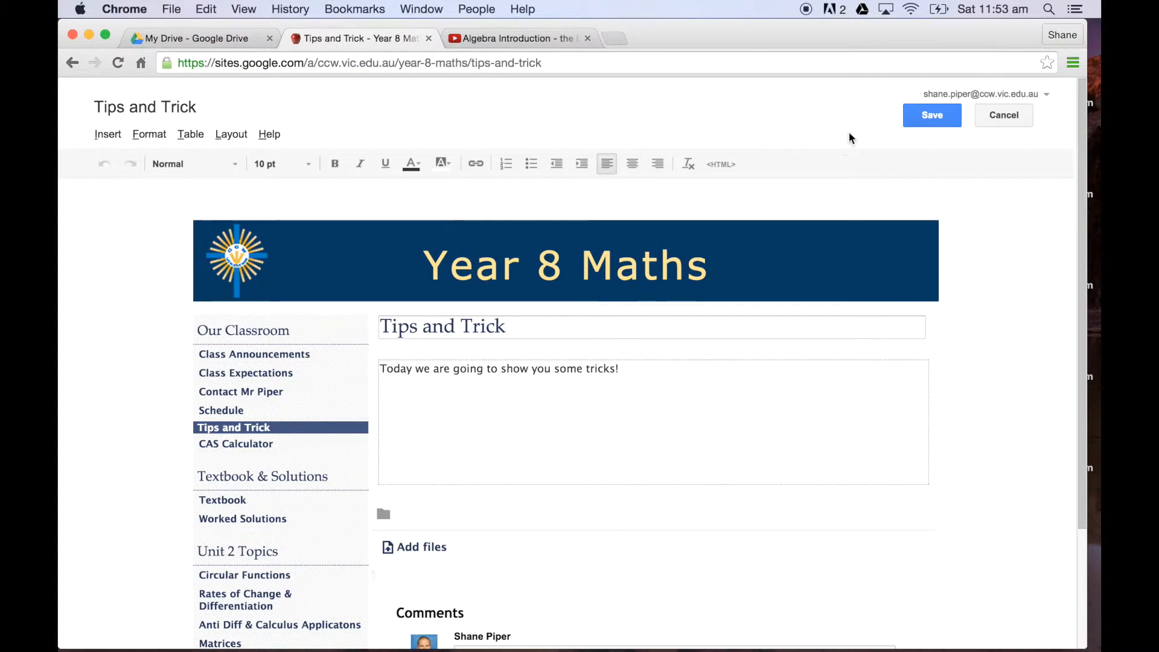
click(933, 116)
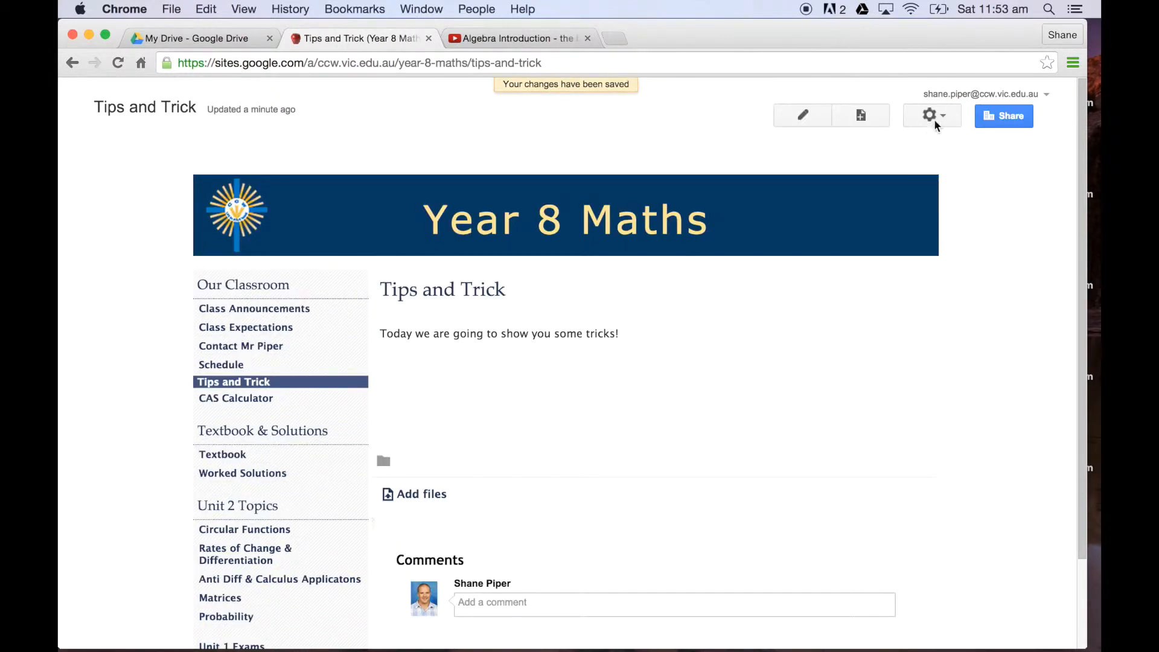
Step: Disable sub-page links, attachments and comments in the Tips and Trick page settings and save them
click(945, 115)
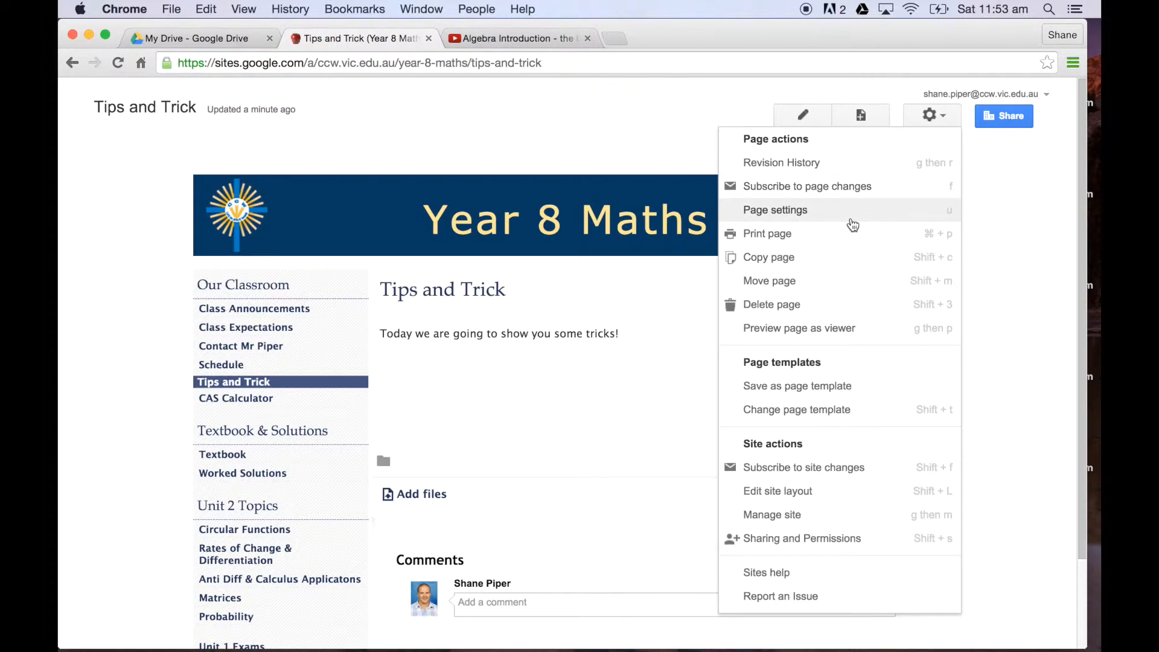
click(795, 216)
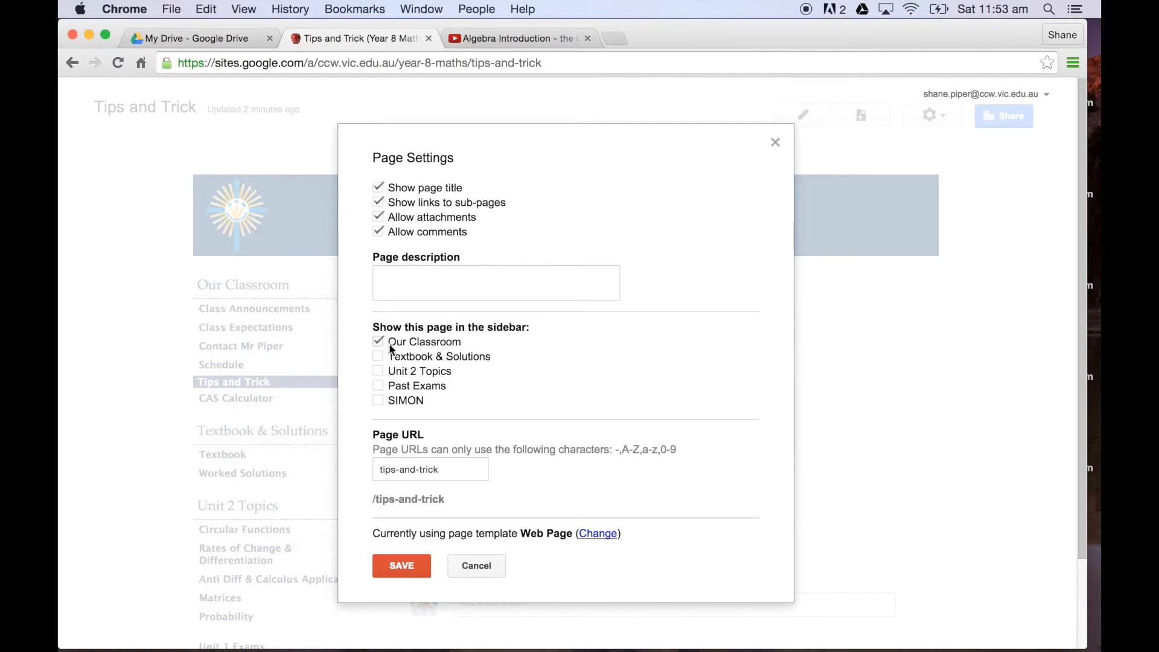
click(380, 203)
click(378, 217)
click(378, 232)
click(402, 567)
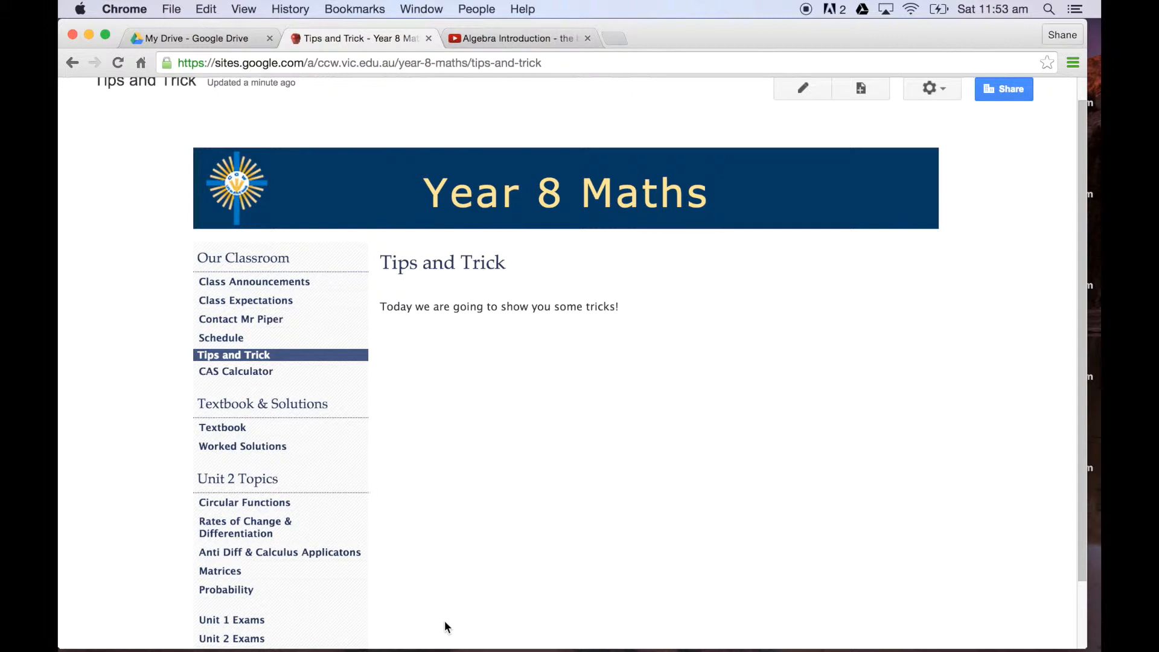
scroll(446, 624, down, 3)
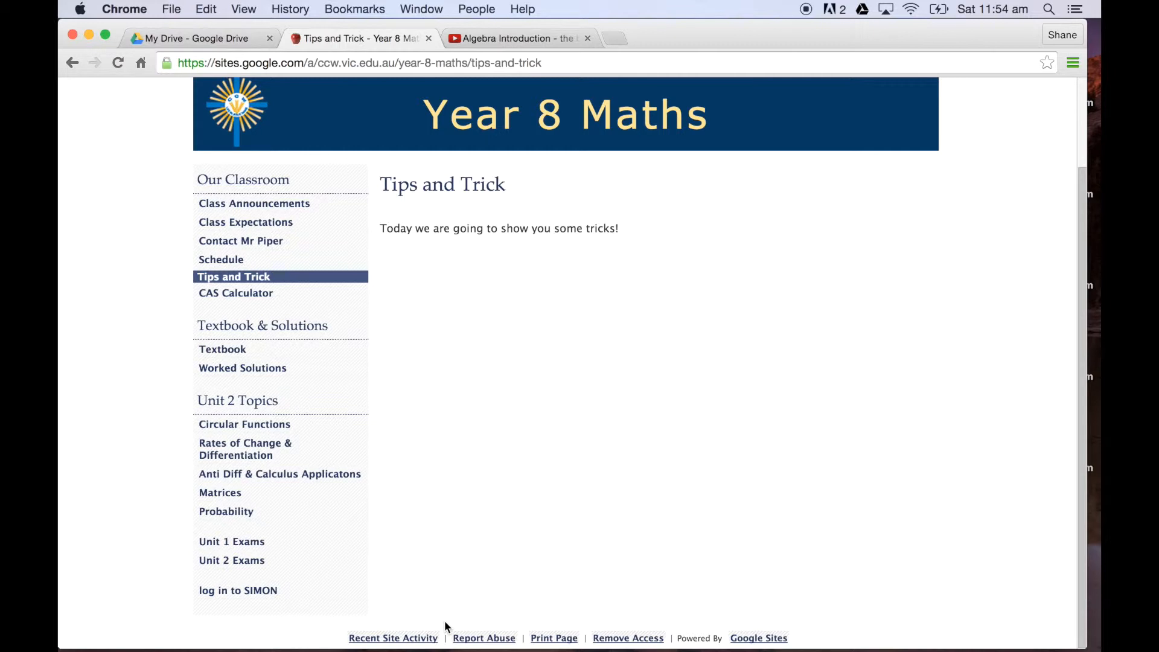
scroll(444, 620, up, 5)
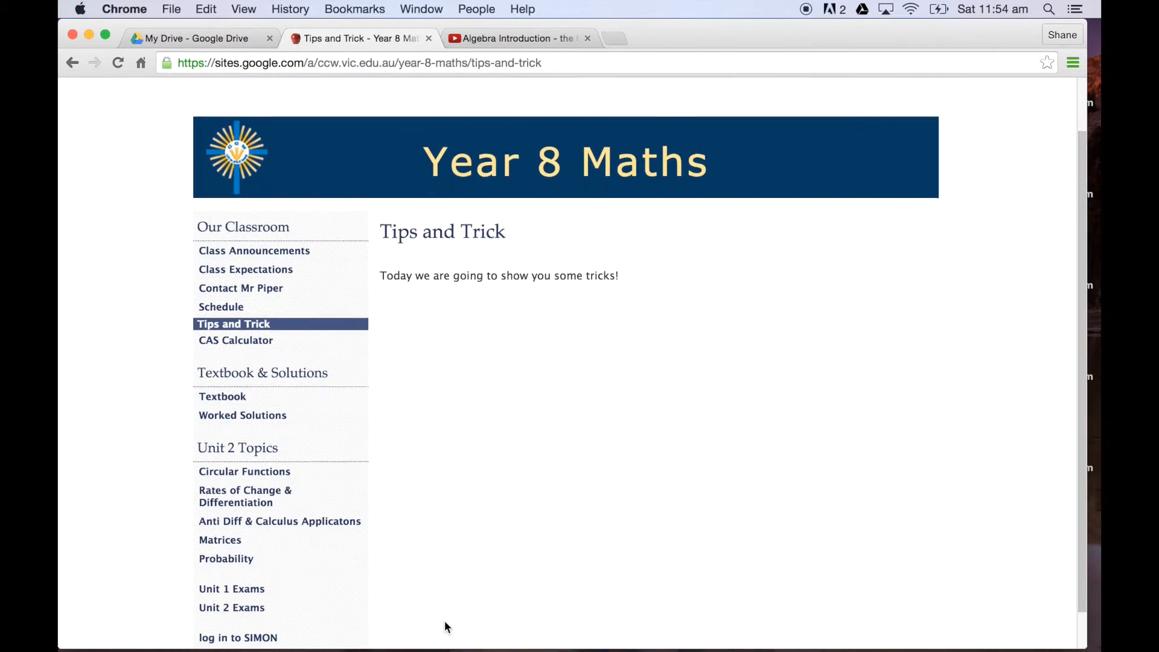
scroll(444, 628, down, 2)
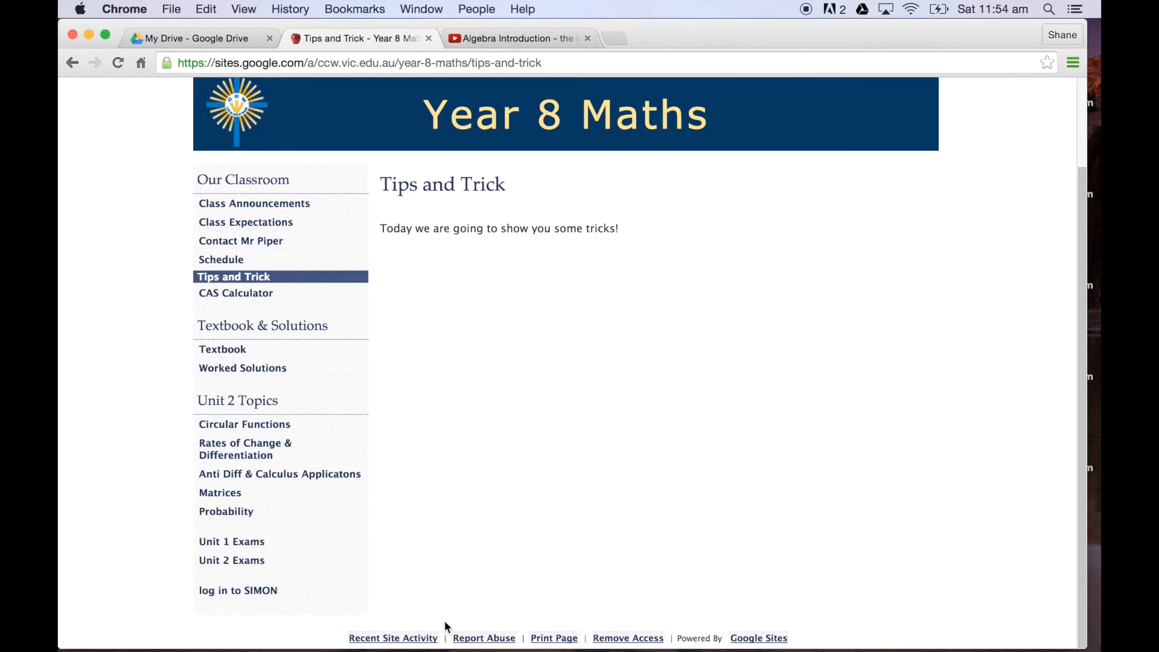
Step: Switch to editing the site layout and delete the Unit 2 Topics navigation from the sidebar
scroll(445, 622, up, 3)
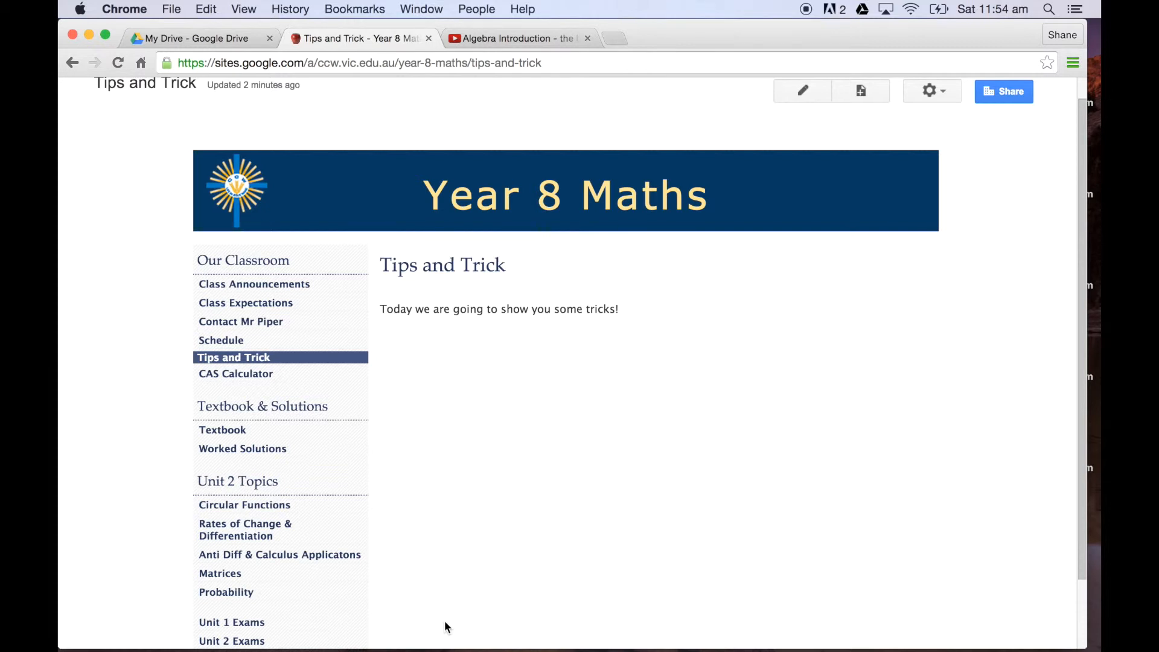
scroll(444, 621, up, 1)
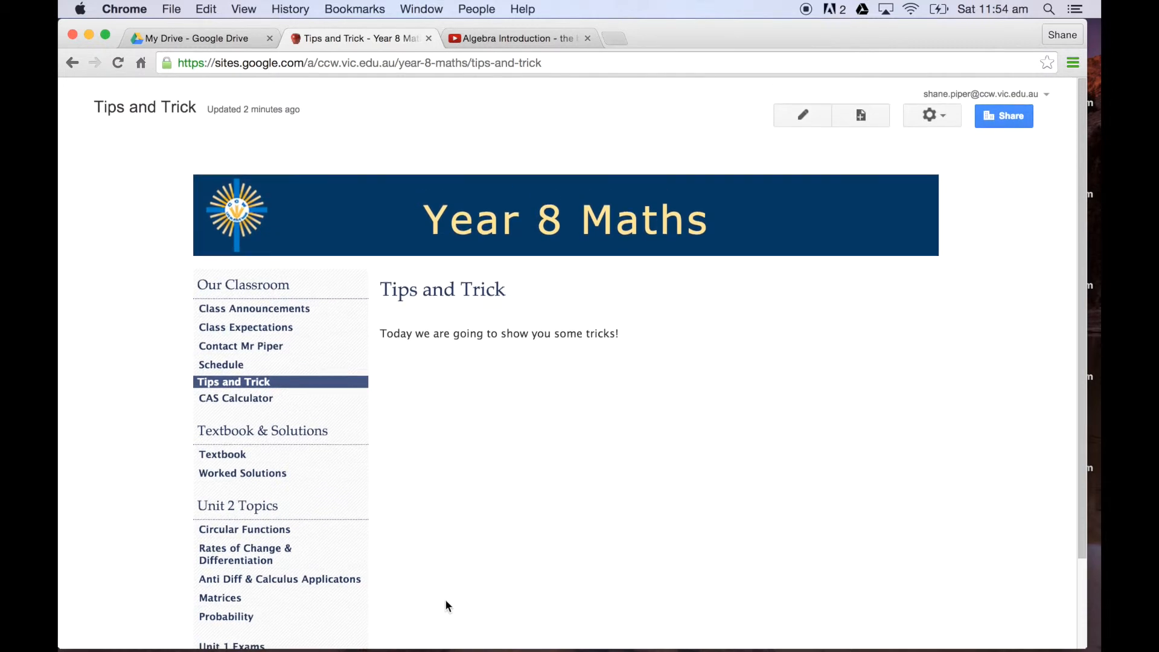
click(944, 118)
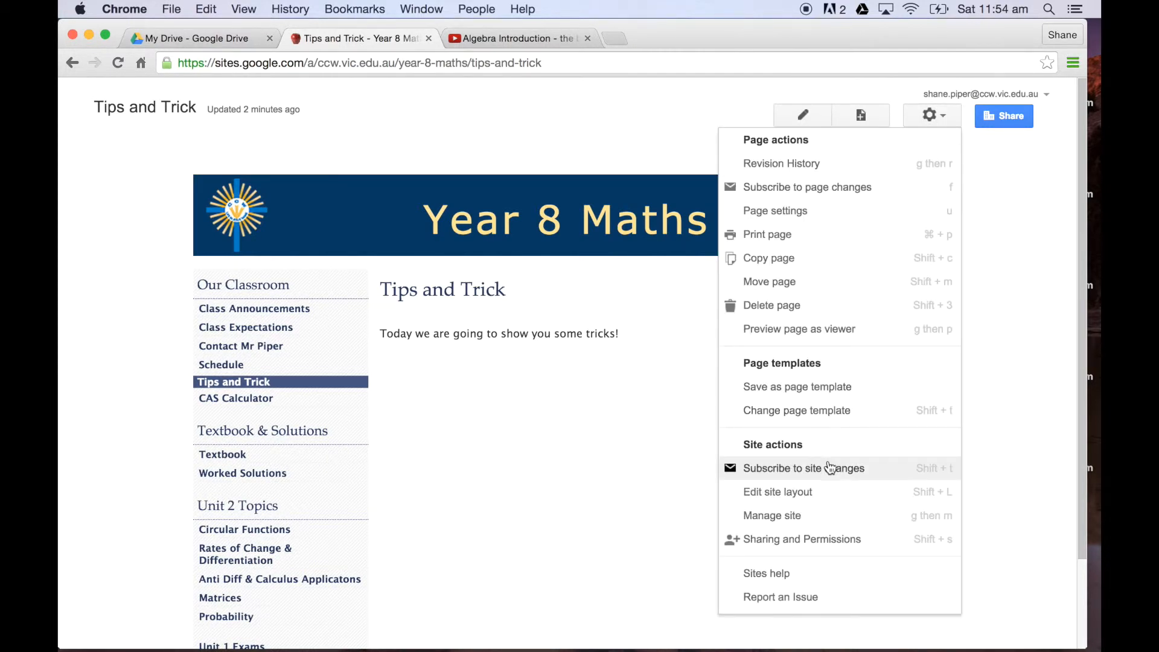
click(821, 497)
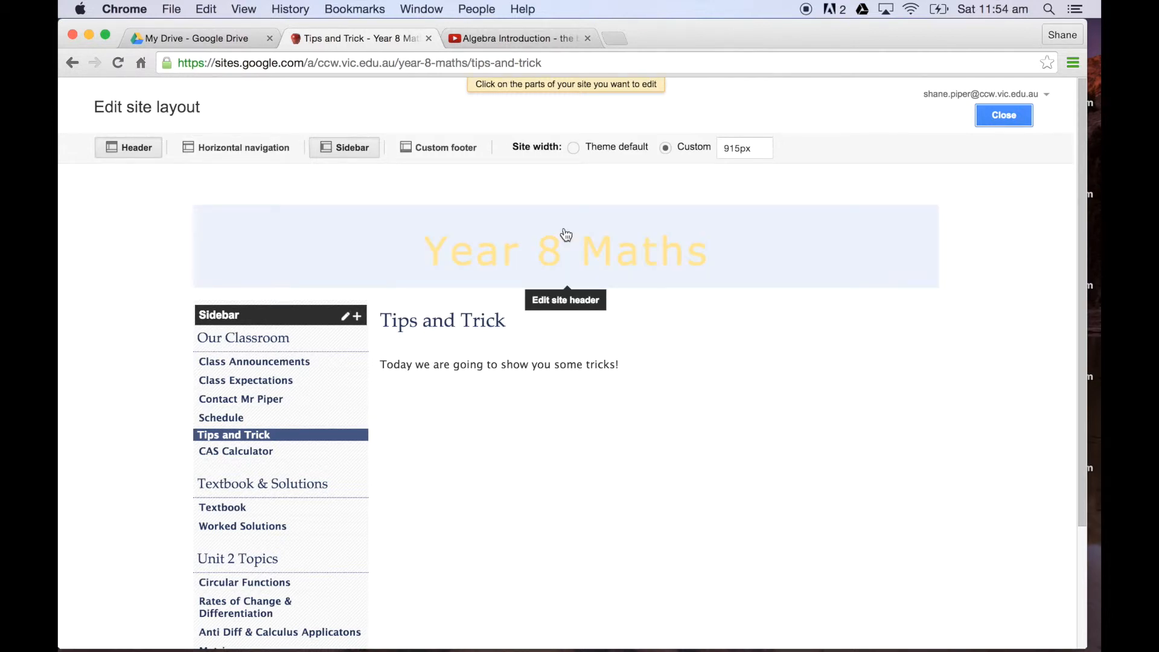
scroll(572, 526, down, 1)
scroll(573, 527, down, 2)
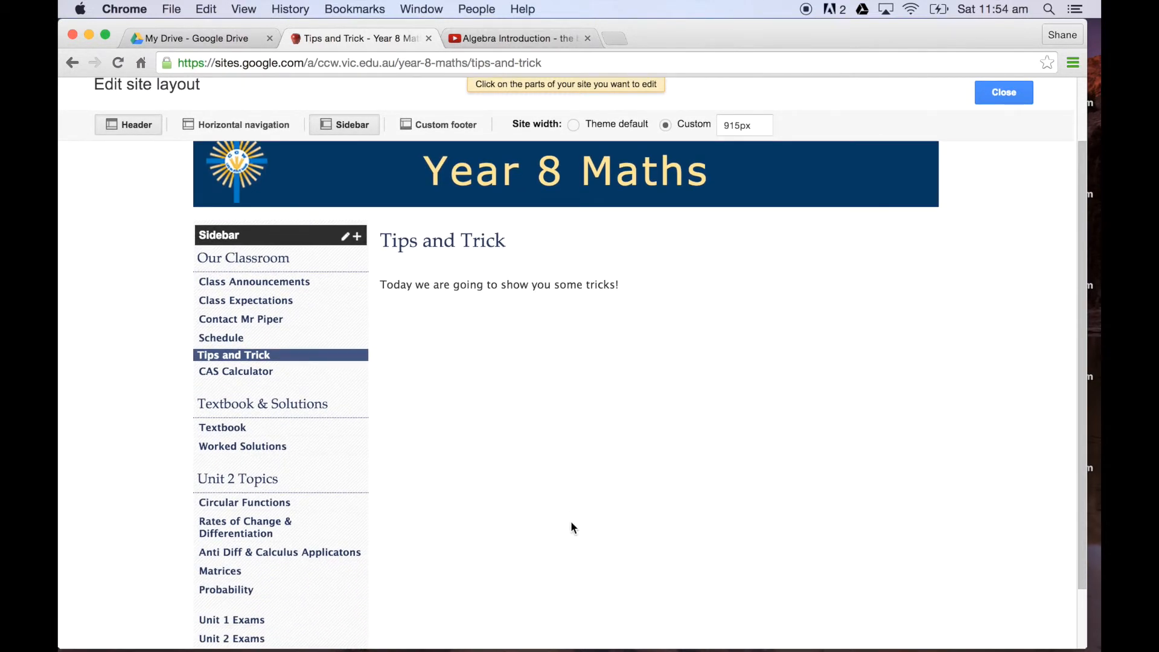
scroll(573, 528, down, 5)
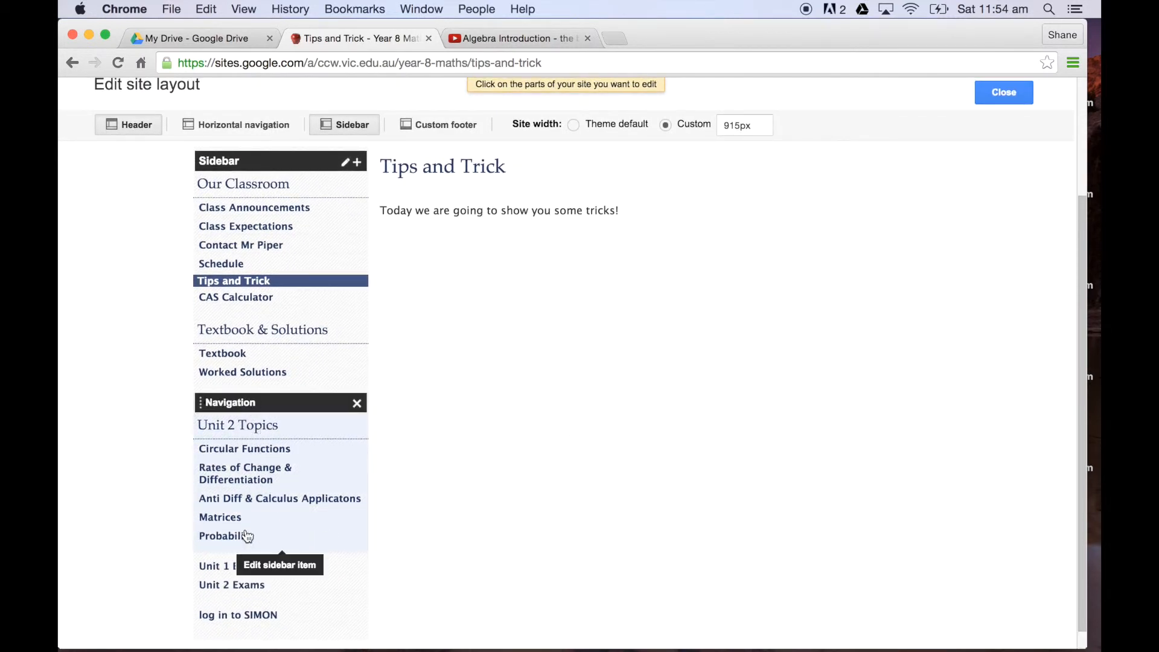
click(357, 403)
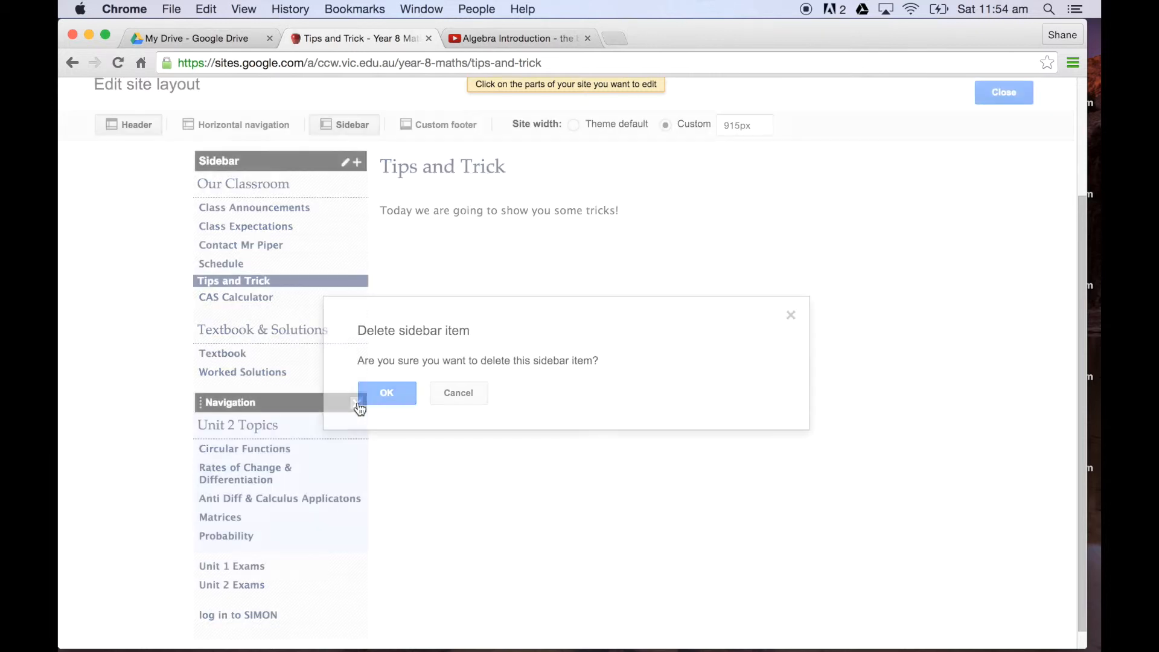
click(391, 395)
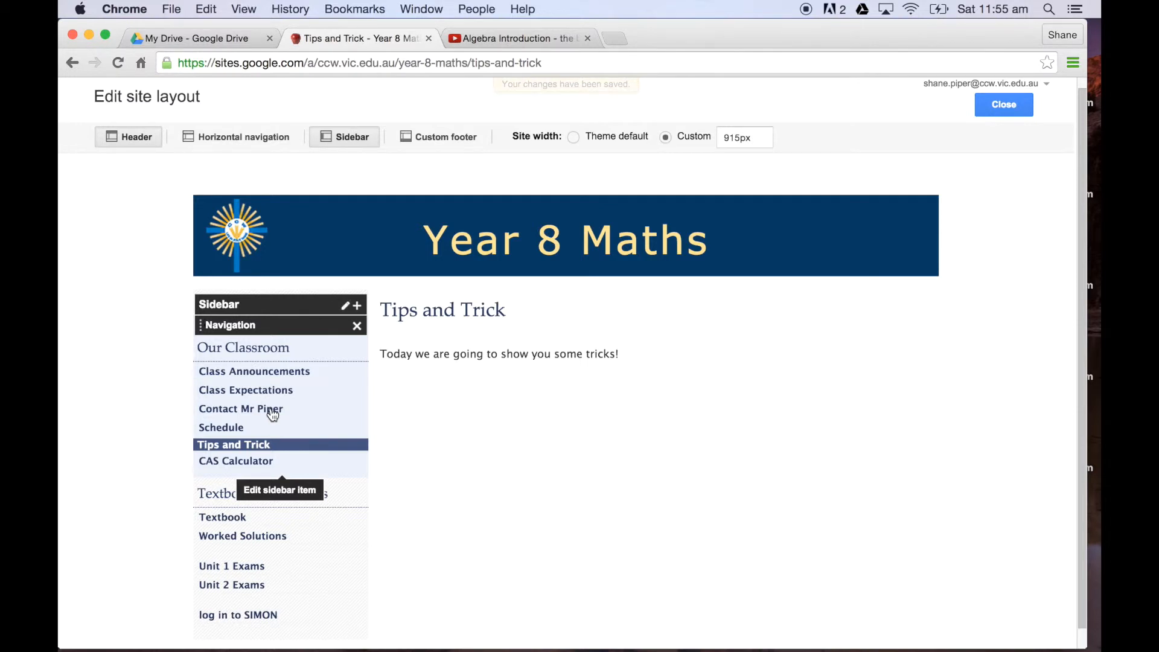
Step: Retitle the Our Classroom sidebar navigation as Useful Links, remove the teacher's contact page from it and apply the changes
click(267, 404)
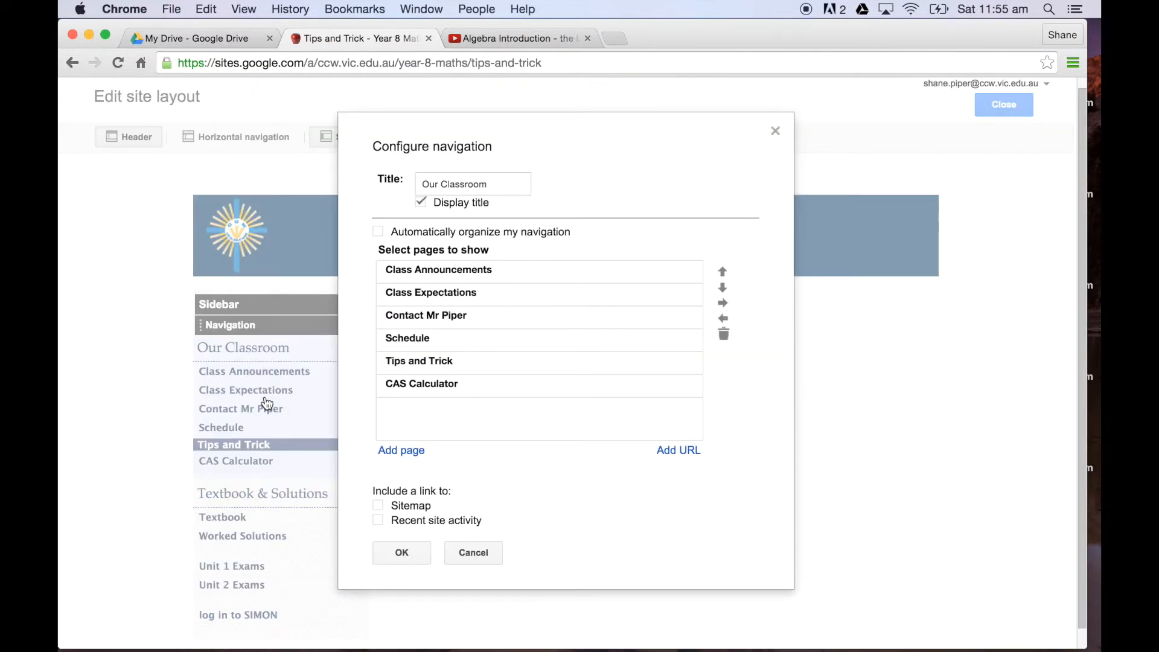
click(496, 184)
key(BackSpace)
key(BackSpace)
key(BackSpace)
key(BackSpace)
key(BackSpace)
key(BackSpace)
key(BackSpace)
key(BackSpace)
key(BackSpace)
key(BackSpace)
key(BackSpace)
key(BackSpace)
key(BackSpace)
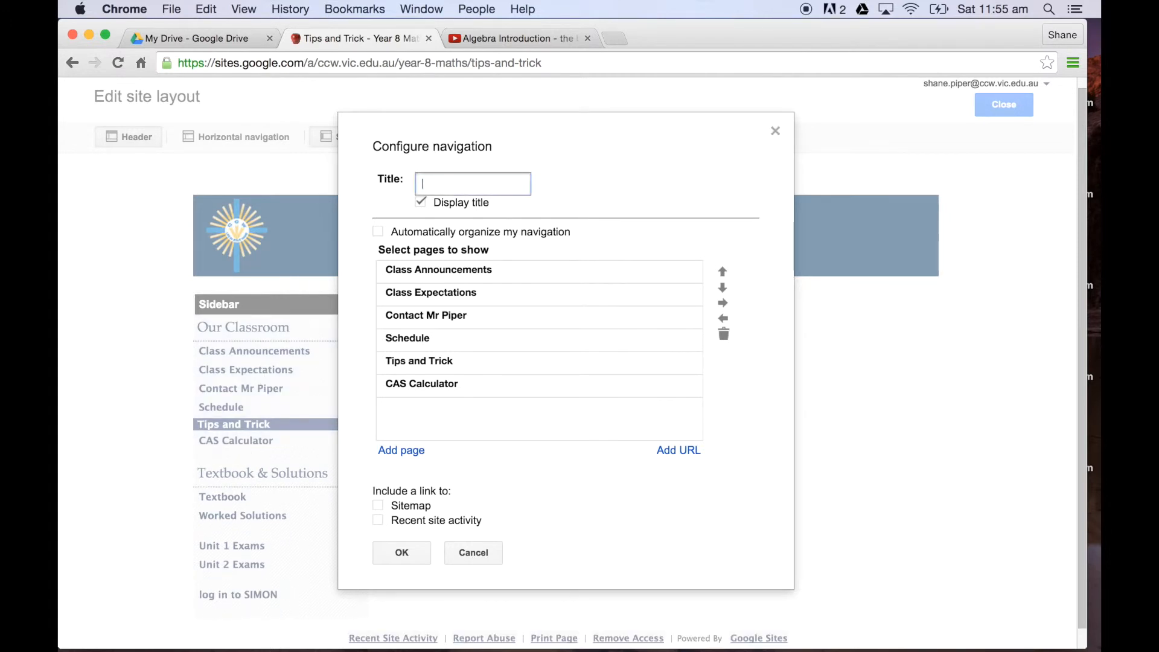
text(Useful Links)
click(438, 320)
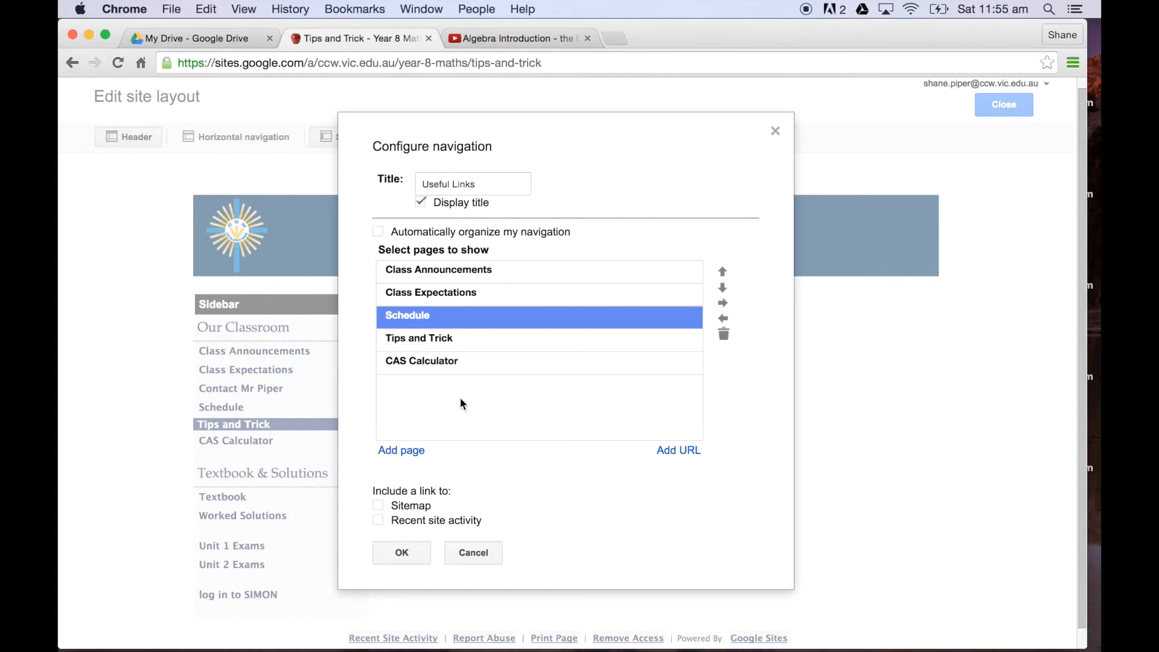
click(407, 552)
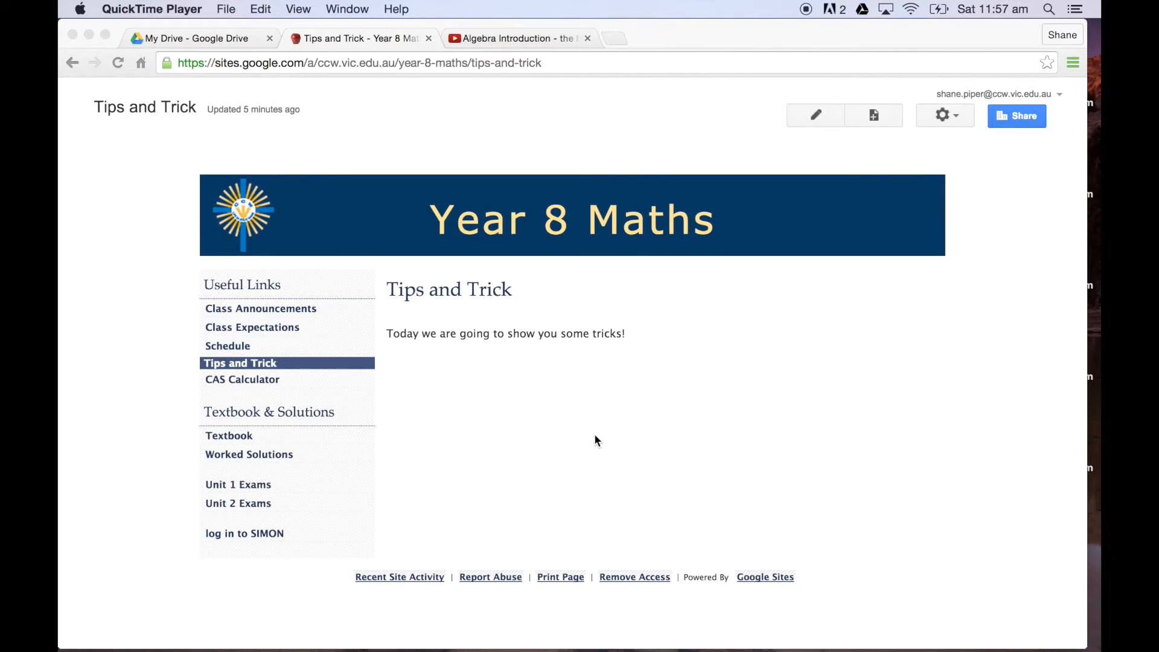
Step: Open the site management settings for Themes, Colors, and Fonts
click(956, 125)
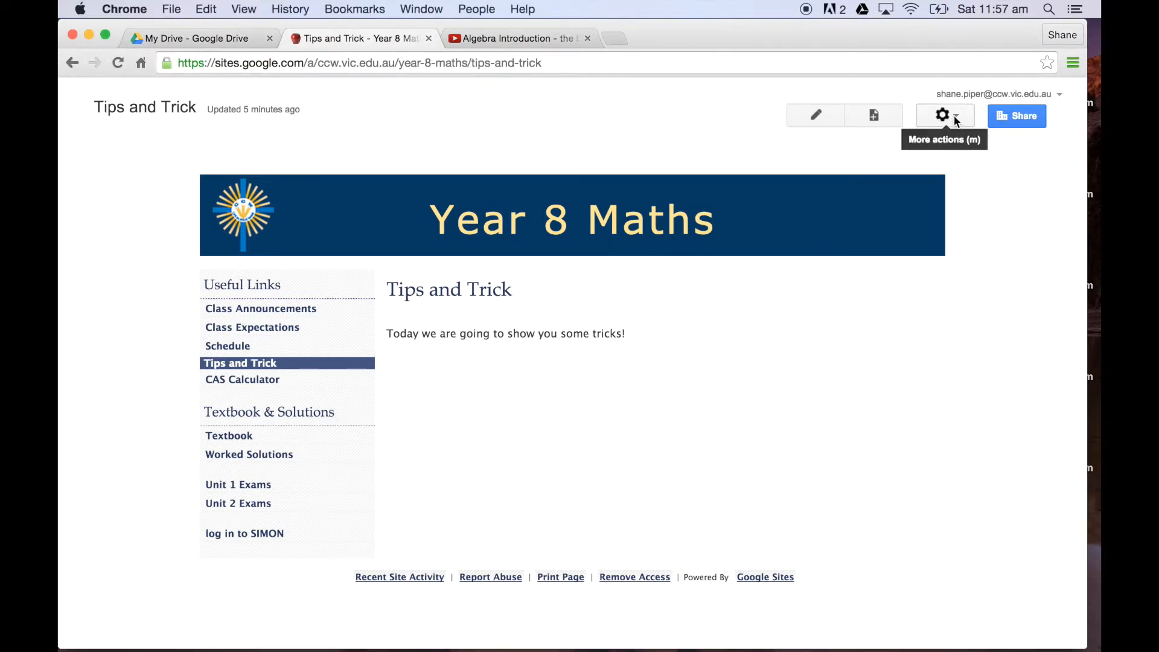
click(956, 121)
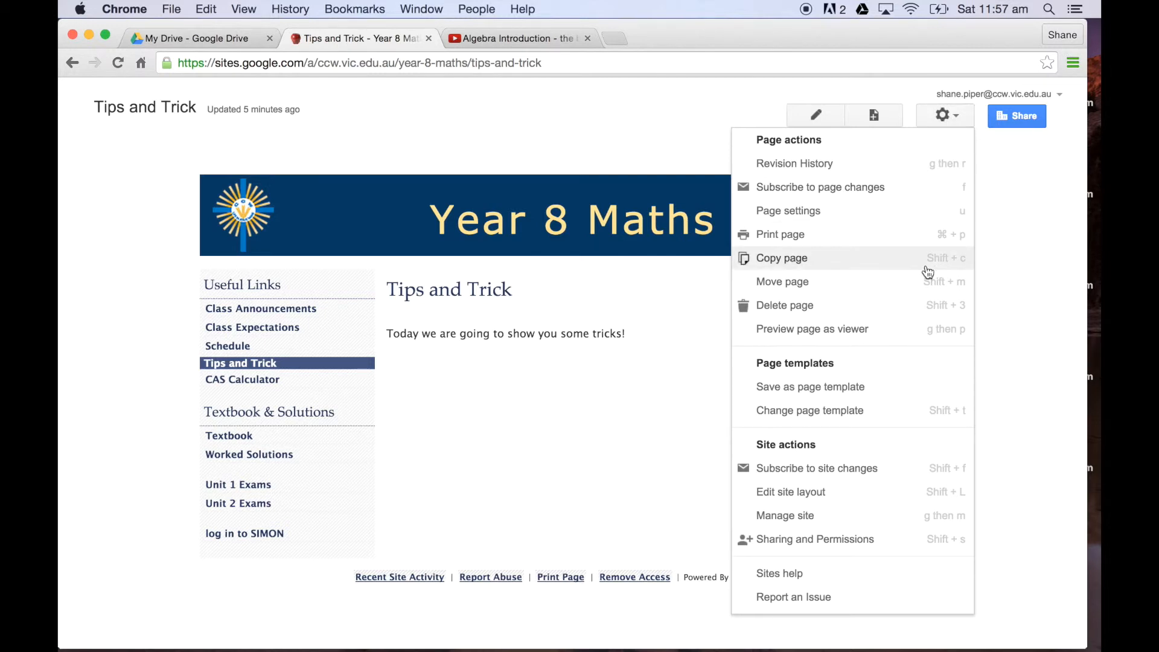
click(852, 517)
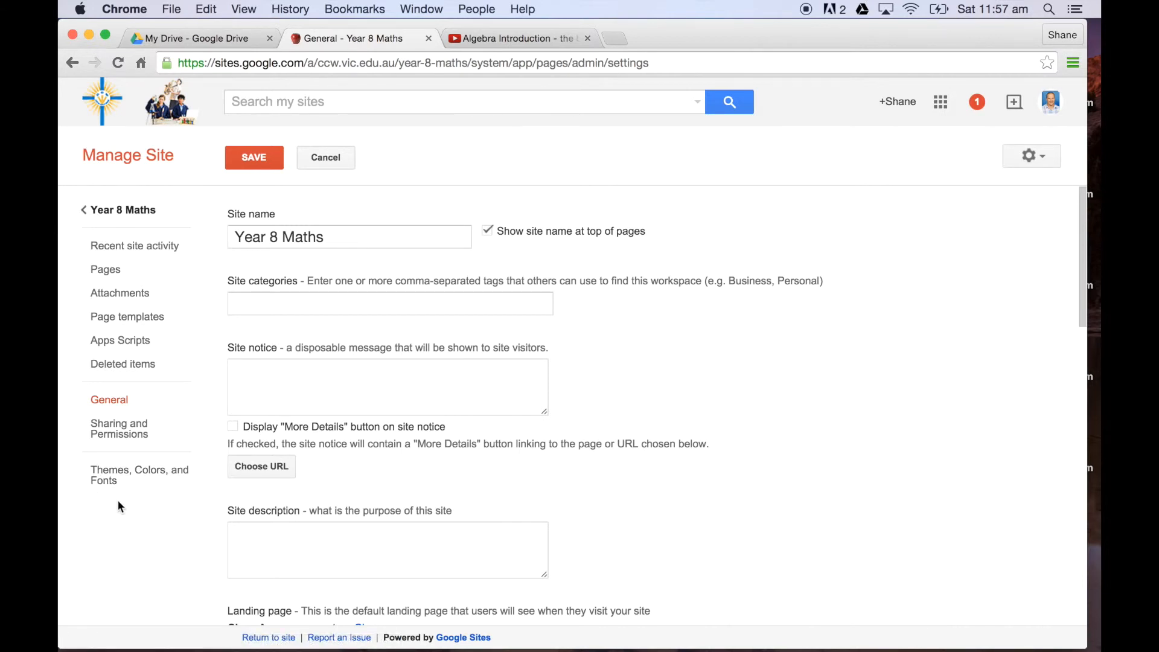
click(123, 480)
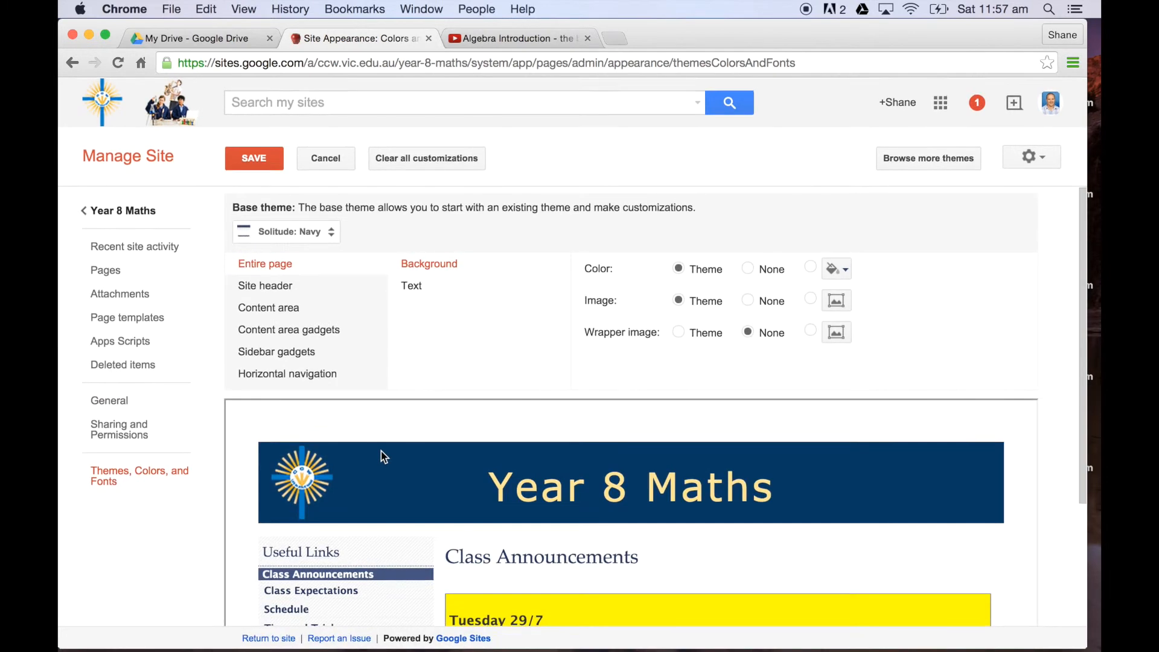
Step: Review the available base themes and the customization options for the site header, content area, gadgets and horizontal navigation
click(330, 234)
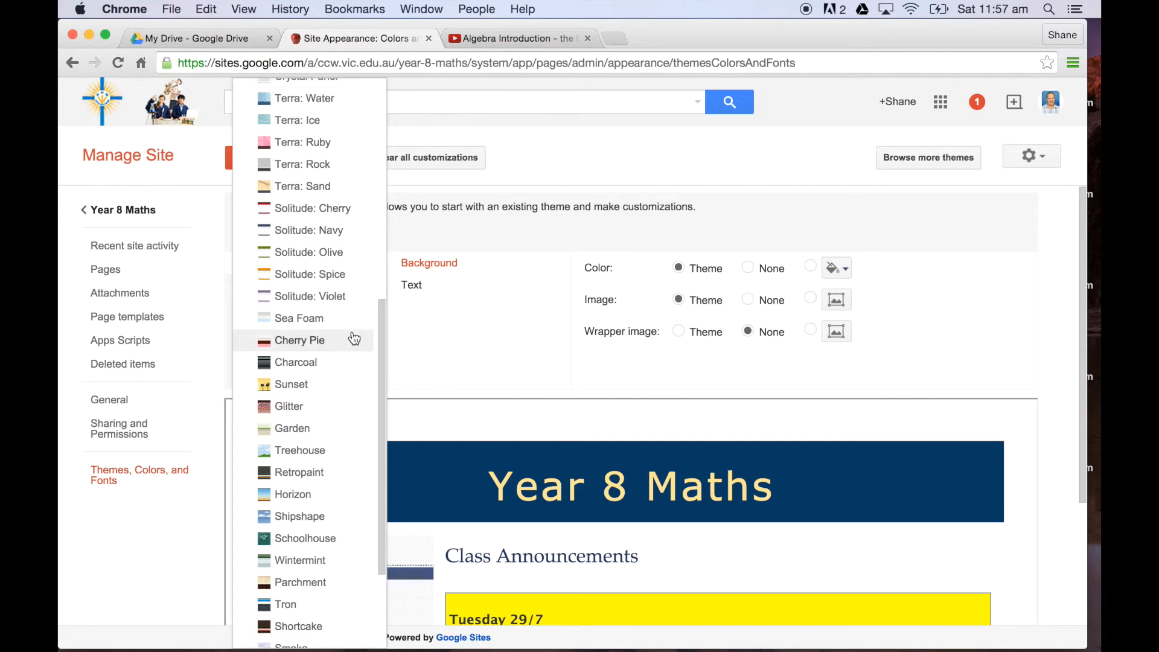
click(476, 355)
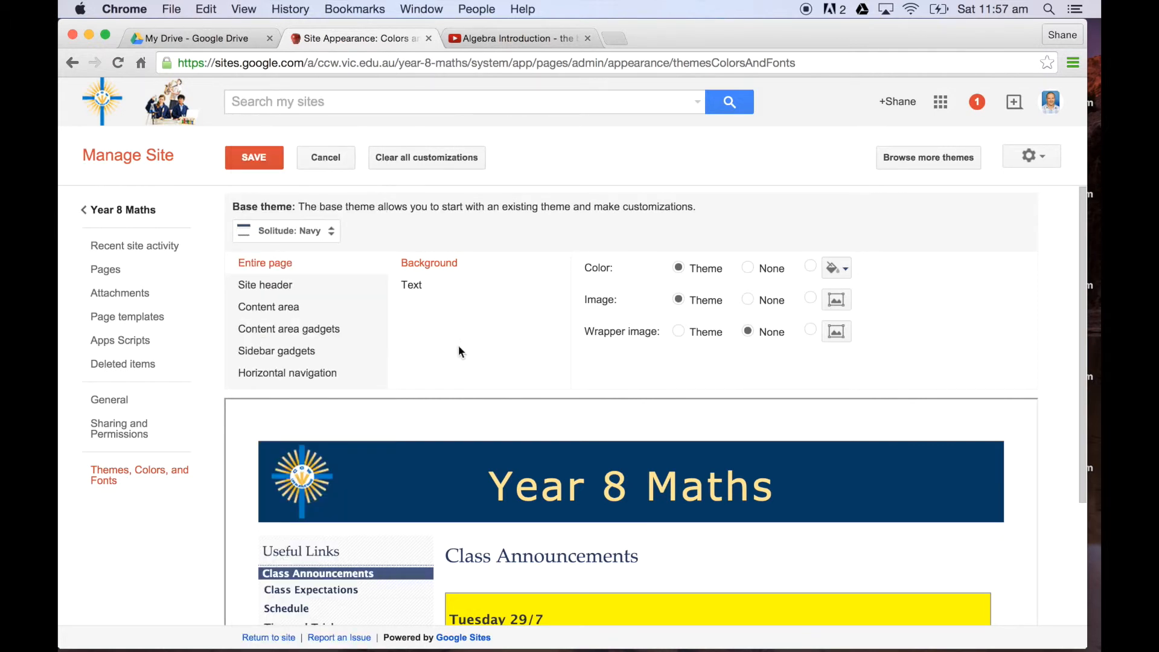
click(282, 286)
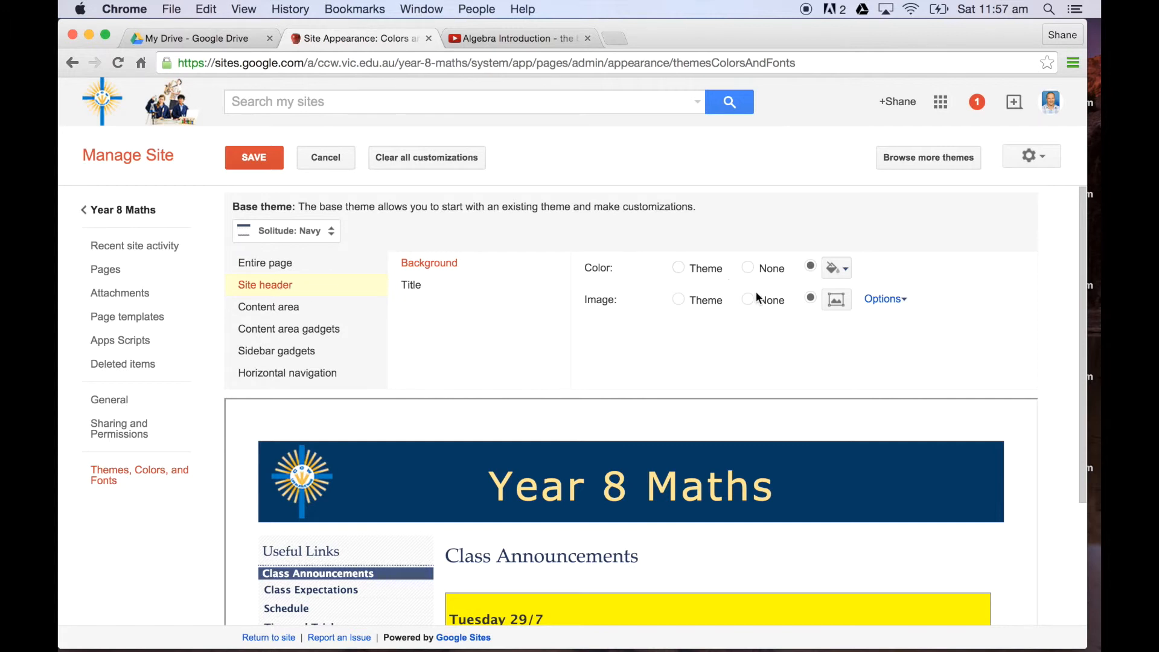
click(279, 309)
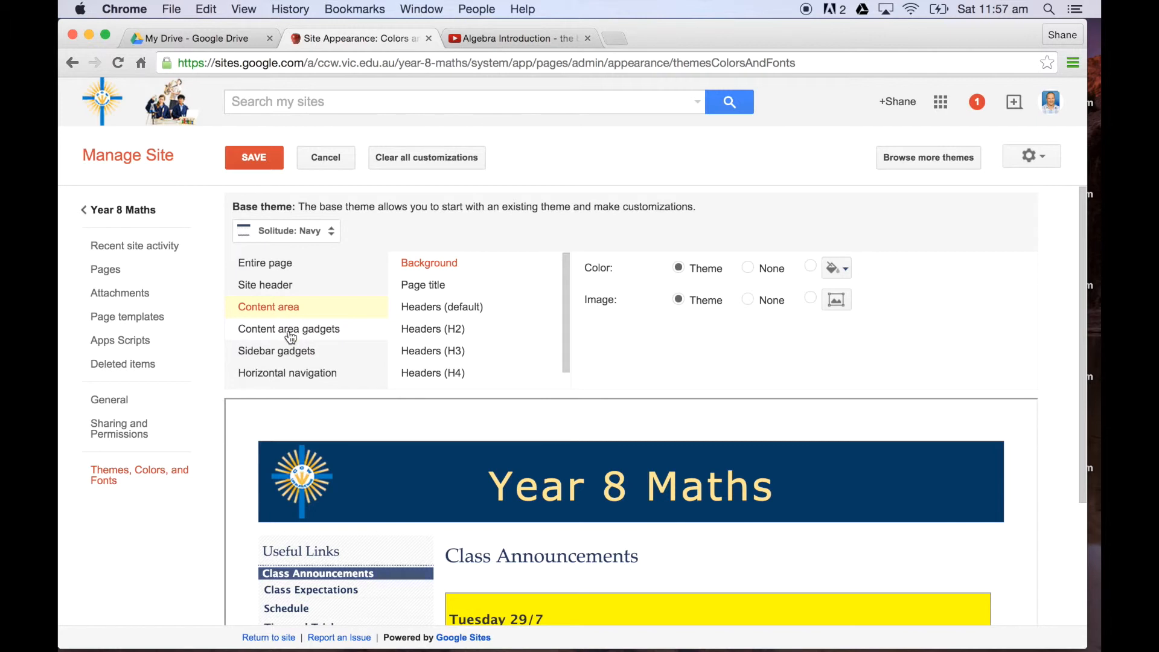
click(291, 329)
click(294, 355)
click(292, 374)
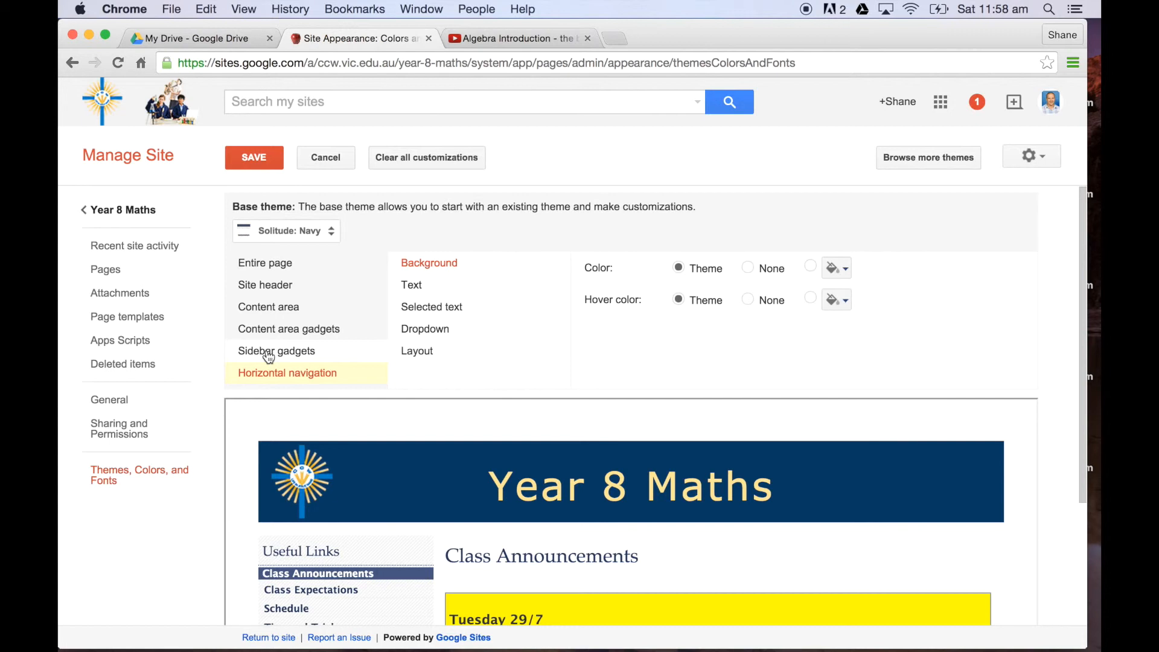
Step: Change the site's base theme to Cherry Pie, save it and check the look of the Class Announcements page
click(334, 234)
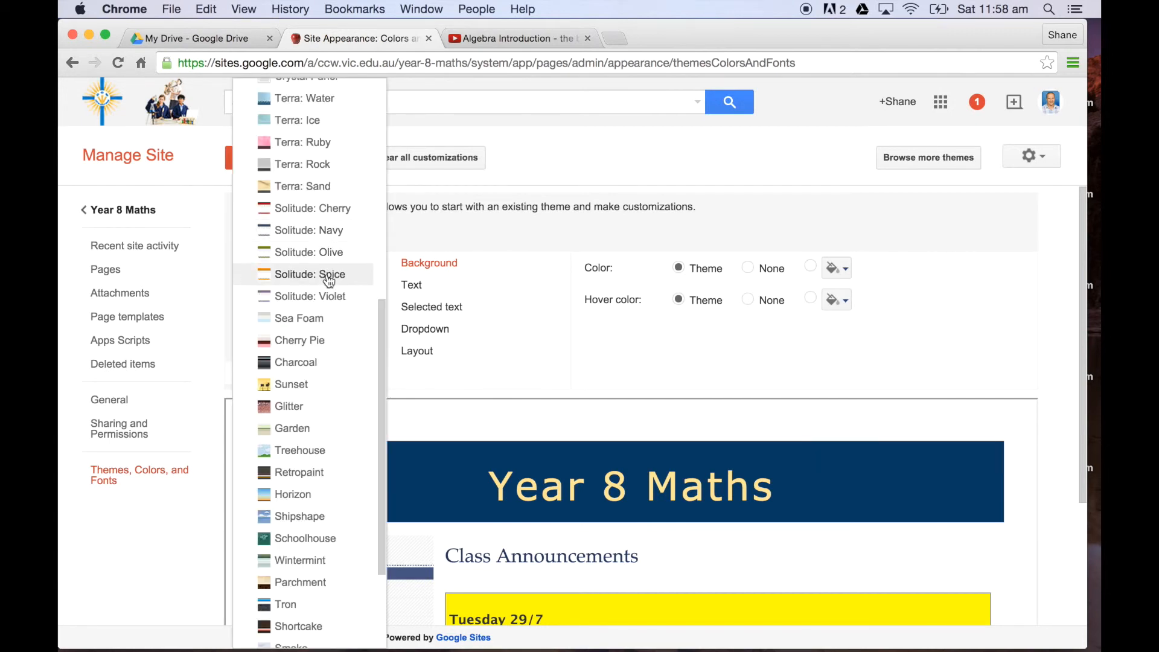
click(320, 343)
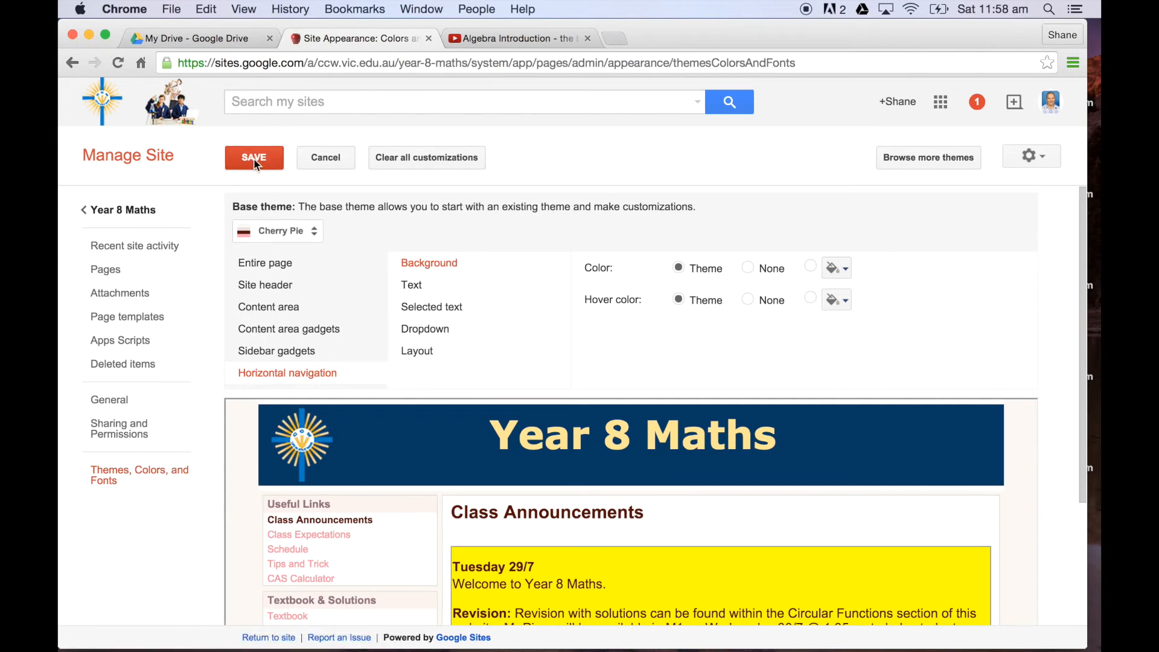
click(254, 158)
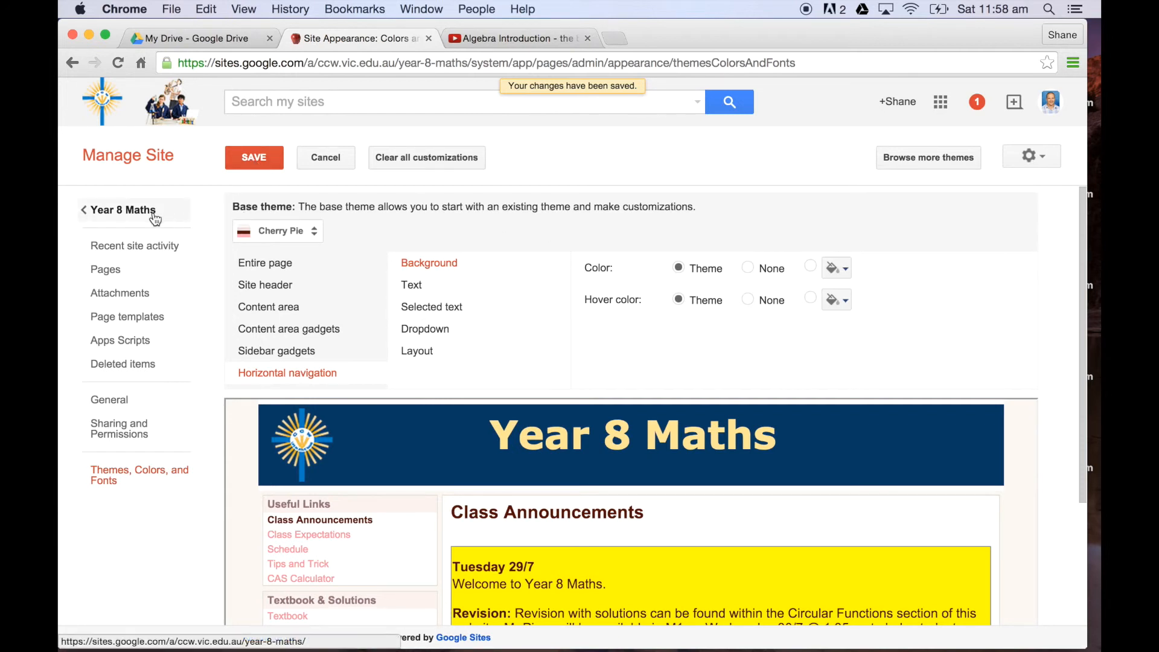
click(121, 216)
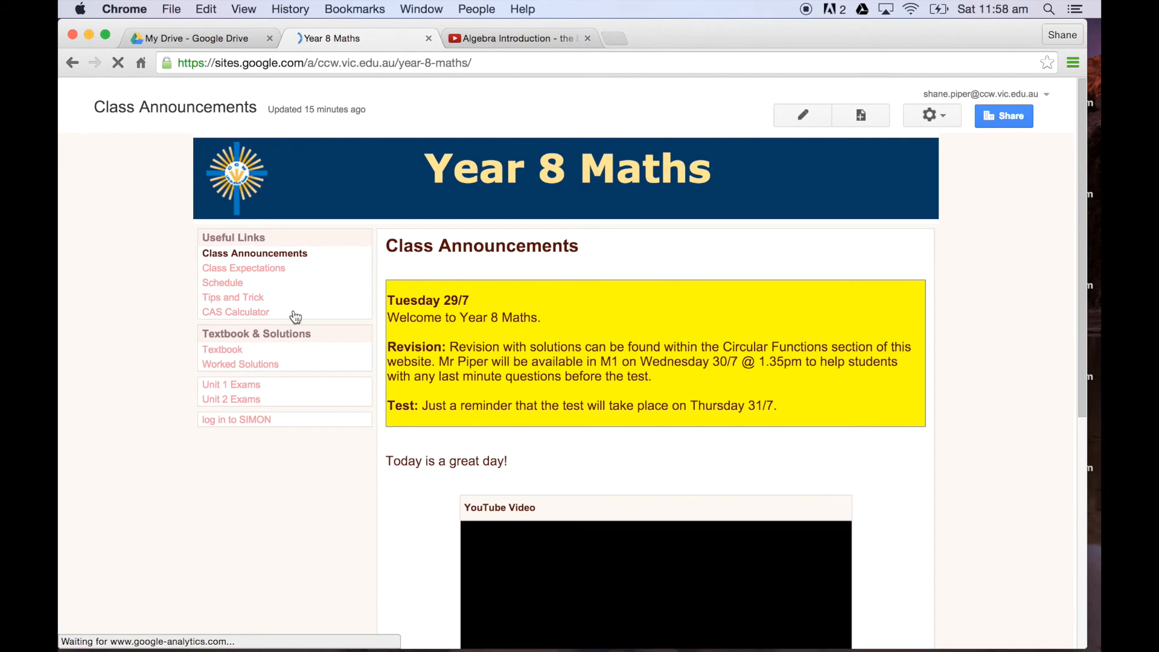
scroll(336, 448, down, 5)
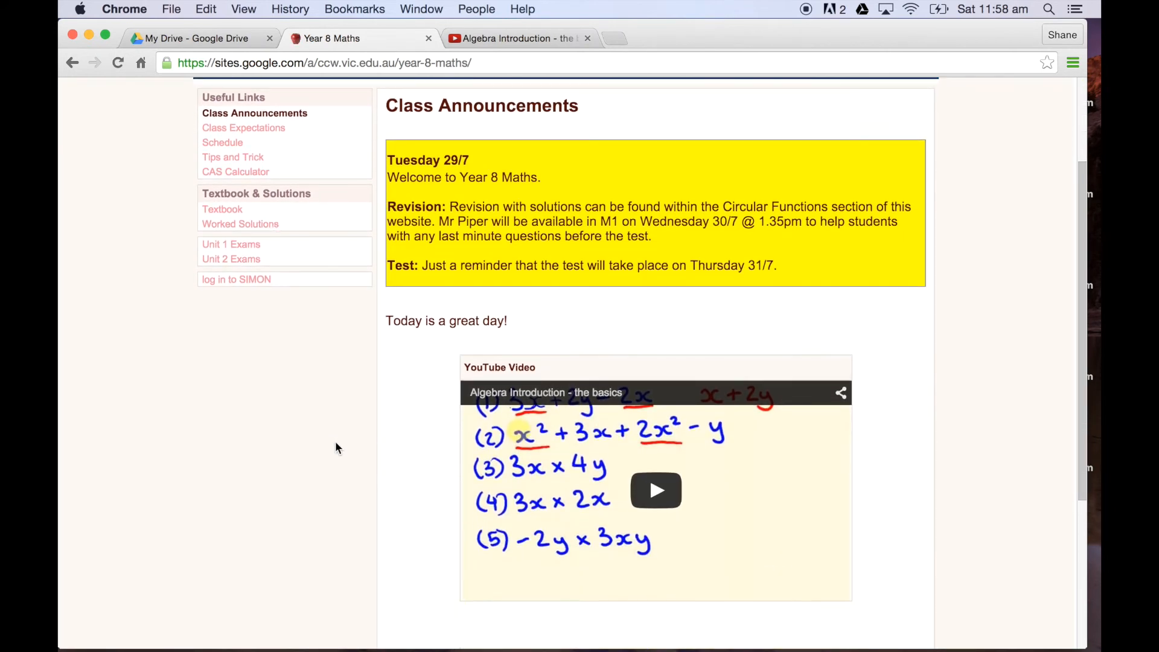
scroll(262, 266, up, 5)
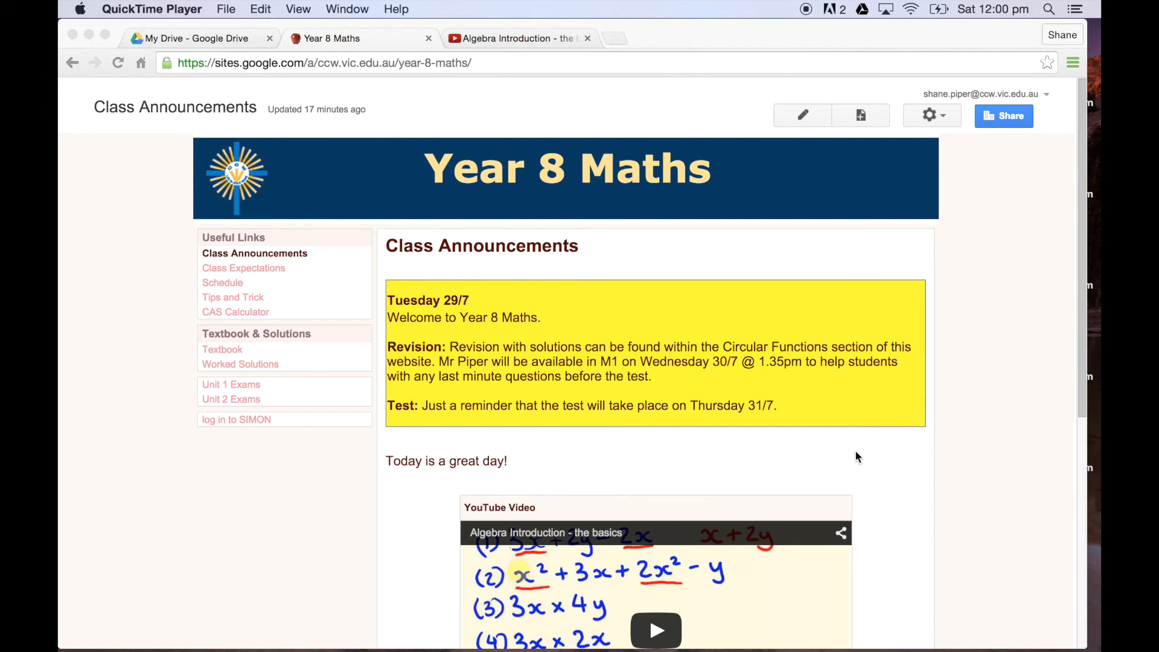
Step: Set the site's sharing to Anyone with the link, save the permission and return to the Year 8 Maths site
click(938, 114)
click(944, 113)
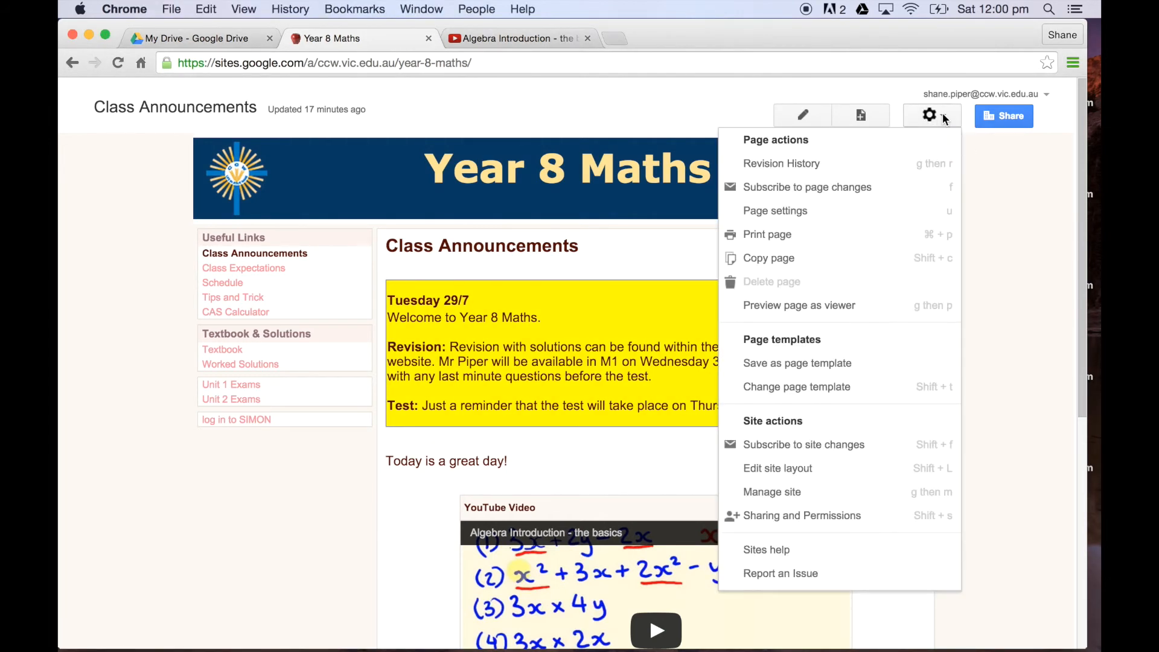
click(860, 517)
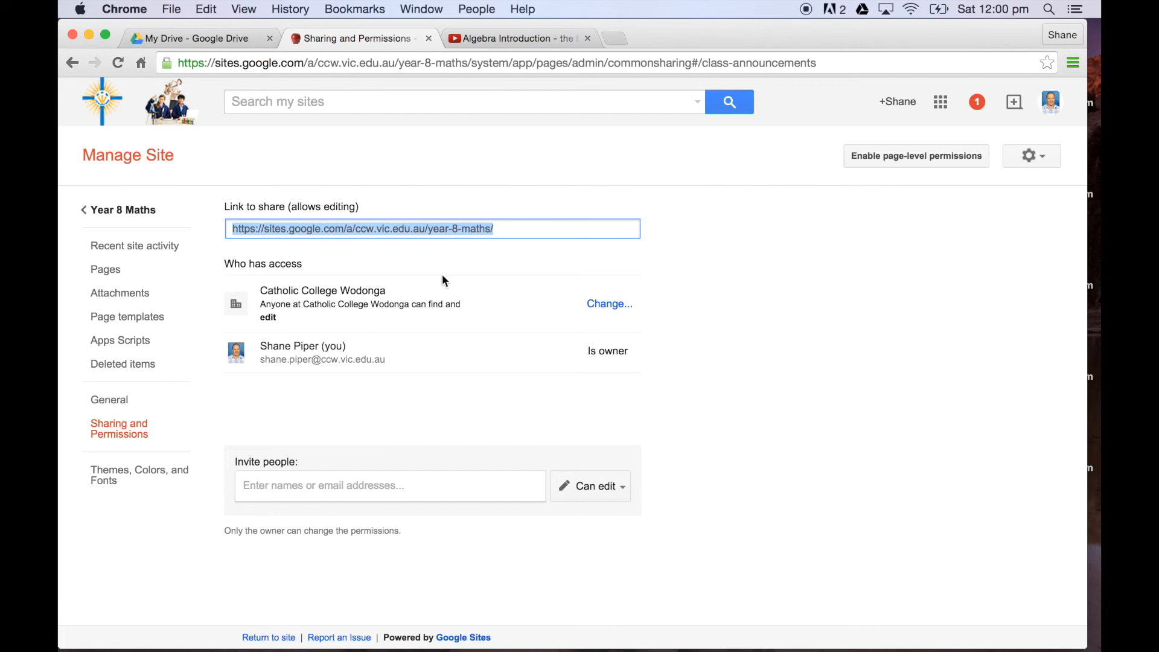
click(602, 305)
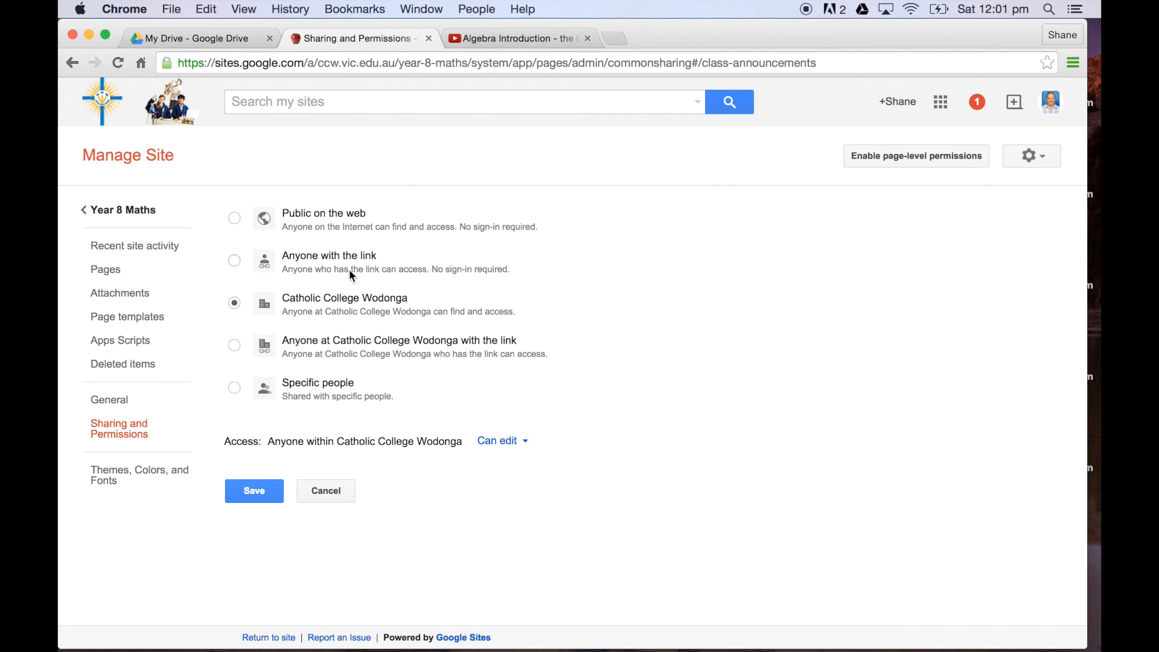
click(235, 261)
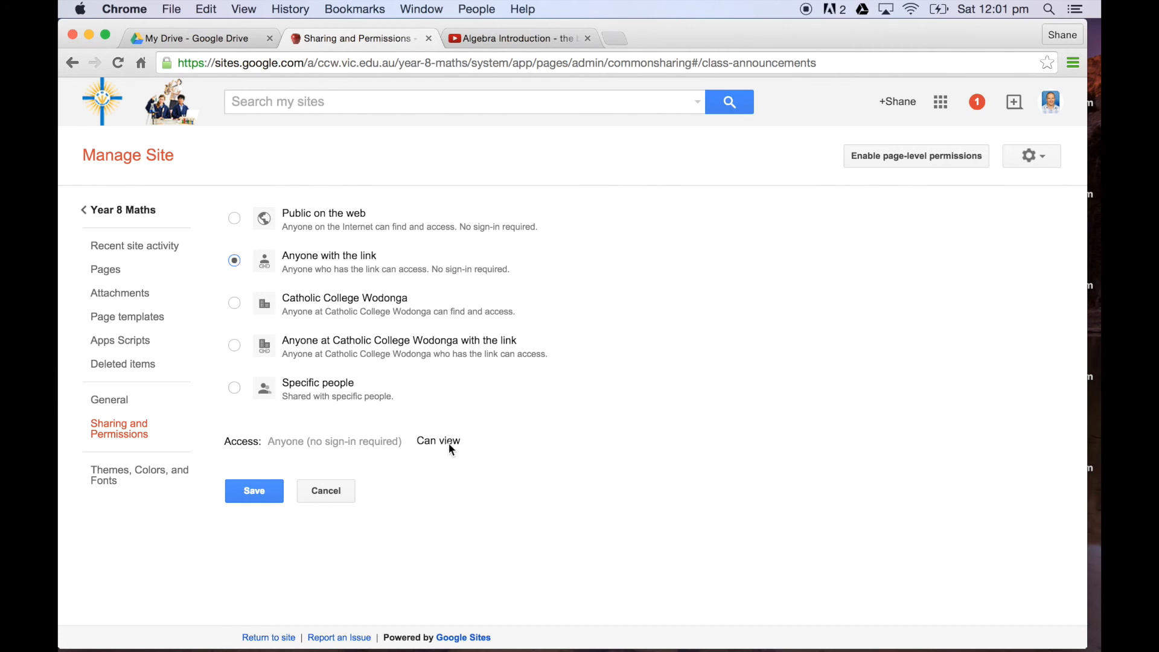
click(264, 499)
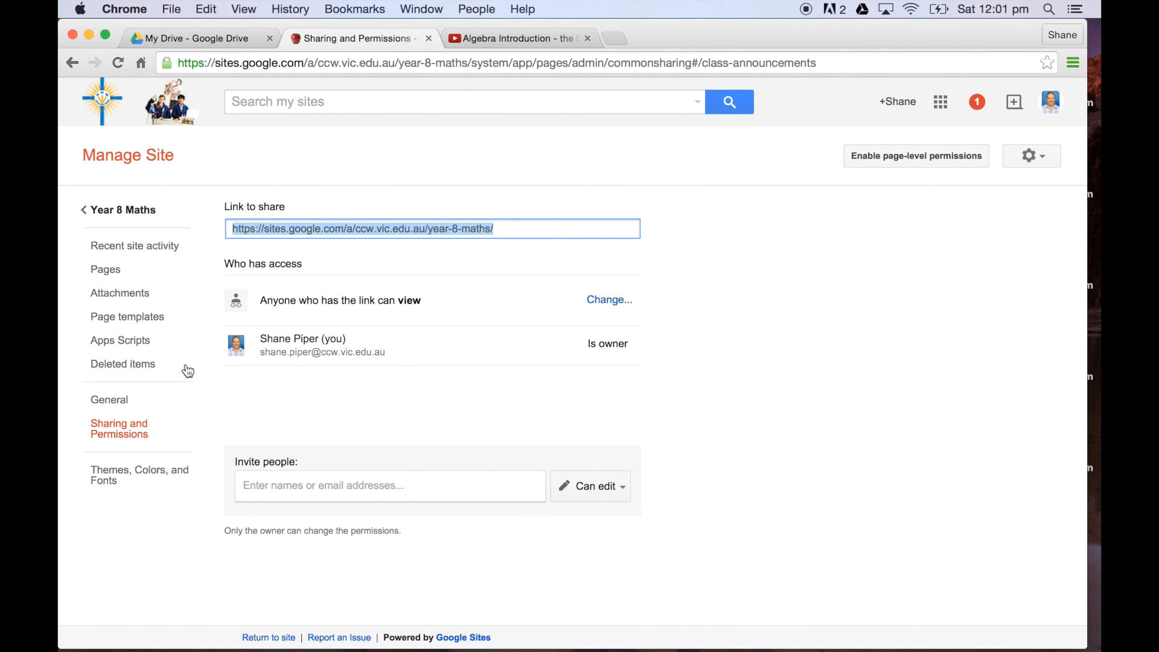
click(133, 217)
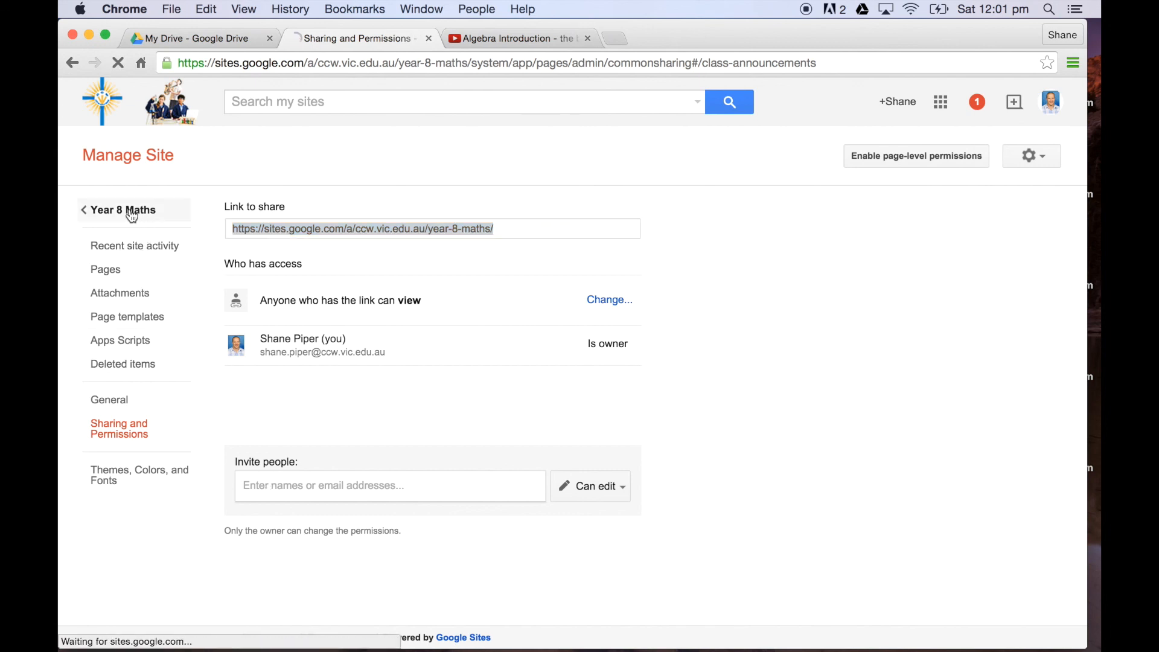